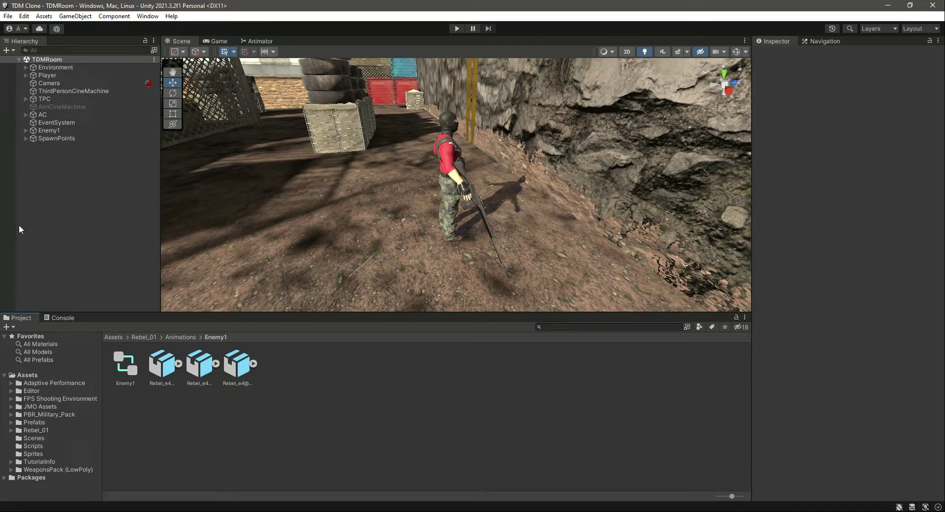
- Preview several rebel character prefabs in the Rebel_01 folder, including Rebel_d4, to choose a model for a second enemy
click(69, 131)
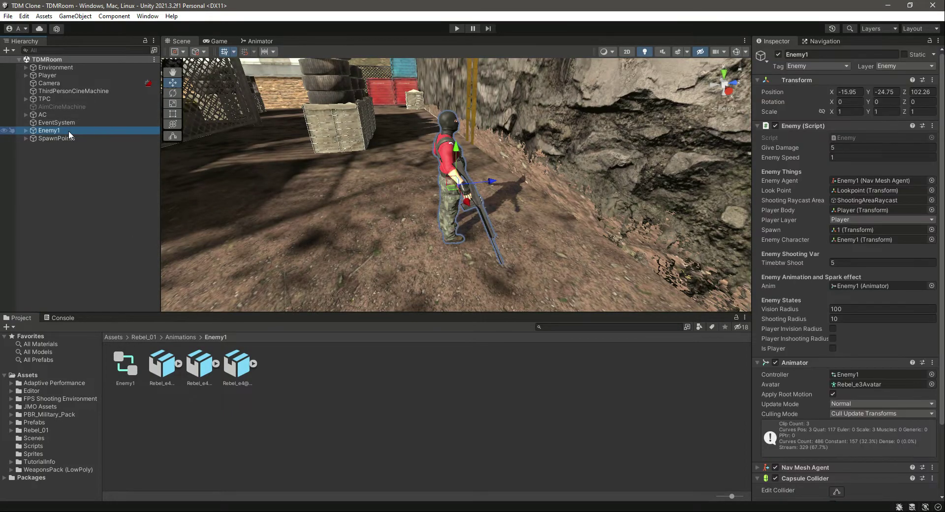
click(45, 429)
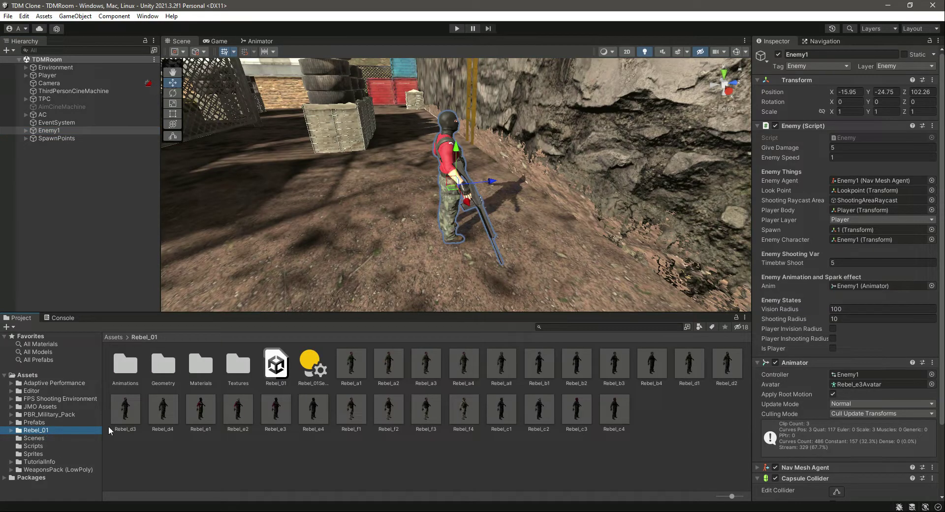
click(243, 418)
click(211, 409)
click(170, 405)
drag(873, 421, 873, 258)
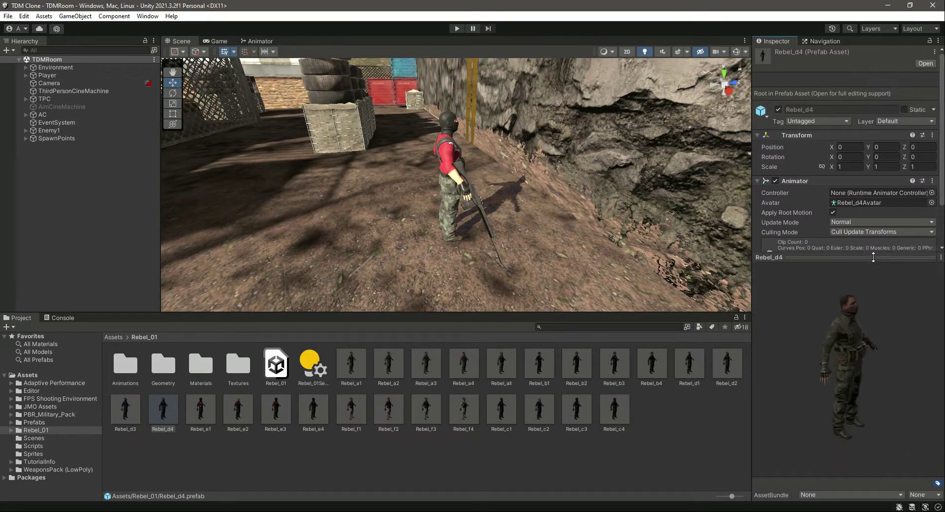
click(194, 408)
click(351, 408)
click(384, 411)
- Place the Rebel_c1 prefab on the ground beside the rock wall, beyond Enemy1, and frame it in the scene
click(502, 414)
drag(503, 415, 414, 260)
right_drag(414, 260, 532, 212)
key(a)
alt+drag(533, 210, 362, 117)
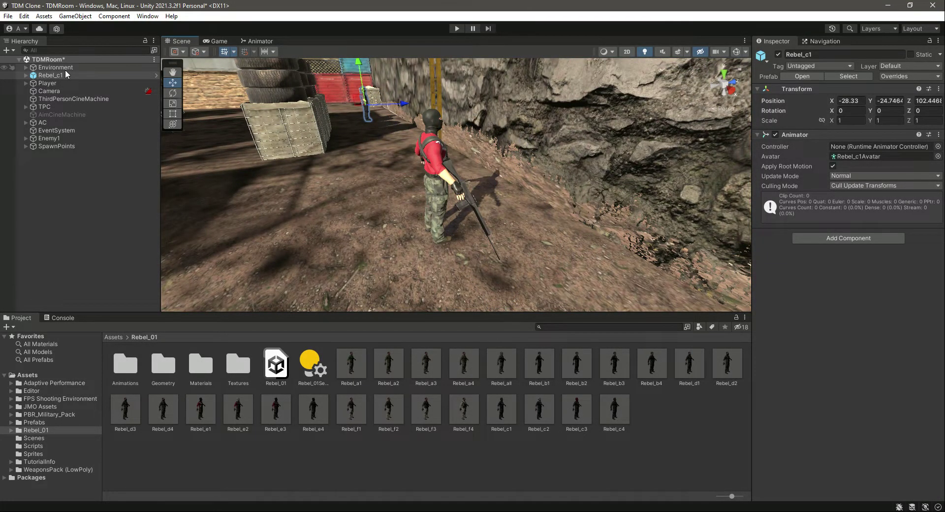
double_click(65, 73)
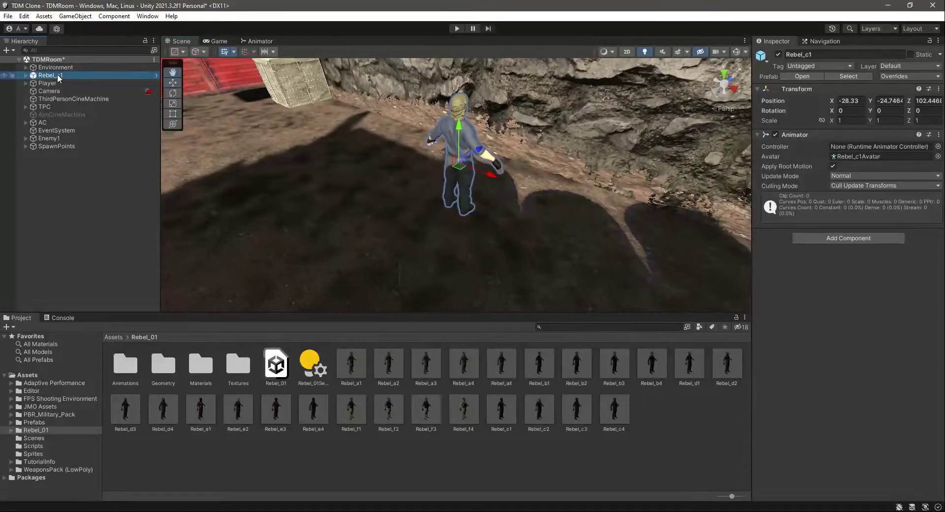
- Completely unpack the placed Rebel_c1 prefab and save the scene
right_click(57, 73)
mouse_move(118, 193)
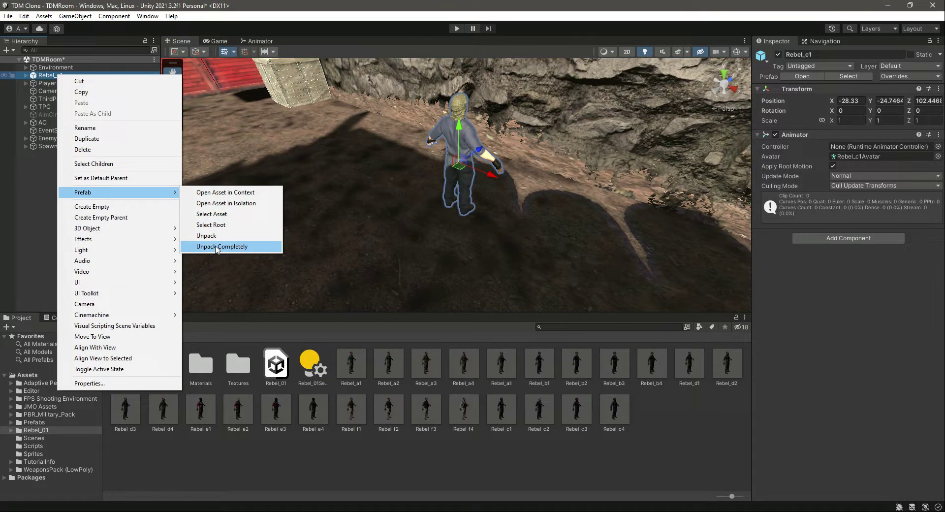
click(216, 246)
key(ctrl+s)
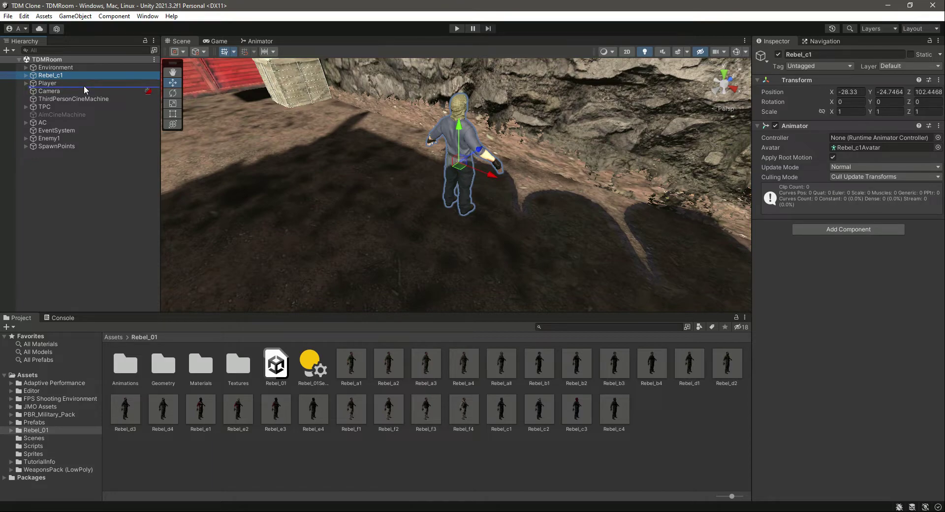
- Move Rebel_c1 in the scene hierarchy so it sits directly below Enemy1
drag(96, 170, 94, 169)
drag(57, 140, 80, 173)
click(64, 139)
- Rename the Rebel_c1 object as Enemy2 and save the scene
right_click(63, 138)
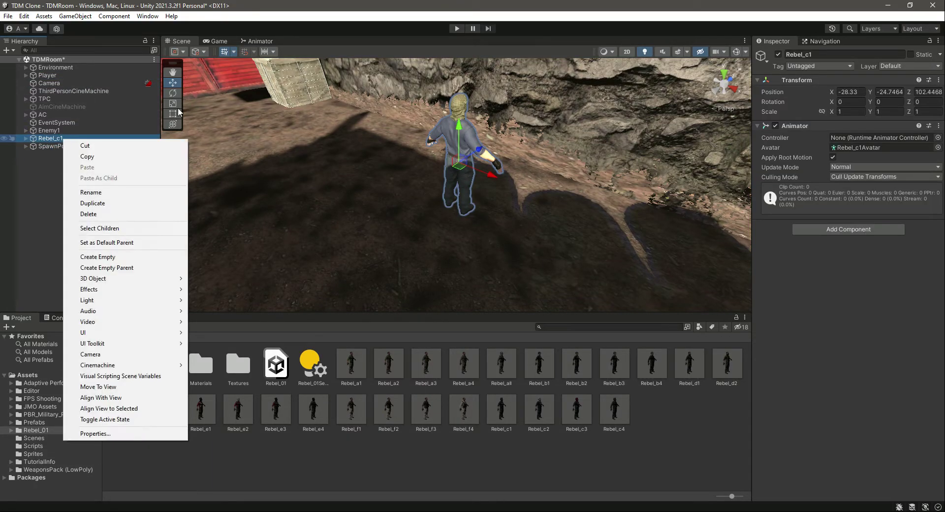
click(843, 54)
text(ENe)
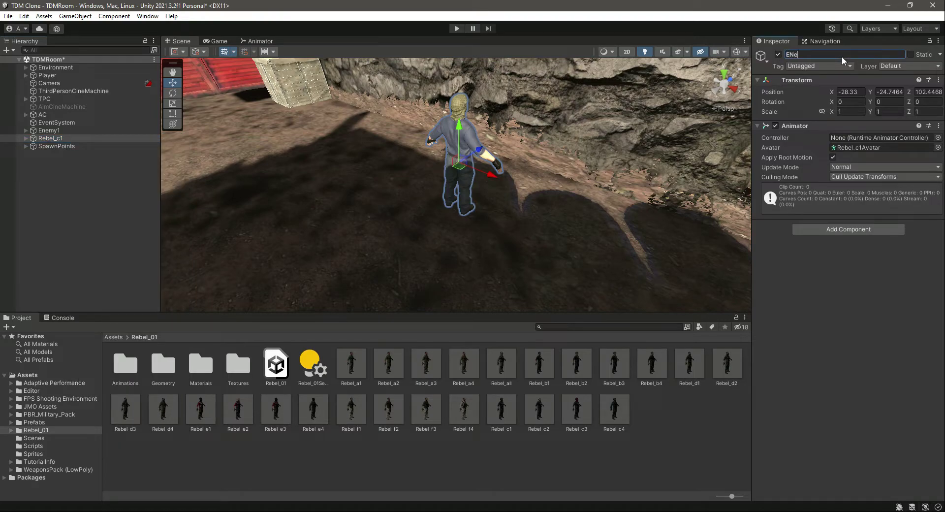
text(my2)
key(Delete)
text(n)
key(Return)
key(ctrl+s)
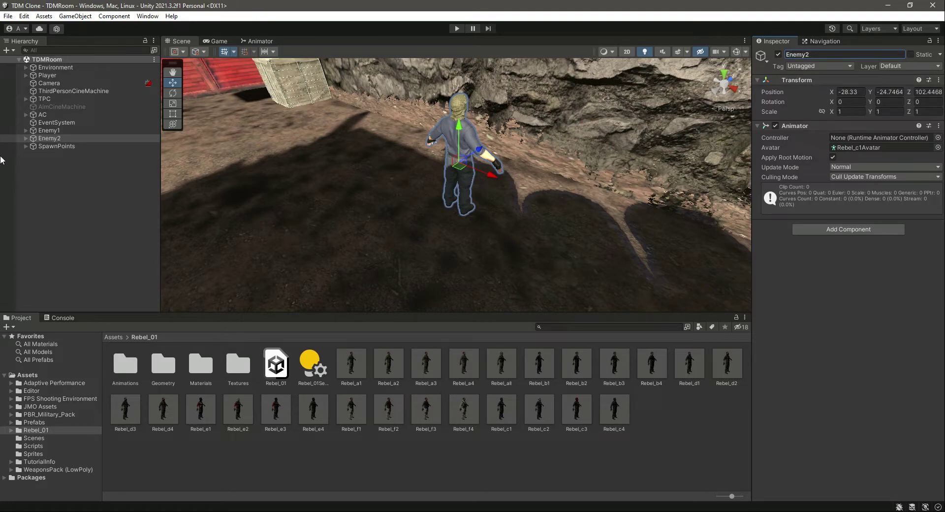
- Copy the Enemy script component from Enemy1 to Enemy2 as a new component and place it above the Animator
click(71, 130)
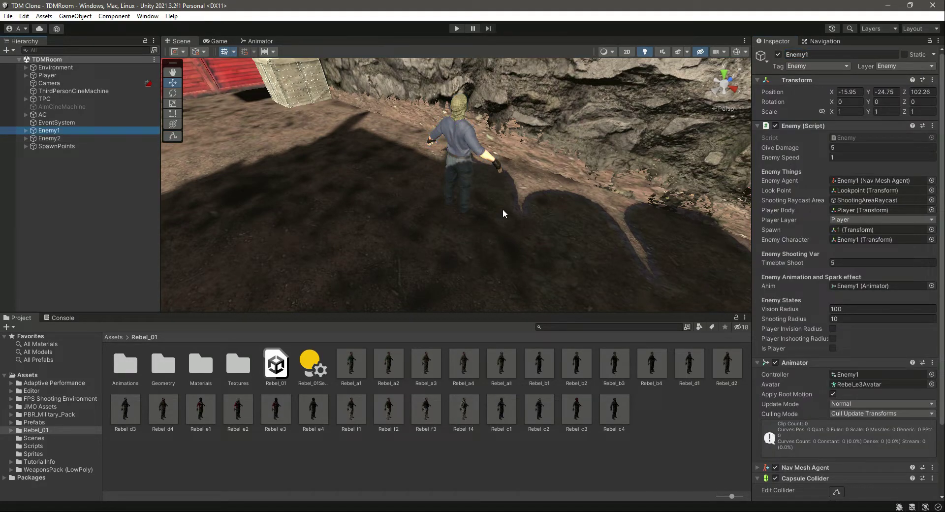
click(932, 126)
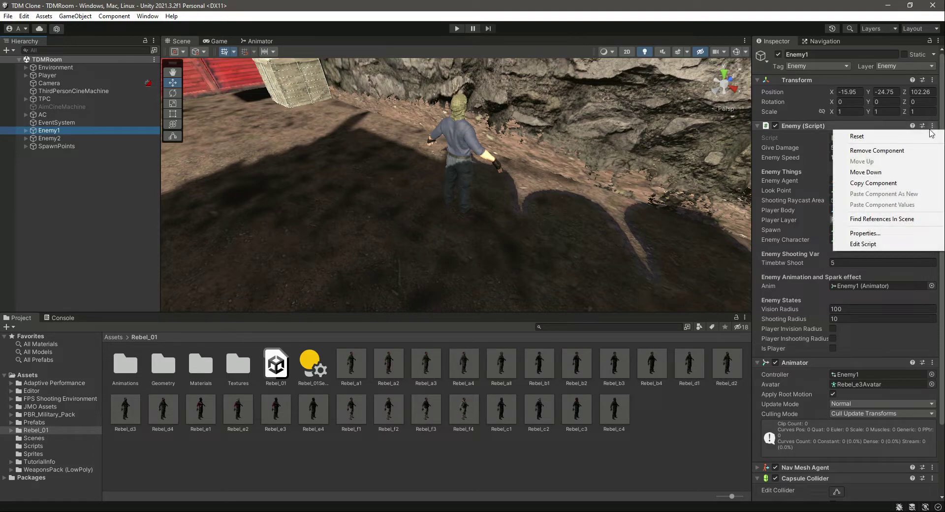
click(874, 182)
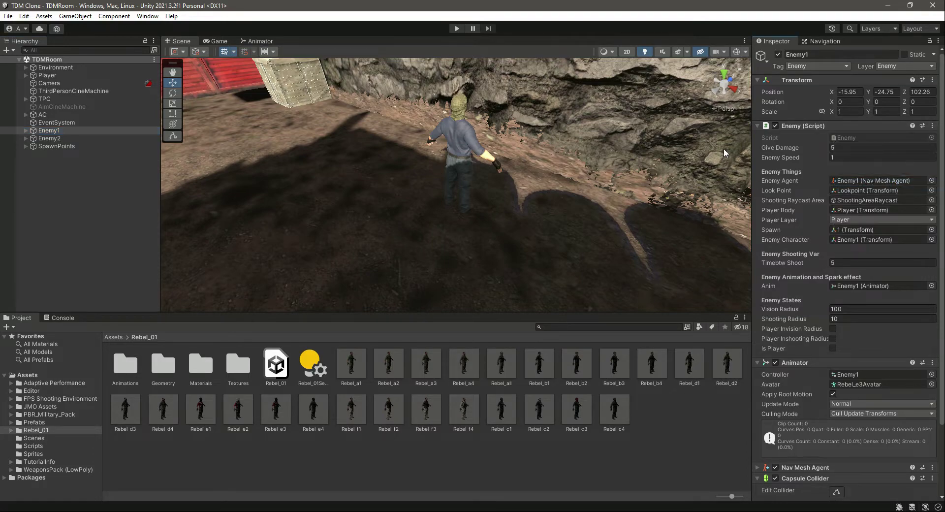
click(80, 138)
click(939, 126)
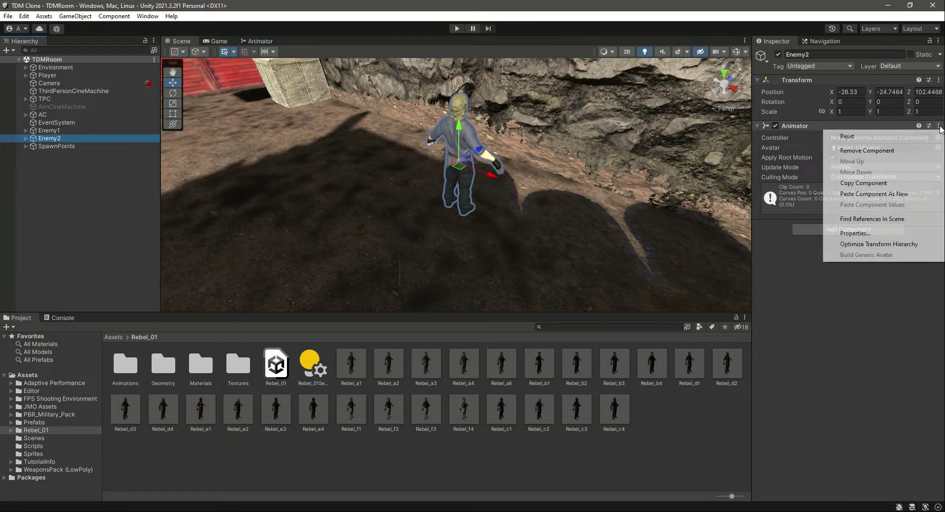
click(862, 194)
right_click(811, 224)
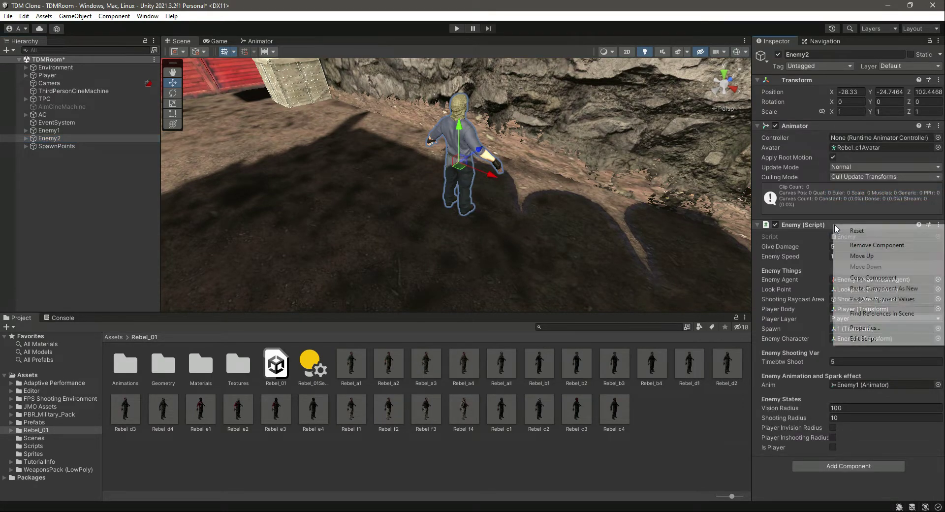
click(887, 255)
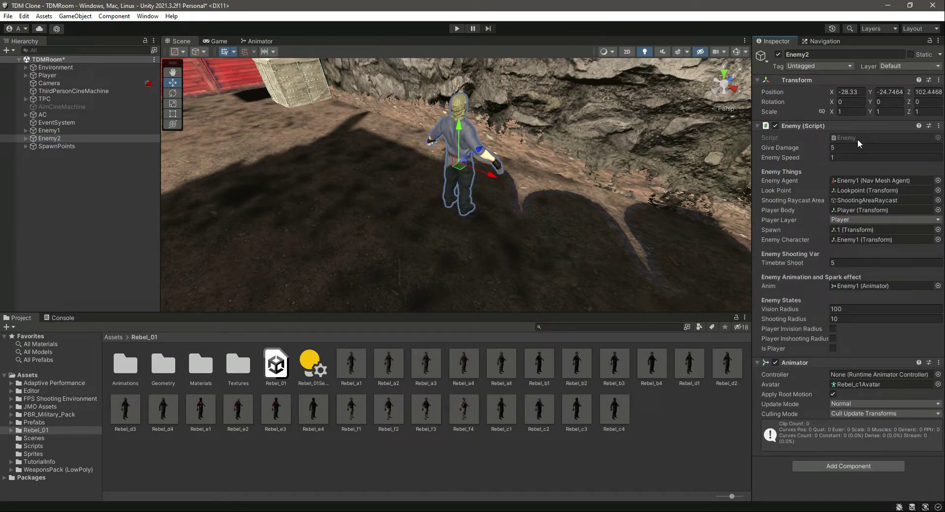
- Add a Nav Mesh Agent component to Enemy2
click(847, 465)
text(nav)
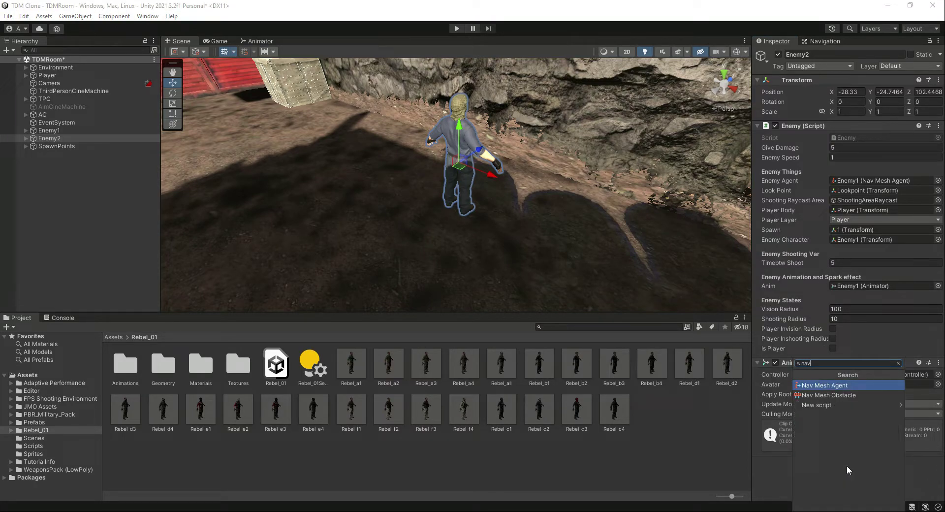
key(Return)
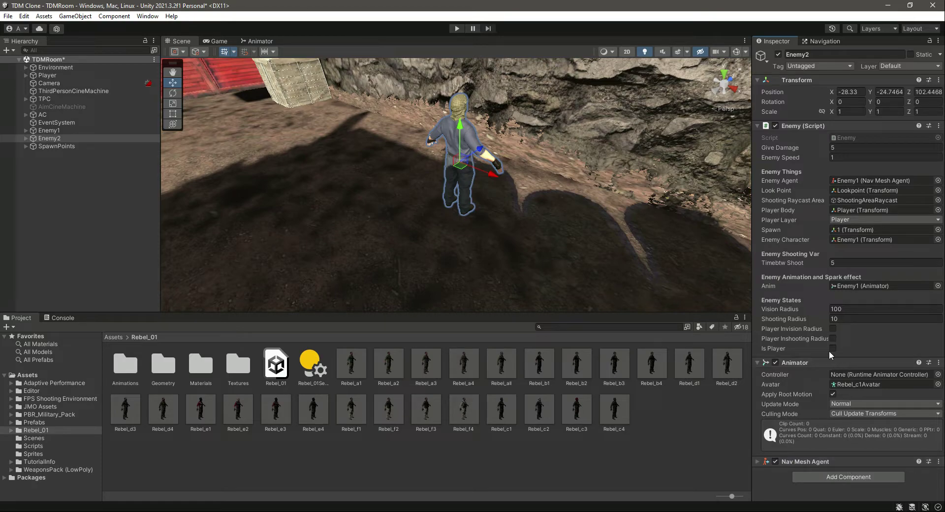
- Add a Capsule Collider component to Enemy2
click(842, 477)
text(va)
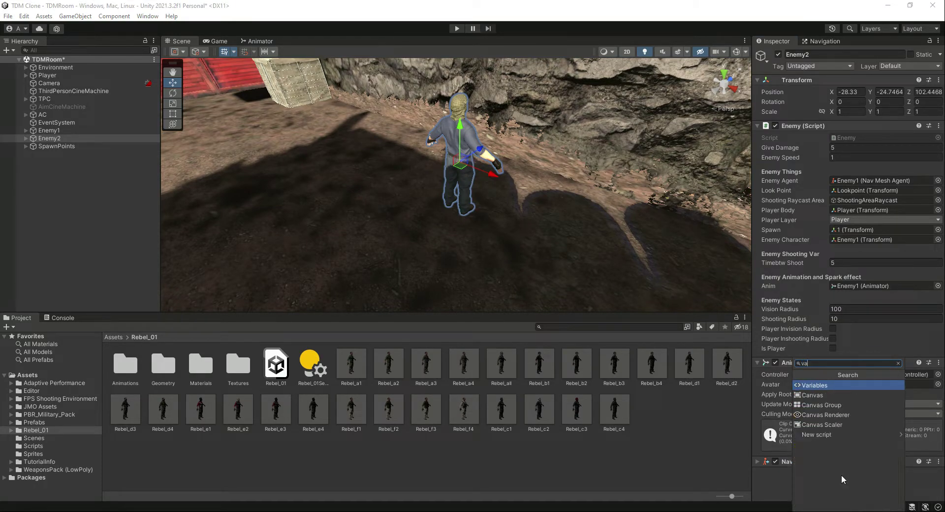
key(BackSpace)
key(BackSpace)
text(cap)
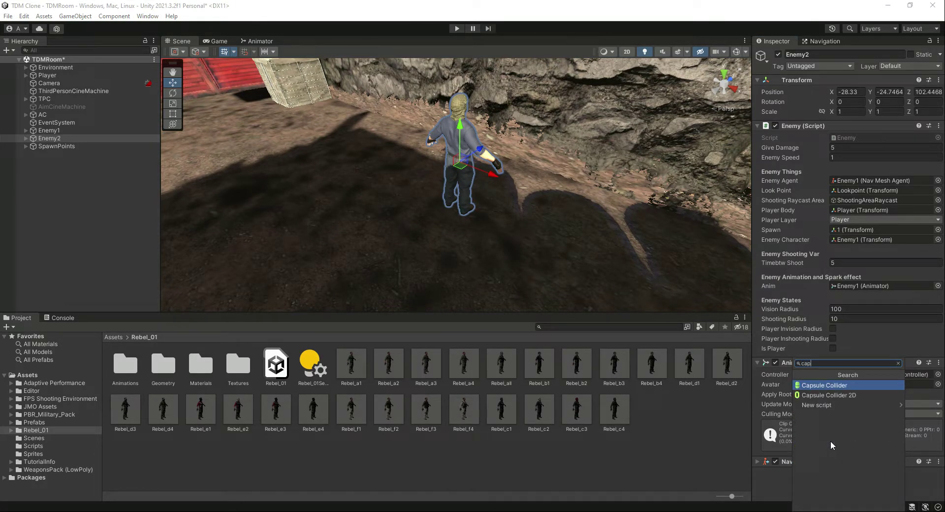
key(Return)
- Show the scene gizmos and set Enemy2's capsule collider to center Y 1 and height 2
click(736, 53)
right_drag(594, 194, 458, 203)
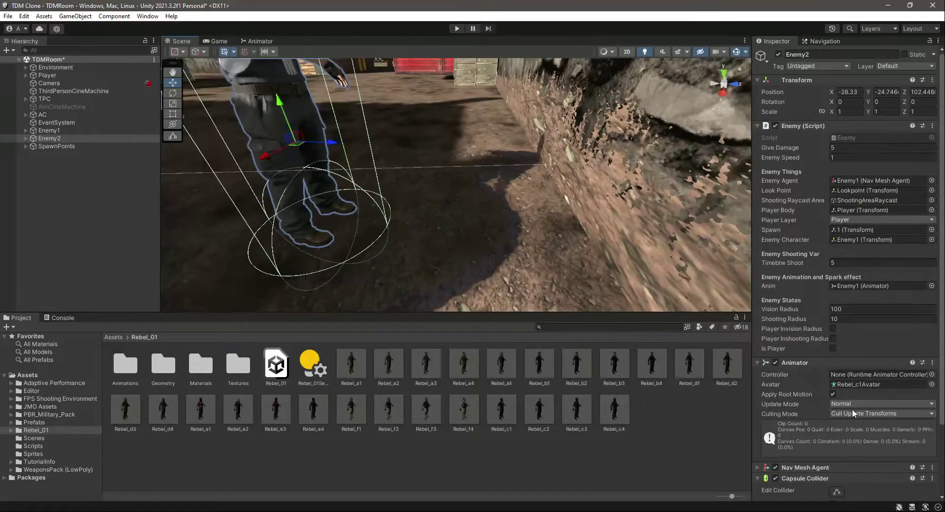
scroll(852, 413, down, 3)
click(884, 441)
text(1)
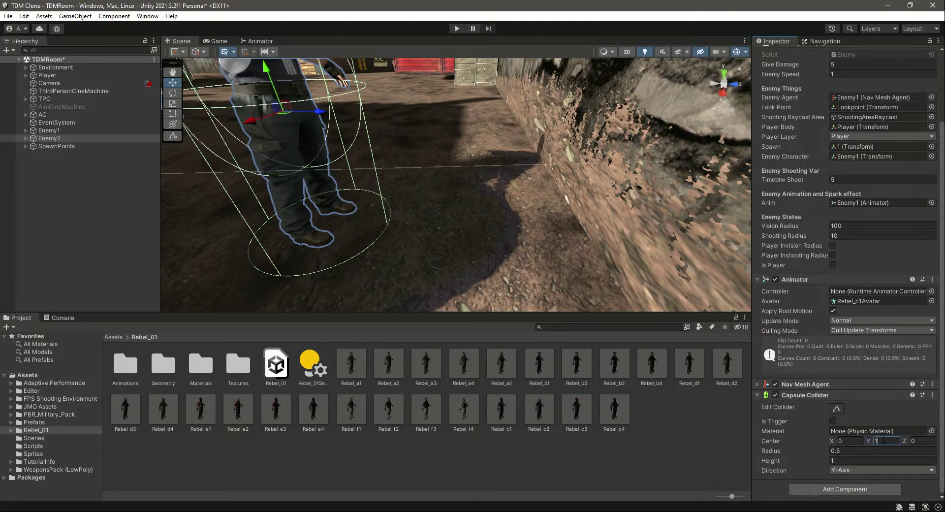
click(834, 459)
text(2)
- Narrow Enemy2's capsule collider around the body to a radius of about 0.31 and save the scene
right_drag(619, 251, 668, 269)
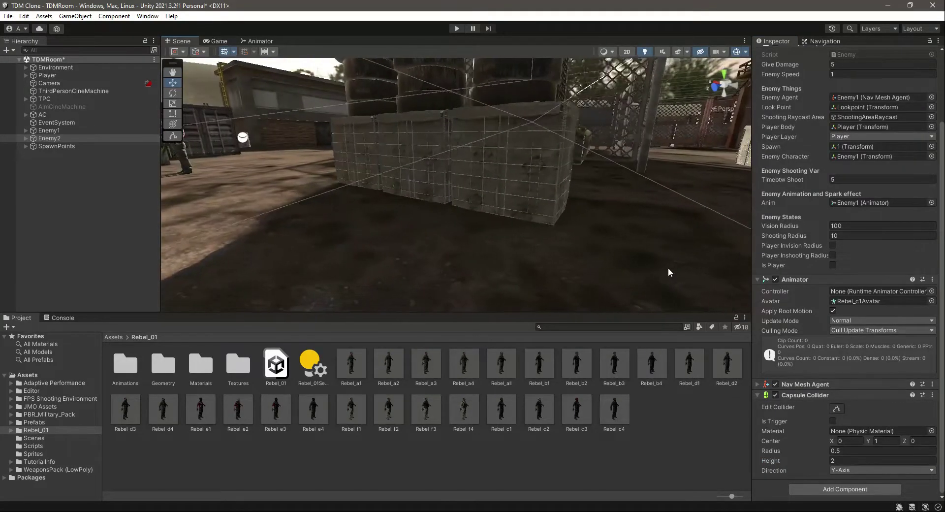
scroll(669, 268, down, 4)
middle_drag(668, 268, 646, 256)
scroll(646, 256, down, 3)
click(837, 409)
right_drag(517, 194, 624, 229)
drag(643, 228, 580, 227)
drag(444, 213, 476, 217)
key(ctrl+s)
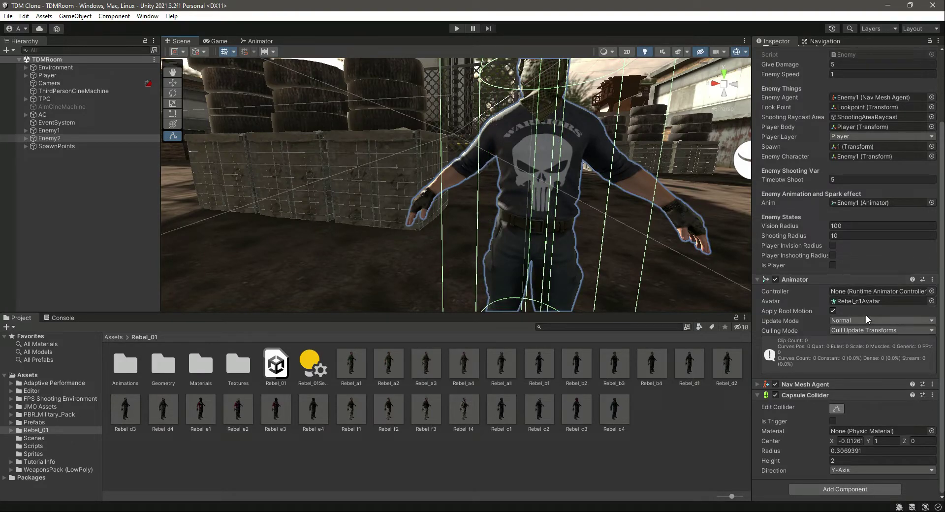
- Collapse Enemy2's Capsule Collider and Animator components and assign its own Nav Mesh Agent as the script's Enemy Agent
click(758, 395)
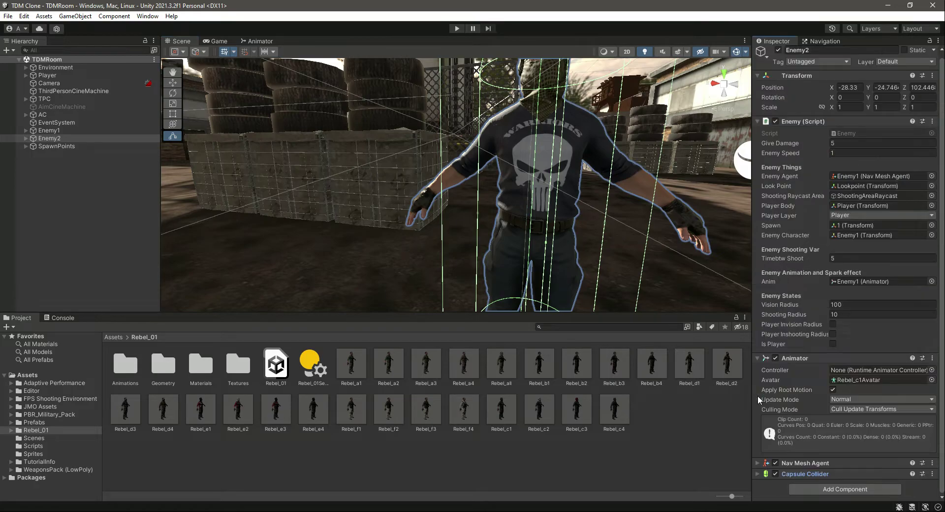
scroll(848, 246, up, 1)
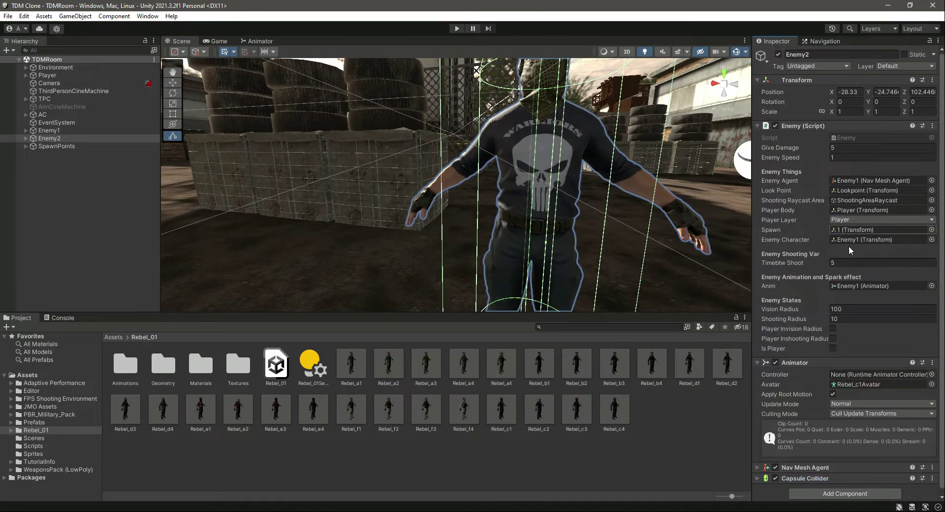
click(758, 365)
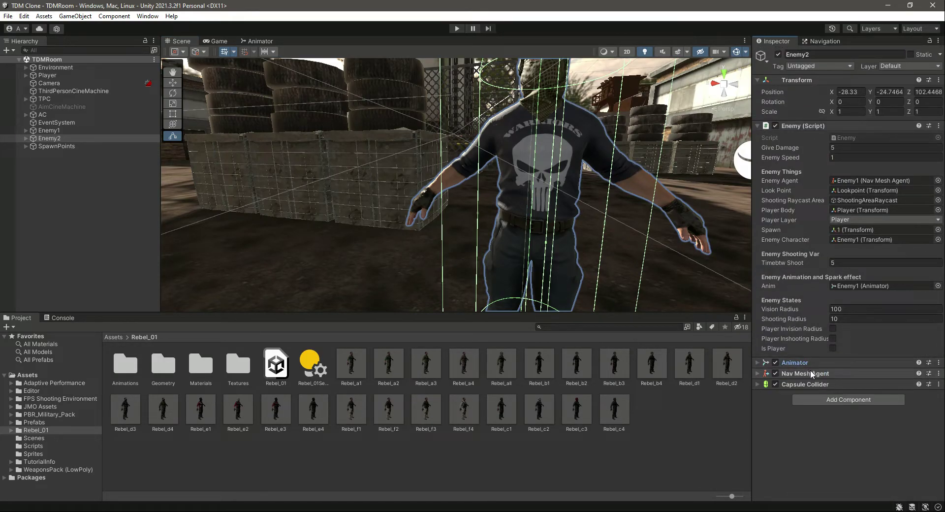
drag(820, 372, 26, 139)
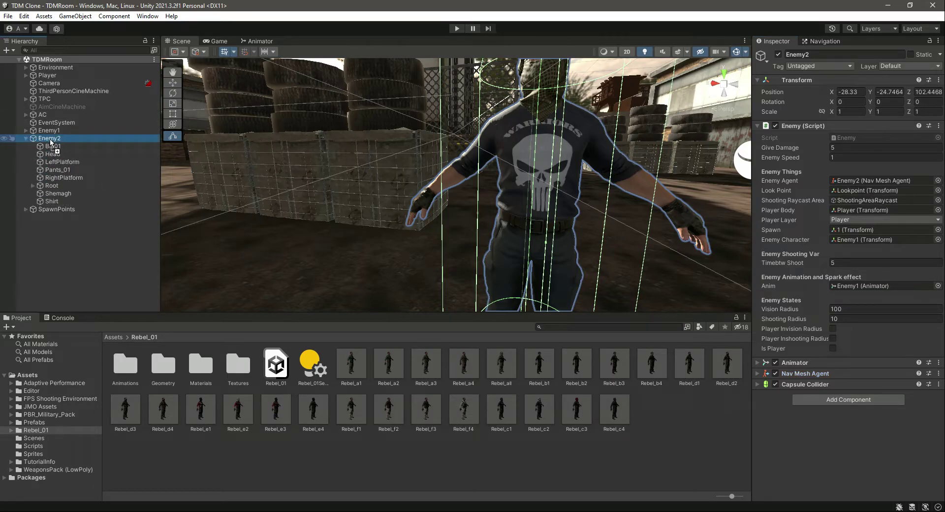
- Copy the name of the ShootingAreaRaycast child object under Enemy1
right_click(48, 140)
click(45, 131)
click(26, 131)
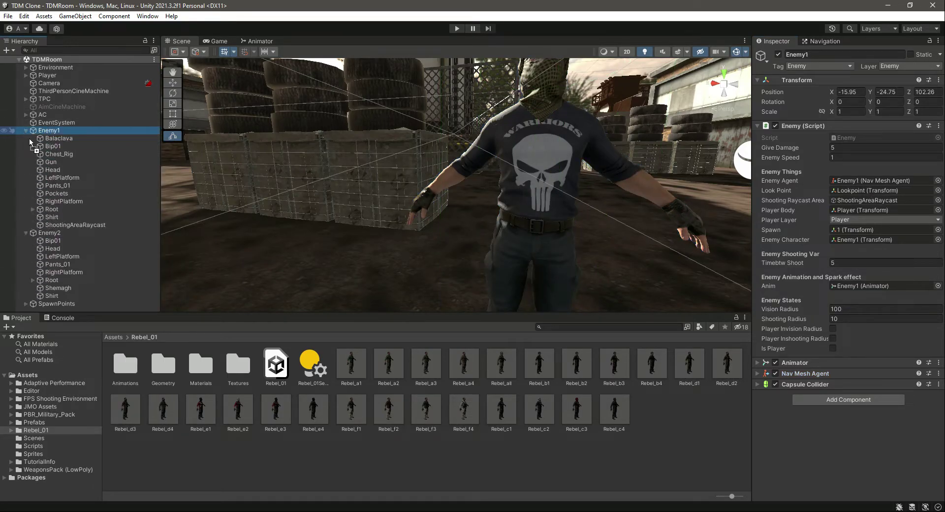
click(77, 225)
click(837, 54)
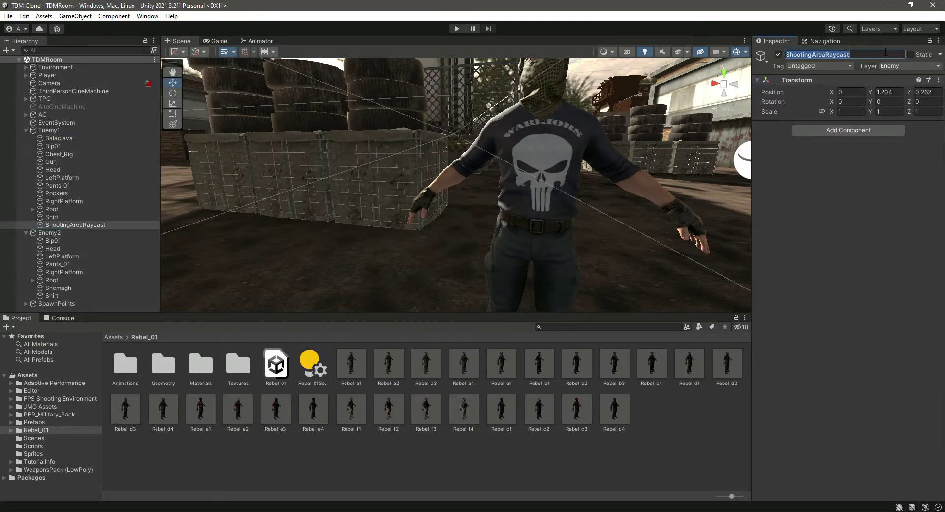
click(25, 131)
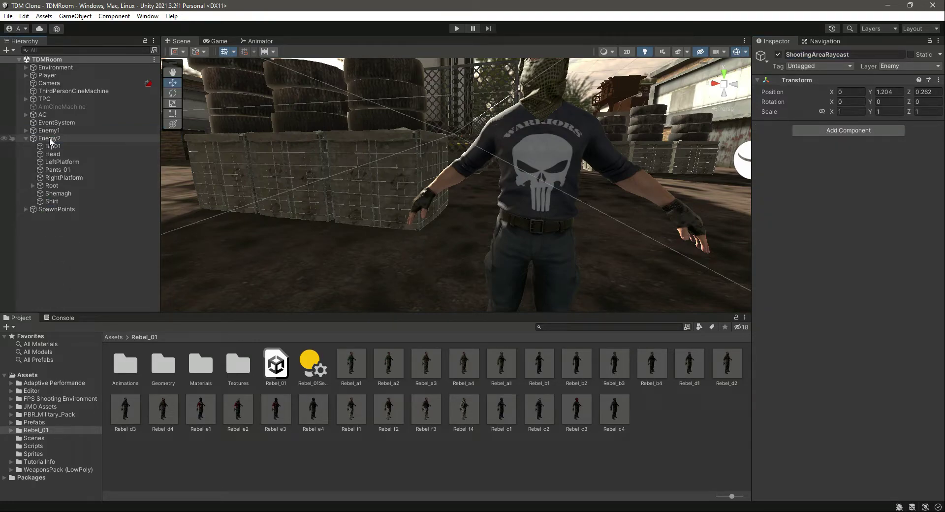
- Create an empty child object under Enemy2 and raise it to the character's chest height
click(50, 138)
right_click(50, 138)
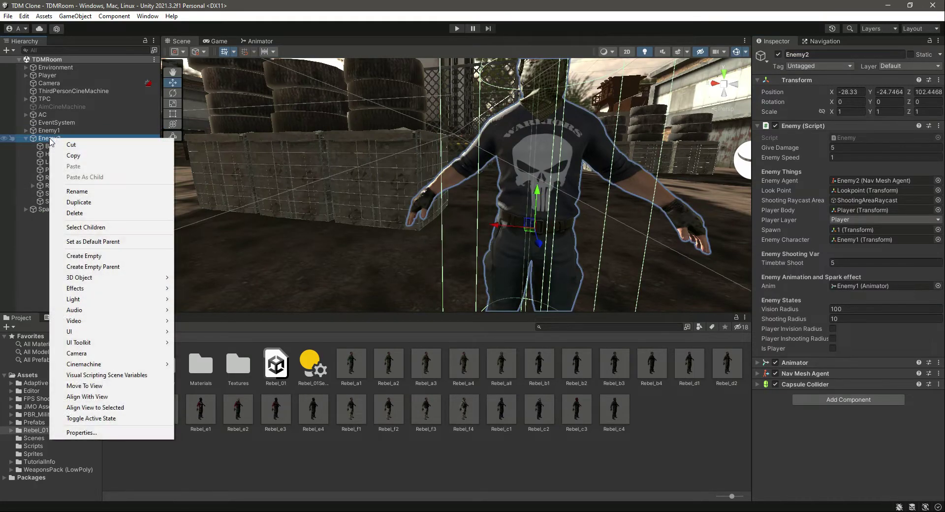
click(86, 255)
key(f)
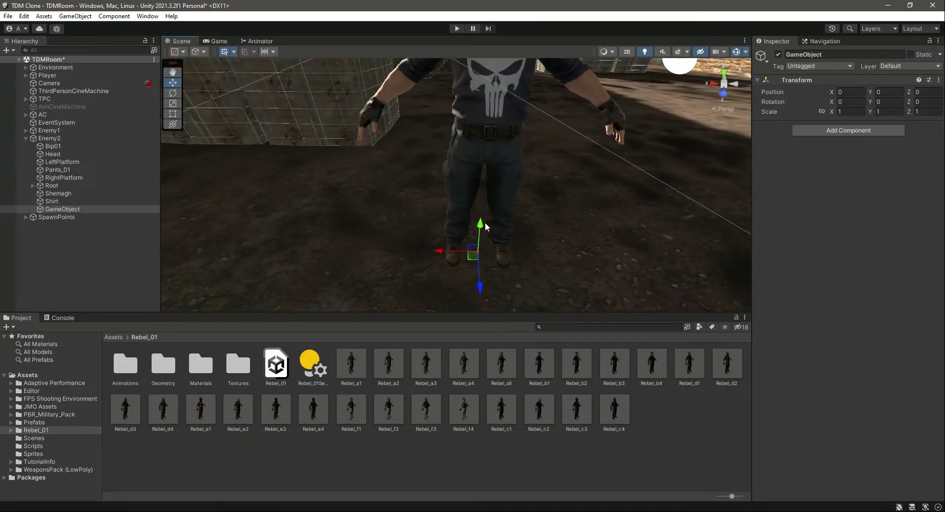
drag(486, 223, 498, 56)
- Rename Enemy2's new empty child object as ShootingAreaRaycast
click(847, 54)
text(ShootingAreaRaycast)
key(Return)
- Assign Enemy2's own ShootingAreaRaycast child as the Shooting Raycast Area of its Enemy script
click(49, 139)
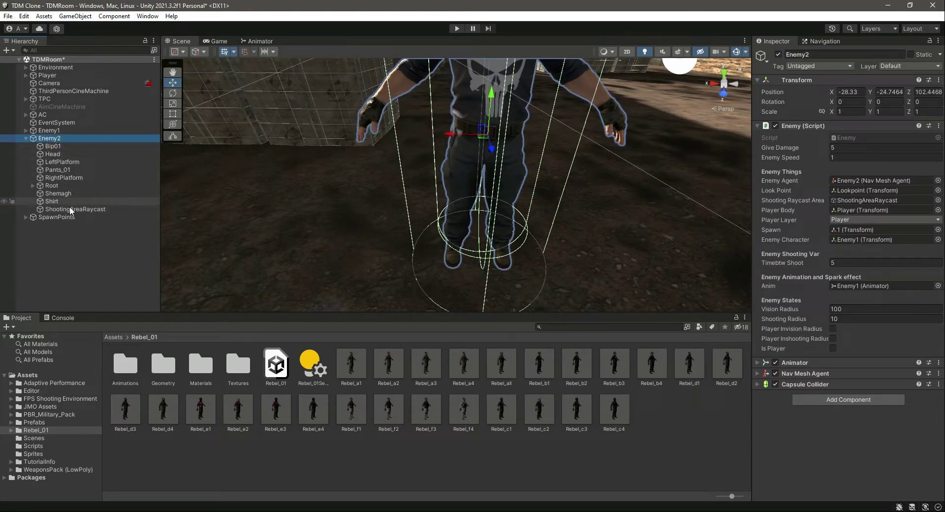
drag(69, 208, 870, 196)
right_drag(554, 238, 498, 256)
scroll(498, 256, down, 10)
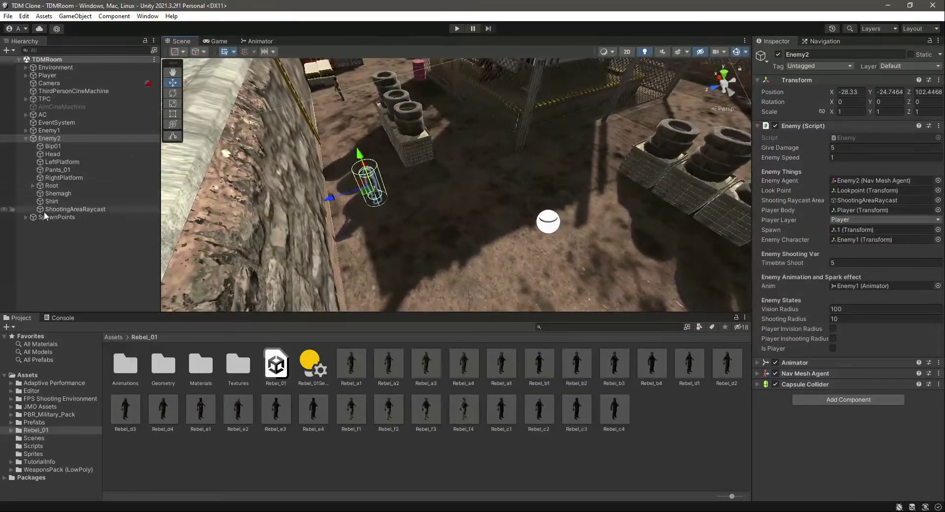
- Assign spawn point 4 from SpawnPoints as the Spawn of Enemy2's Enemy script
click(26, 217)
click(55, 248)
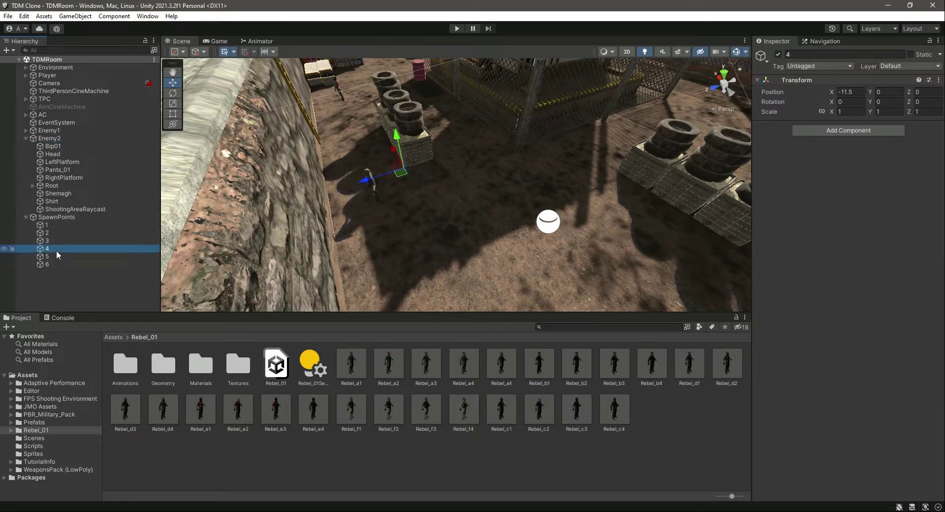
click(59, 138)
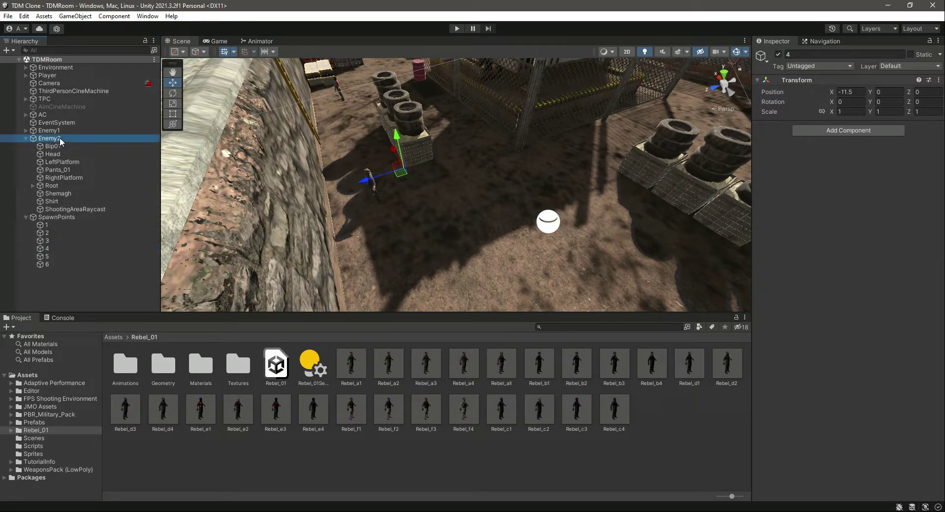
drag(46, 249, 862, 233)
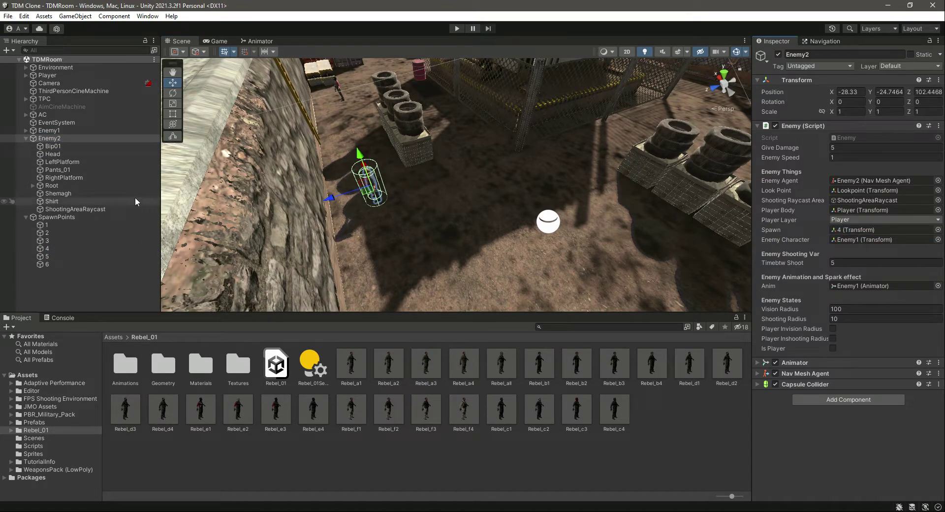
click(25, 217)
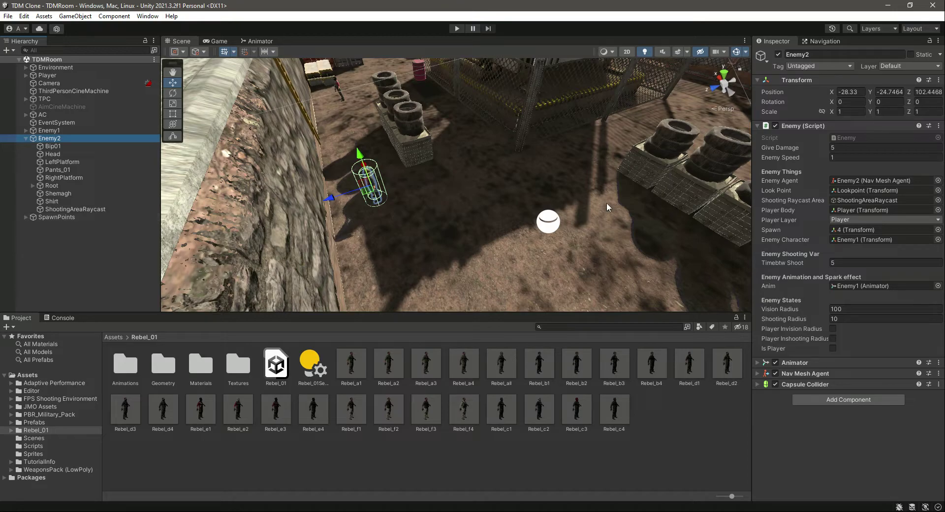
- Assign Enemy2's own Animator component as the Anim reference of its Enemy script and save the scene
drag(788, 361, 880, 285)
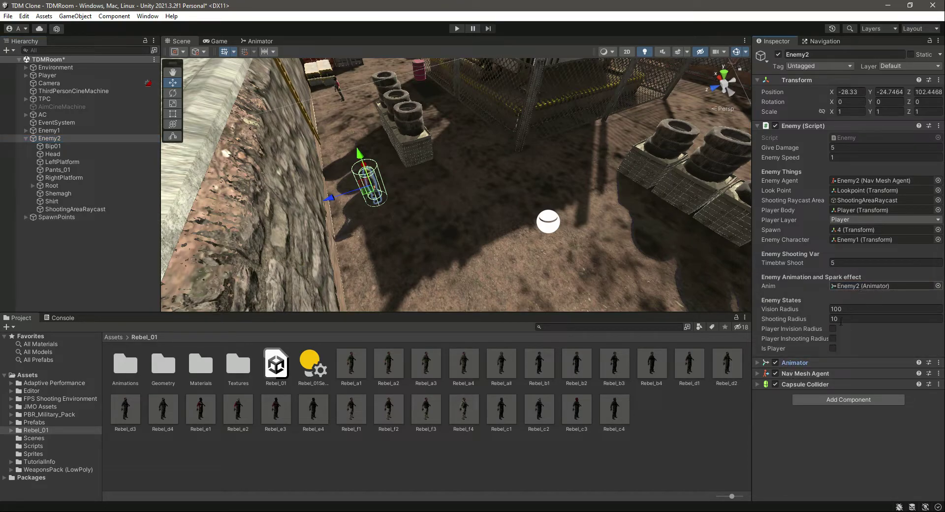
click(757, 363)
key(ctrl+s)
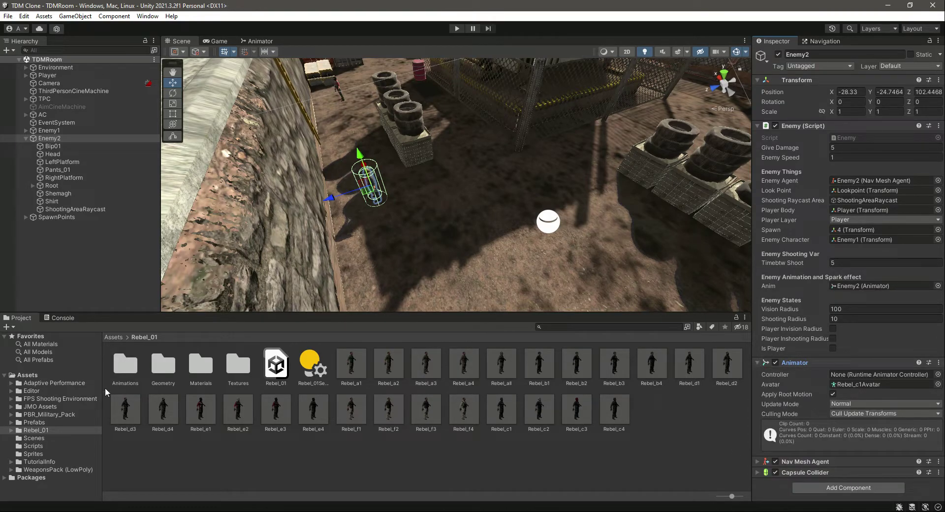
double_click(125, 367)
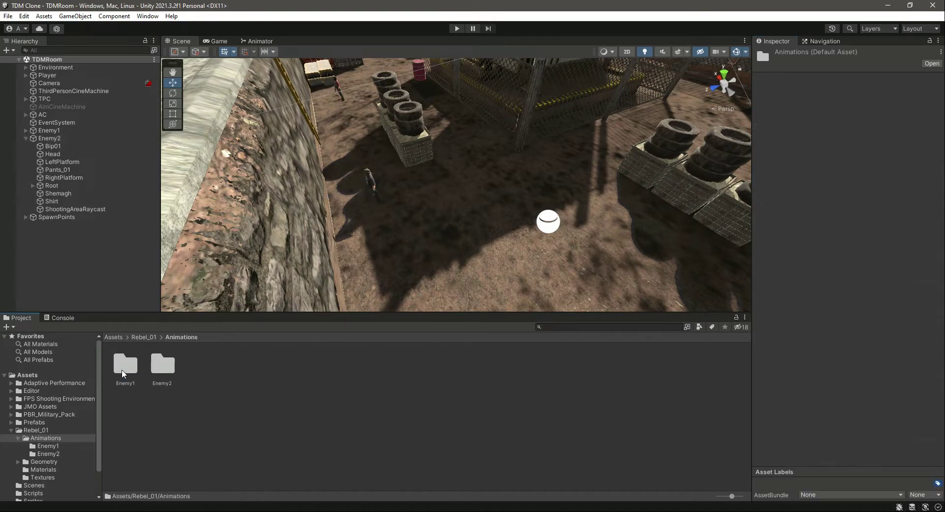
double_click(162, 364)
right_click(288, 436)
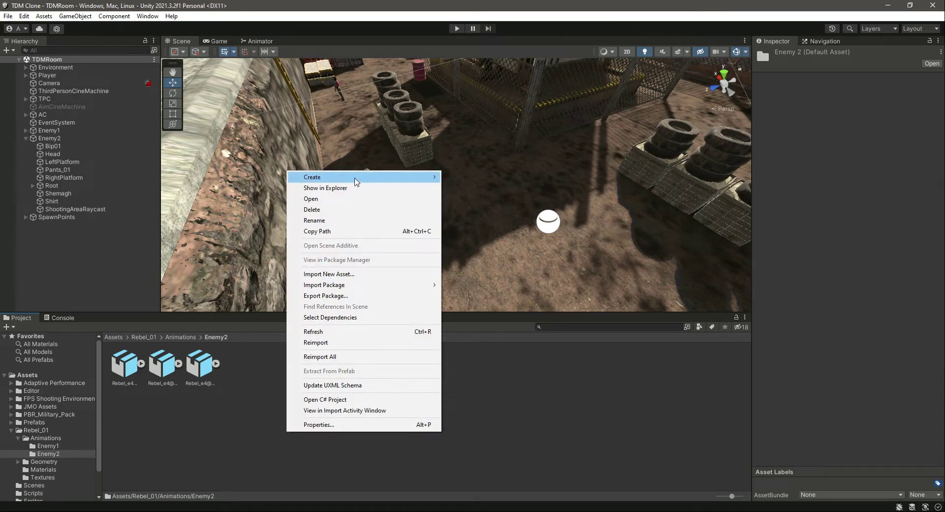
mouse_move(359, 180)
click(502, 362)
text(Enemy2)
key(Return)
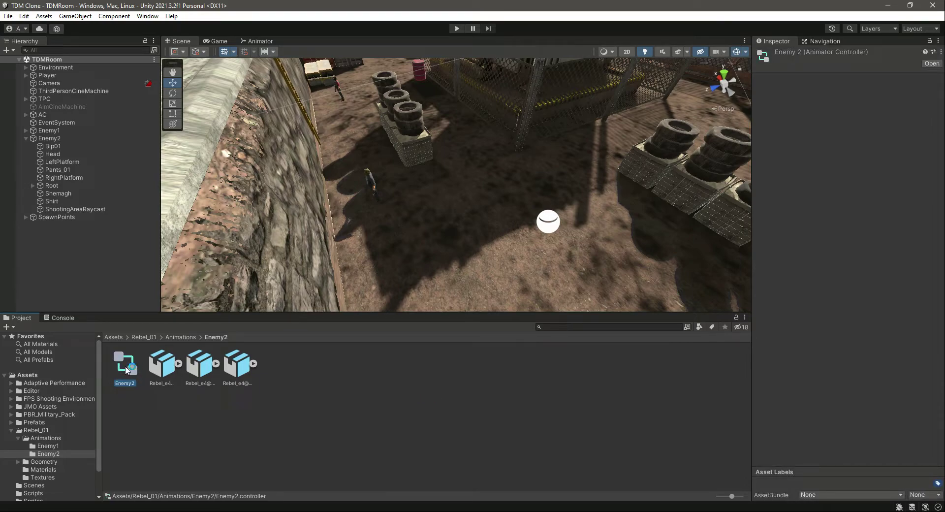
key(Delete)
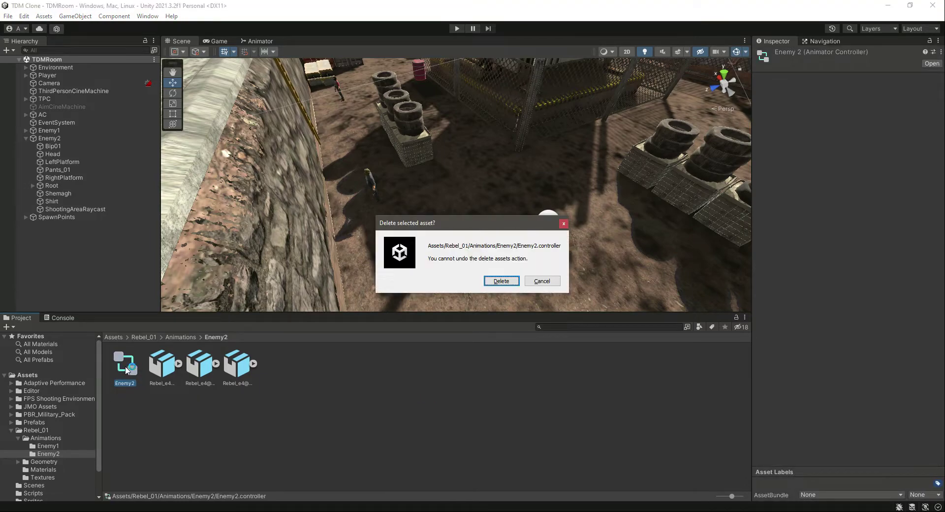
click(502, 281)
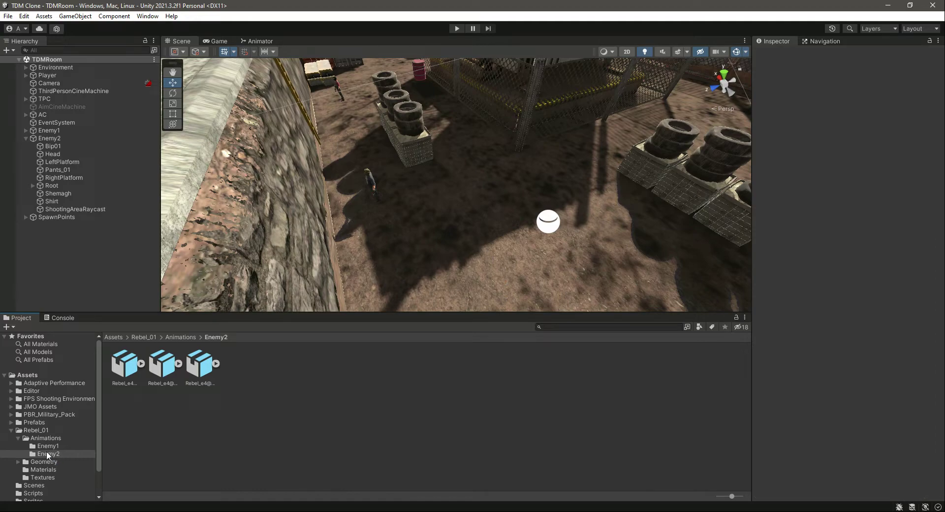
- Duplicate the Enemy1 animator controller and move the copy into the Rebel_01/Animations/Enemy2 folder
click(46, 446)
click(124, 367)
key(ctrl+d)
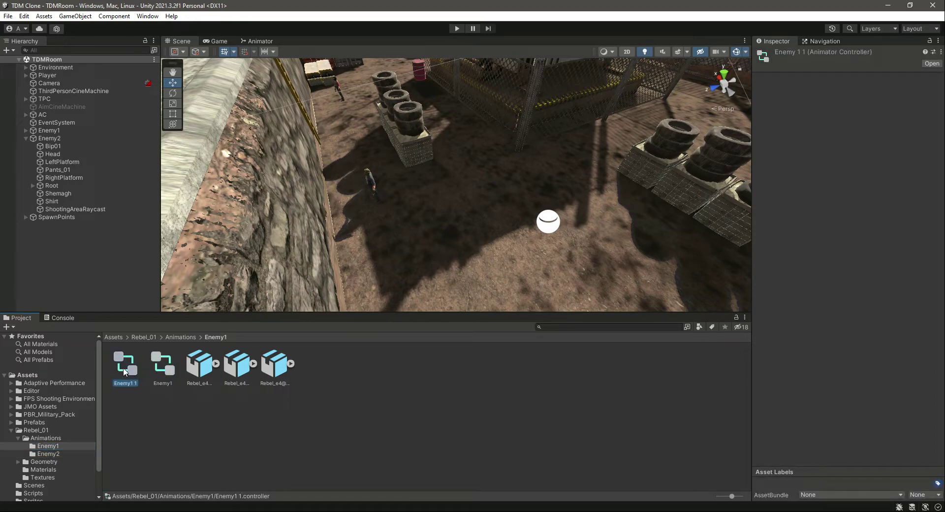
drag(129, 365, 57, 455)
click(57, 455)
- Rename the copied animator controller as Enemy2
right_click(131, 374)
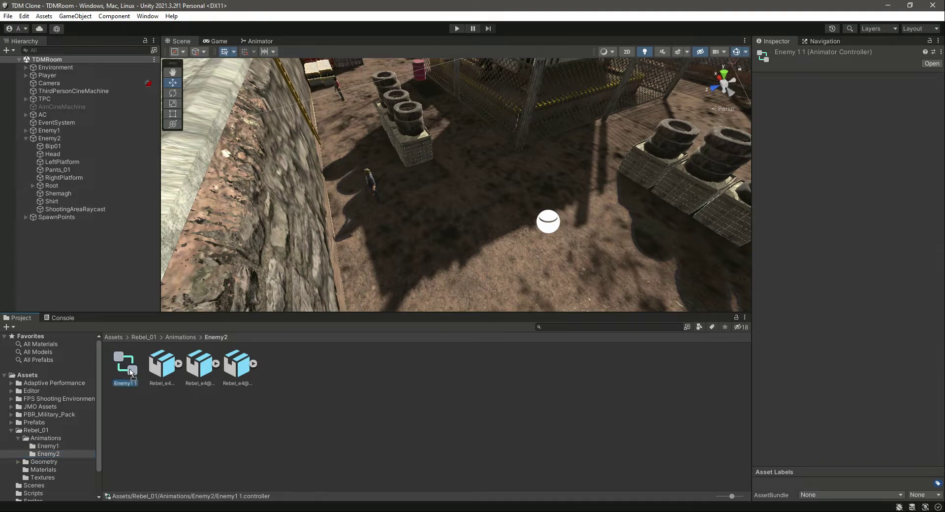
click(185, 157)
text(Enemy2)
key(Return)
- Assign the Enemy2 animator controller as the Controller of the Enemy2 object's Animator component
click(72, 140)
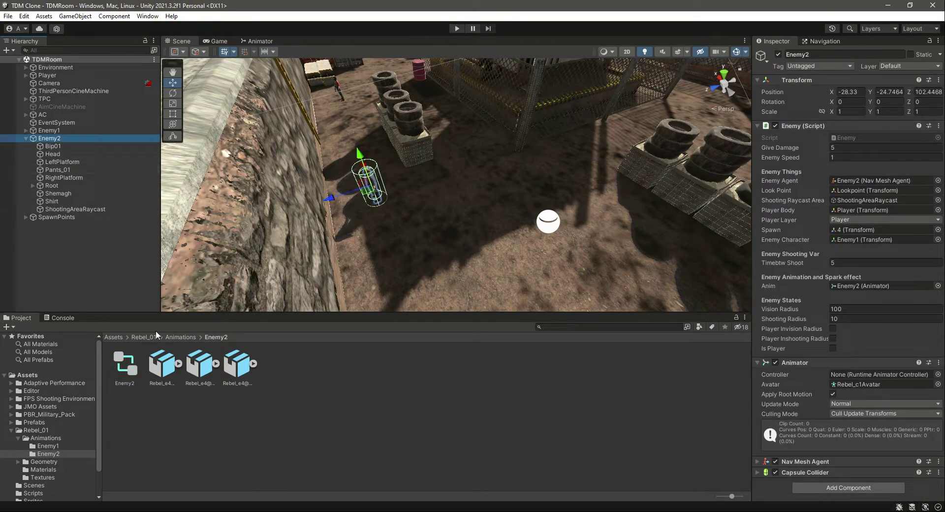
drag(125, 375, 871, 382)
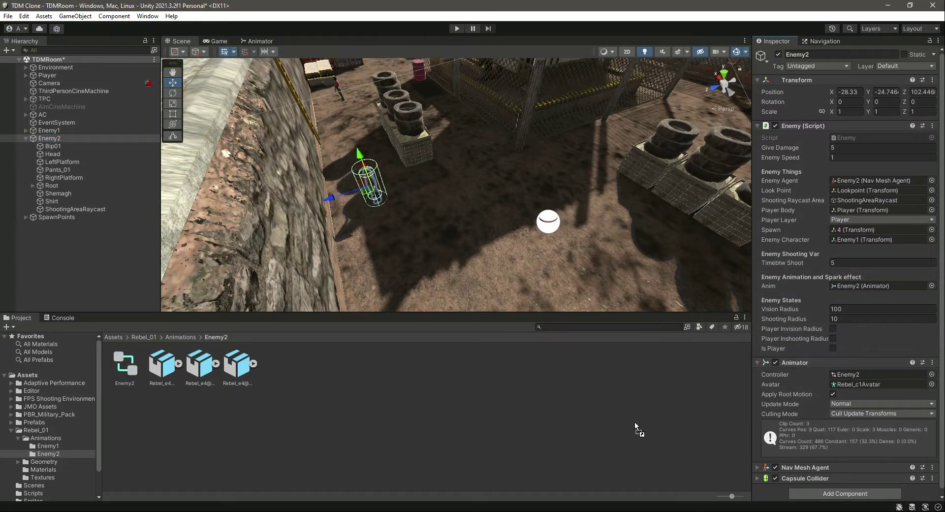
click(350, 415)
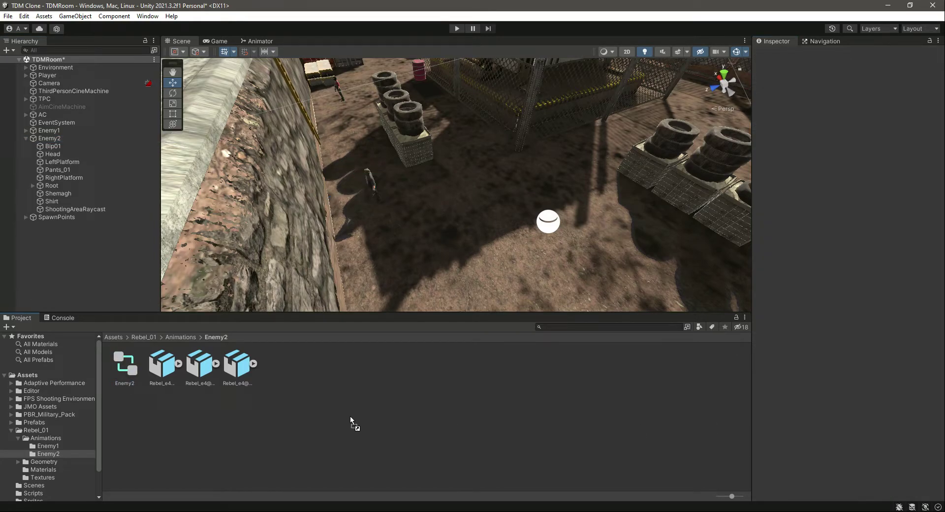
- Open the Enemy2 animator controller and set the Crouch Walking state's motion to the Rifle Run clip
double_click(126, 365)
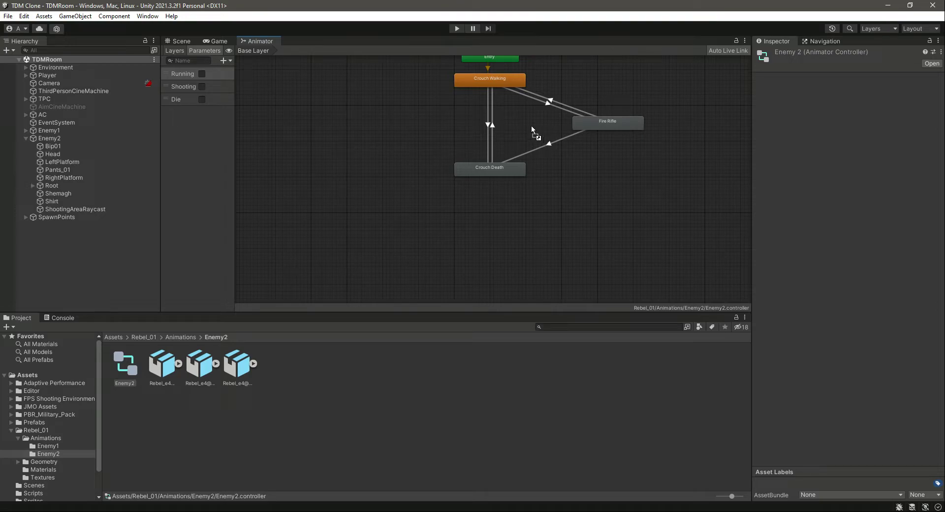
right_click(533, 143)
click(494, 81)
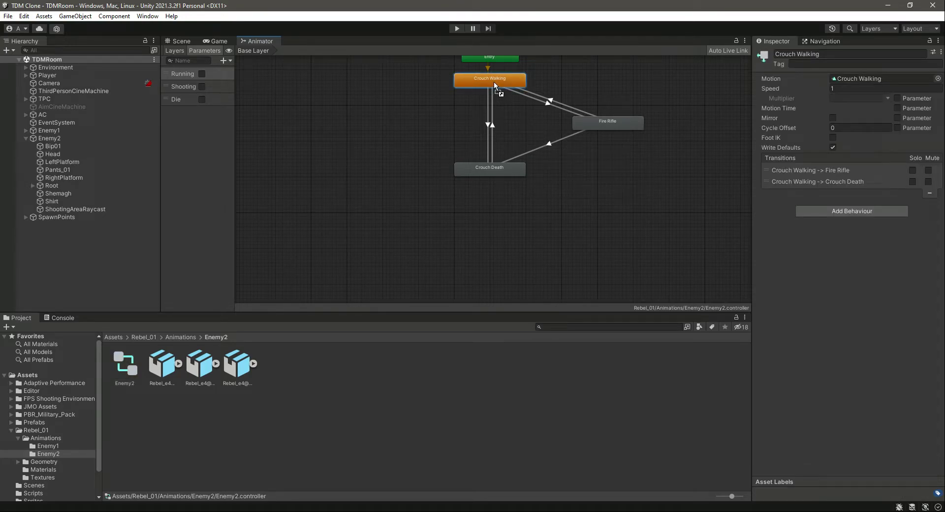
click(179, 364)
click(290, 363)
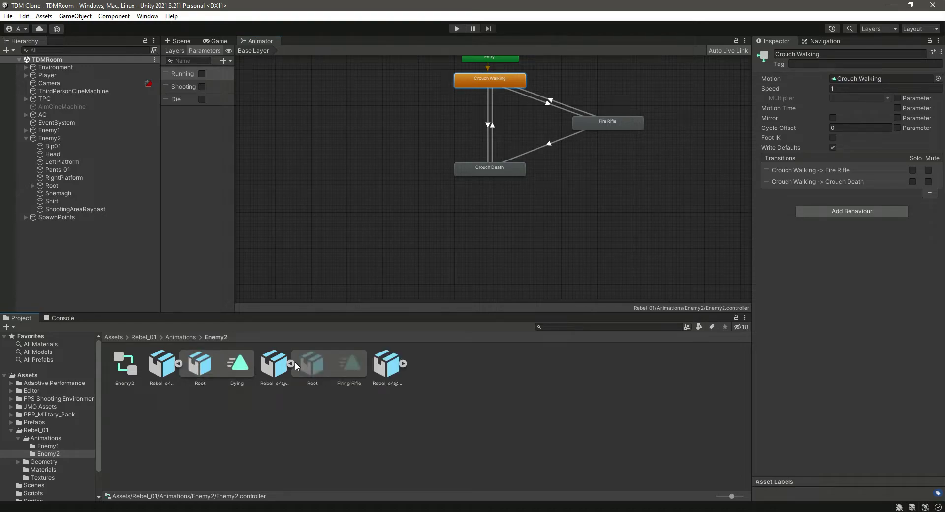
click(402, 364)
drag(461, 370, 858, 81)
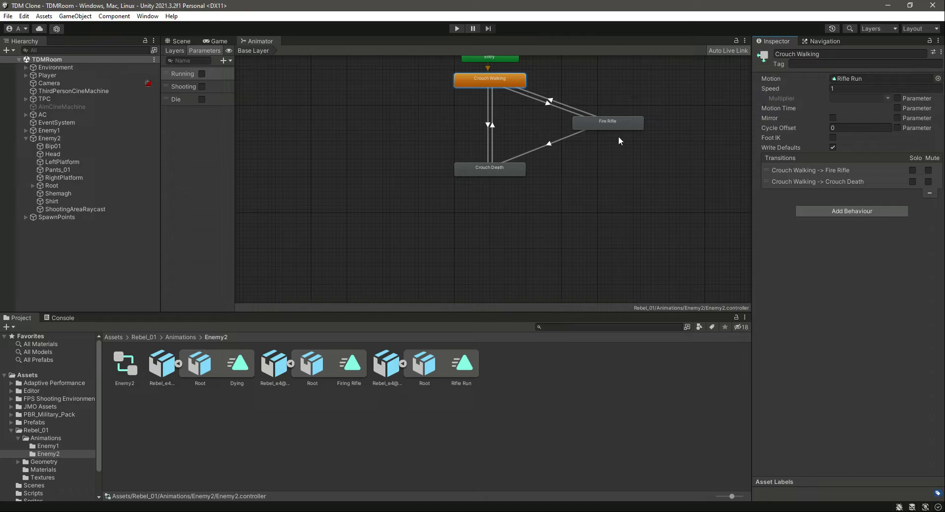
- Set the Fire Rifle state's motion to Enemy2's Firing Rifle clip and the Crouch Death state's motion to Dying
click(609, 127)
drag(347, 370, 857, 85)
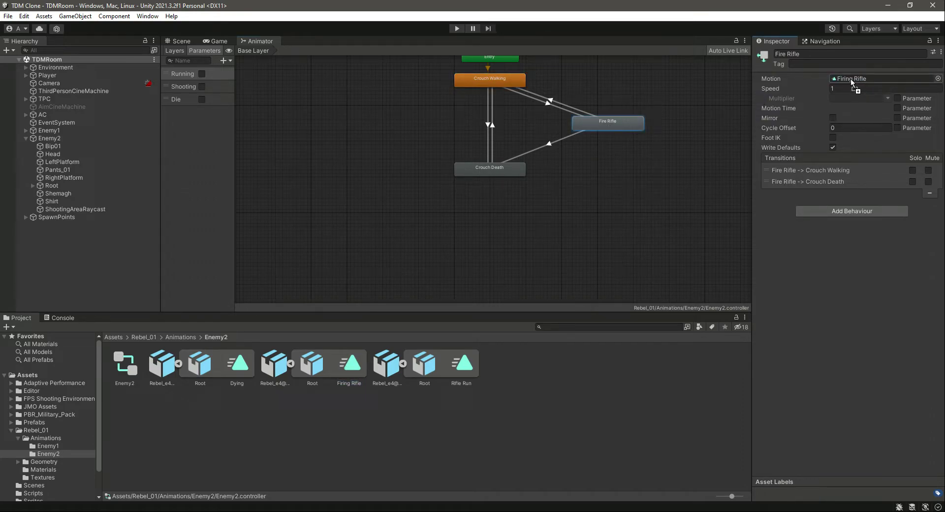
click(511, 168)
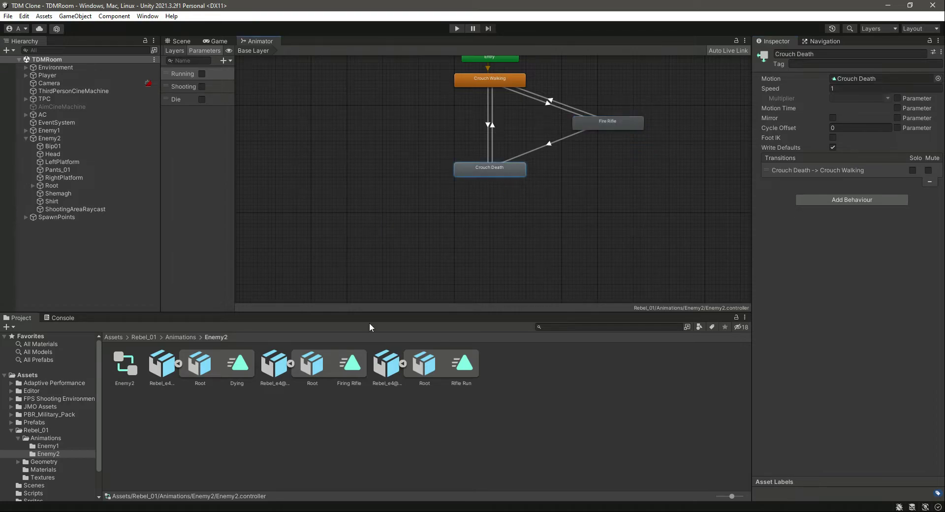
drag(240, 361, 857, 85)
click(179, 365)
click(217, 365)
click(254, 364)
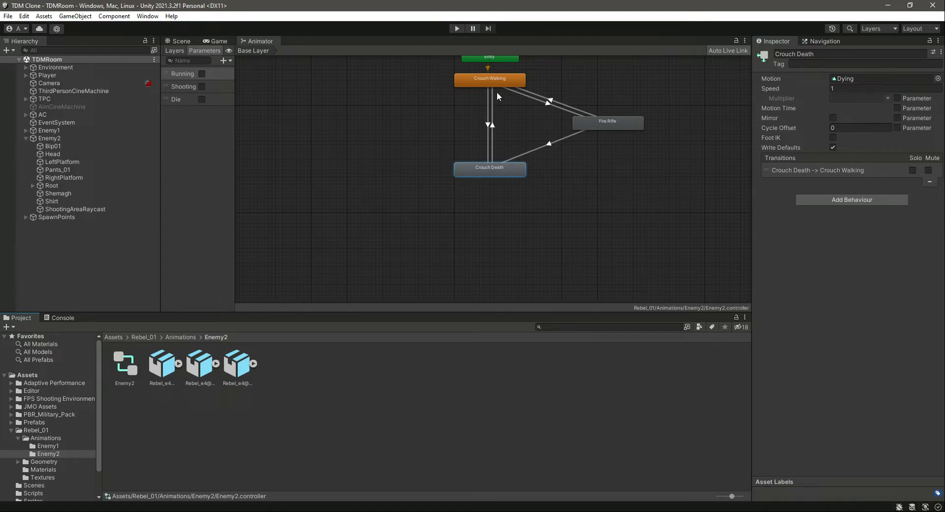
- Enable Loop Time in the Rifle Run clip's import settings and apply it
double_click(515, 79)
click(836, 261)
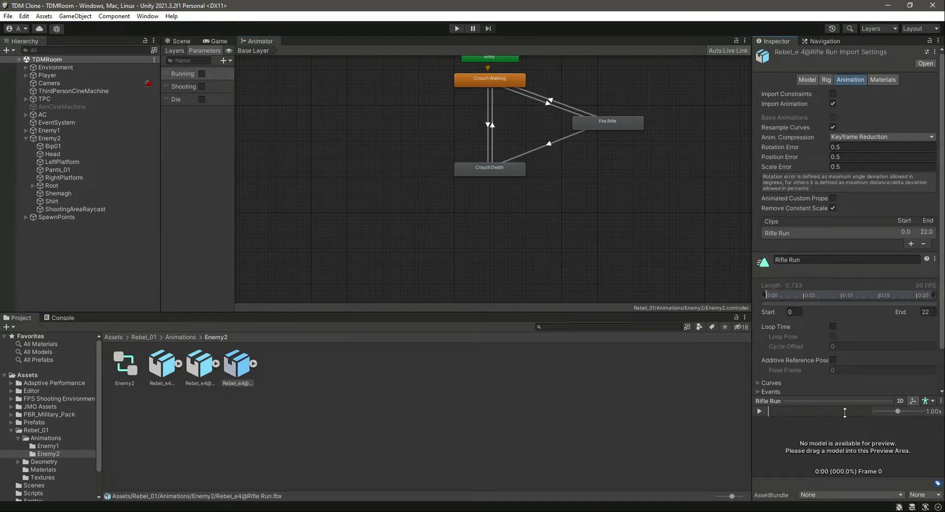
click(833, 327)
scroll(890, 376, down, 1)
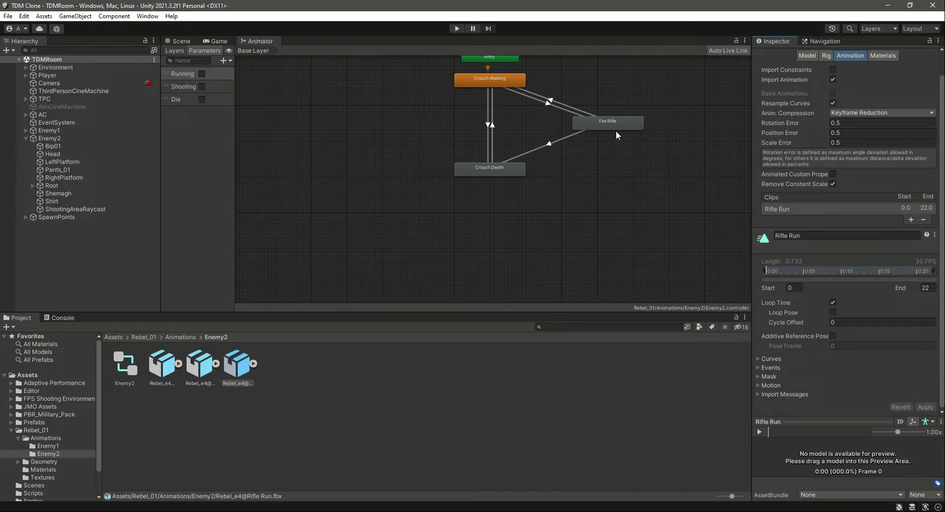
- Preview the Rifle Run clip on a character model, then enable its Loop Pose option and apply it
click(491, 84)
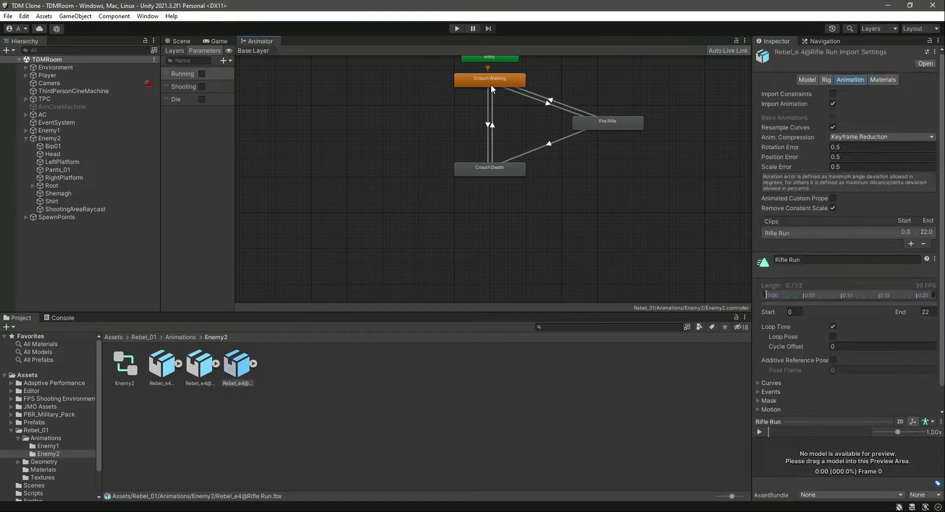
double_click(498, 79)
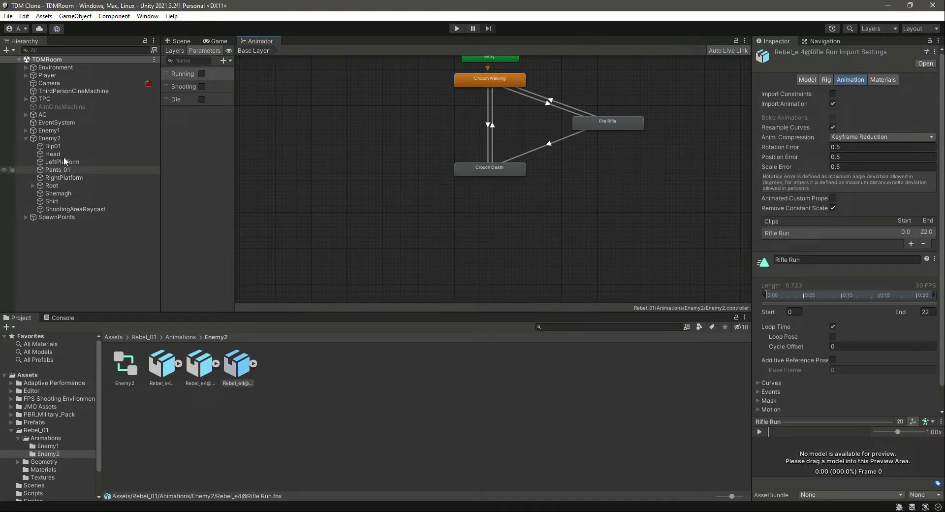
drag(847, 441, 856, 456)
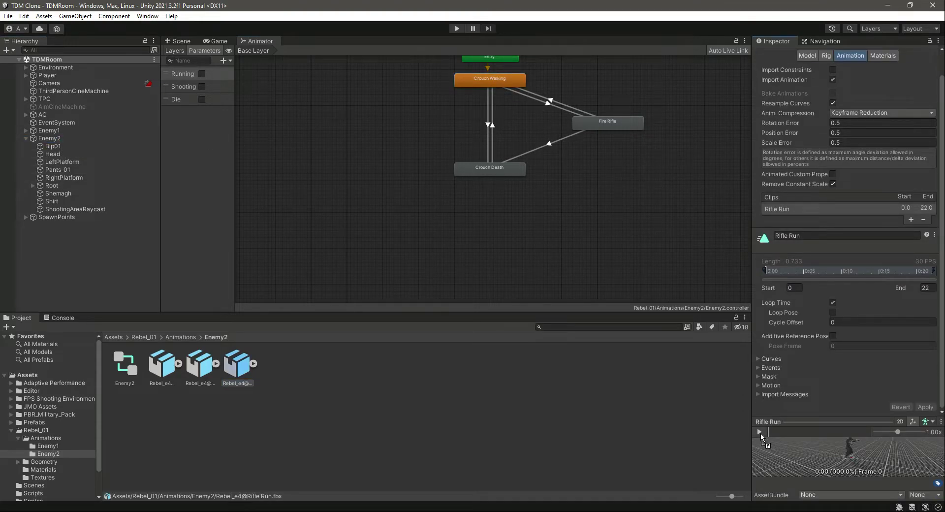
drag(833, 424, 833, 403)
click(833, 313)
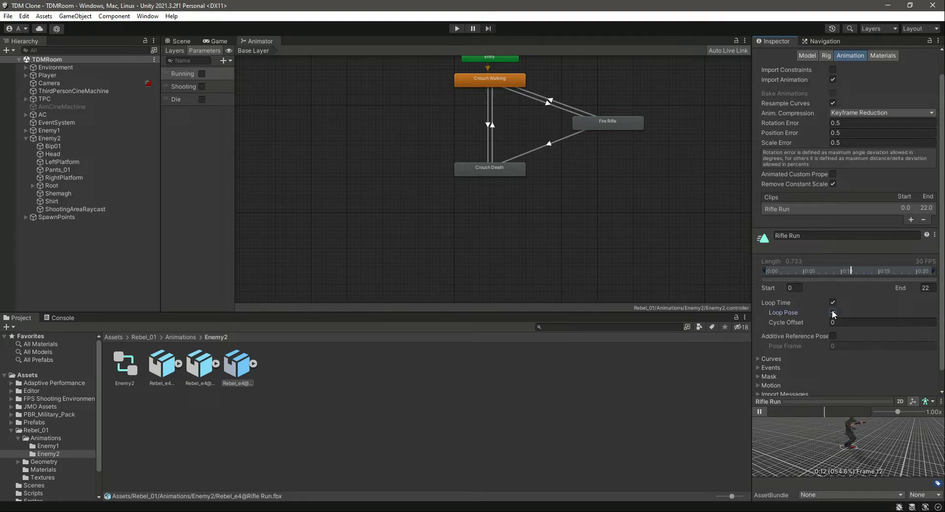
scroll(908, 365, down, 2)
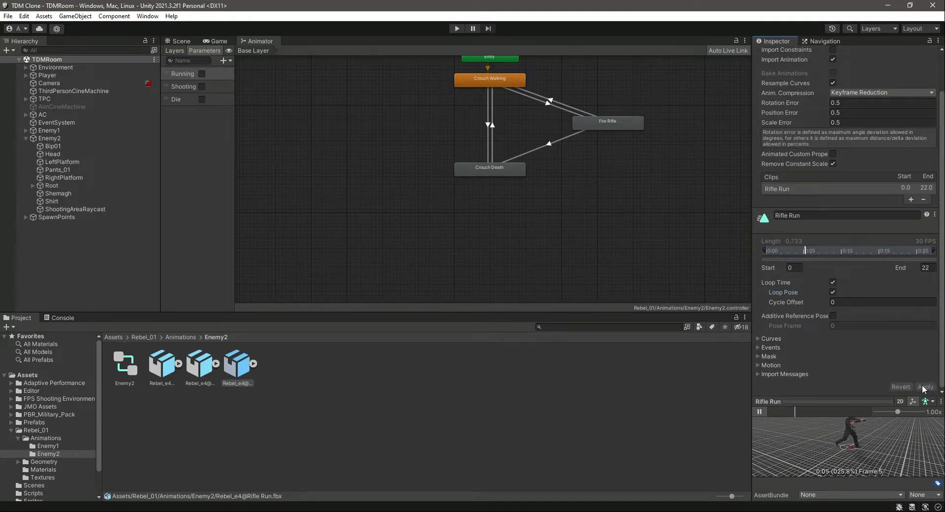
- Enable Loop Time in the Firing Rifle clip's import settings and apply it
double_click(598, 125)
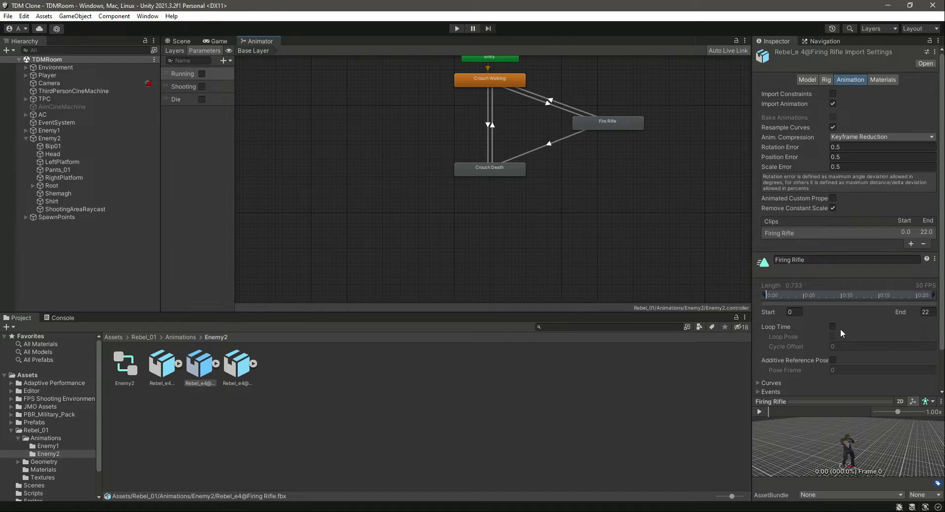
scroll(867, 340, down, 3)
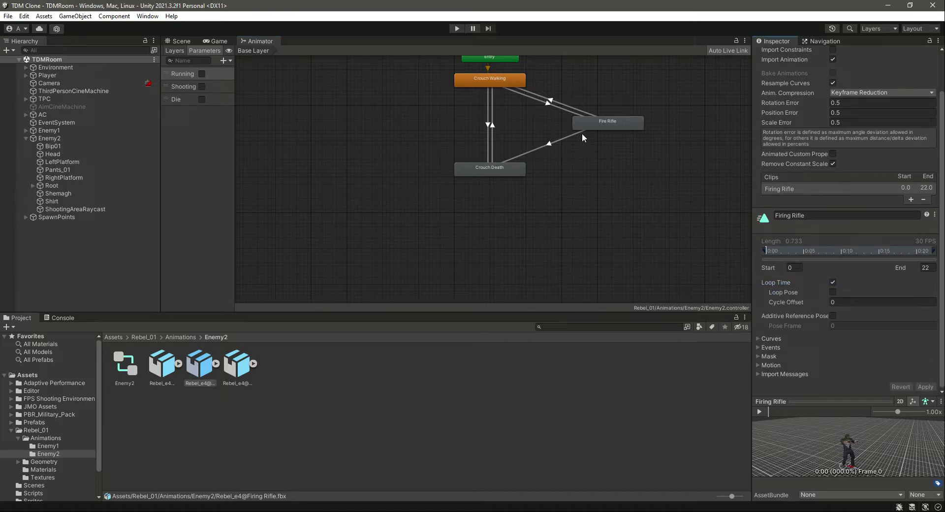
- Check the Dying clip's import settings, then deselect it and collapse Enemy2's child objects
key(Left)
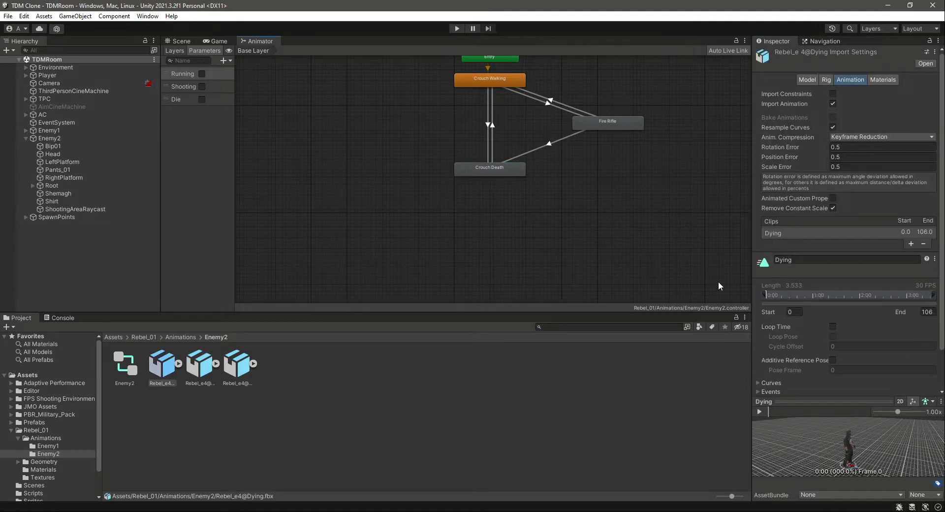
scroll(877, 353, down, 3)
click(204, 405)
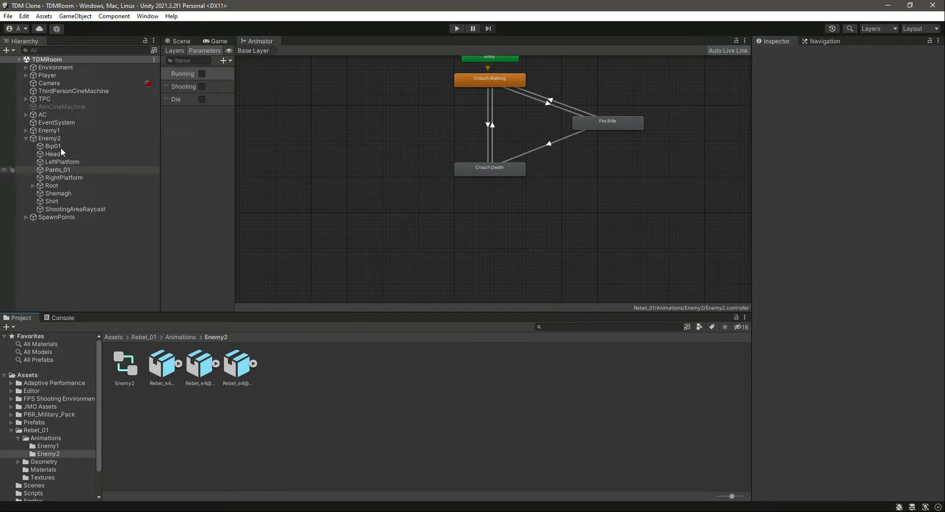
click(25, 138)
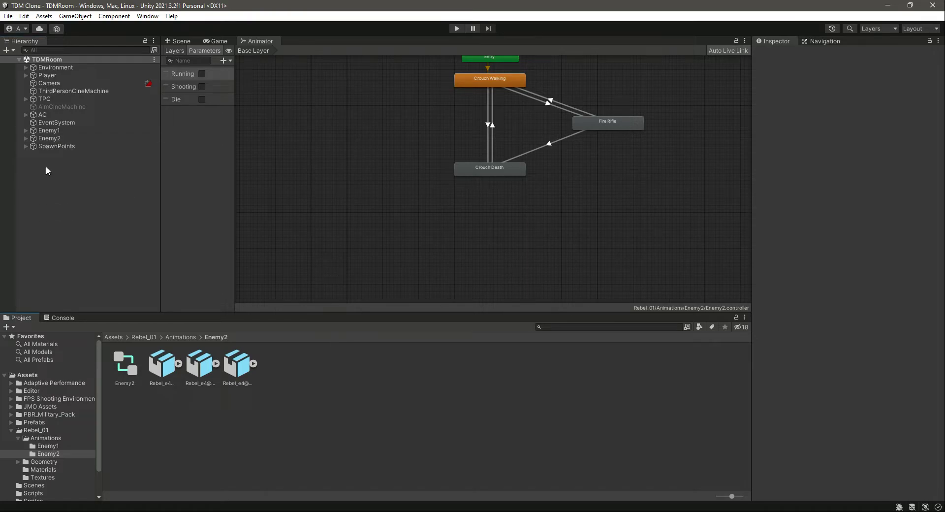
- Select Enemy2 and review its script and Animator settings, then collapse the Animator component and deselect the enemy
click(49, 139)
drag(797, 364, 865, 290)
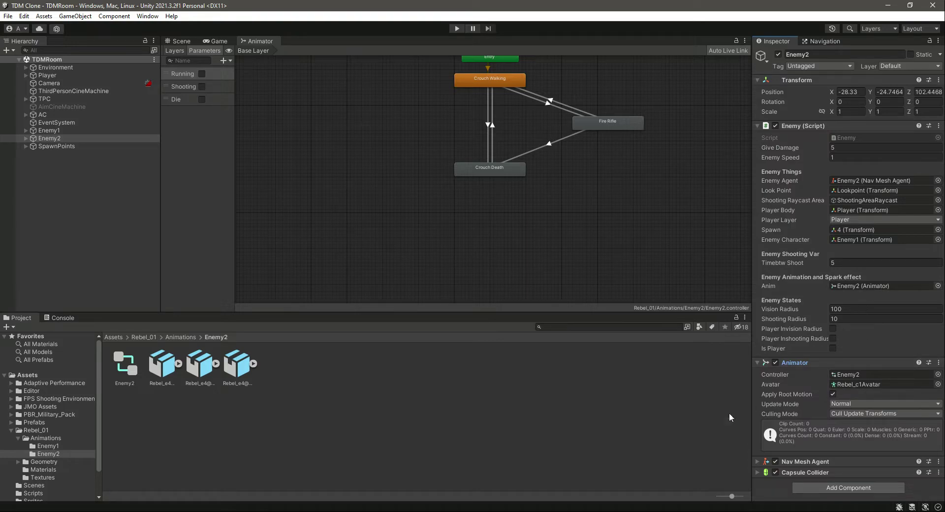
drag(153, 364, 868, 381)
drag(809, 374, 811, 367)
click(530, 428)
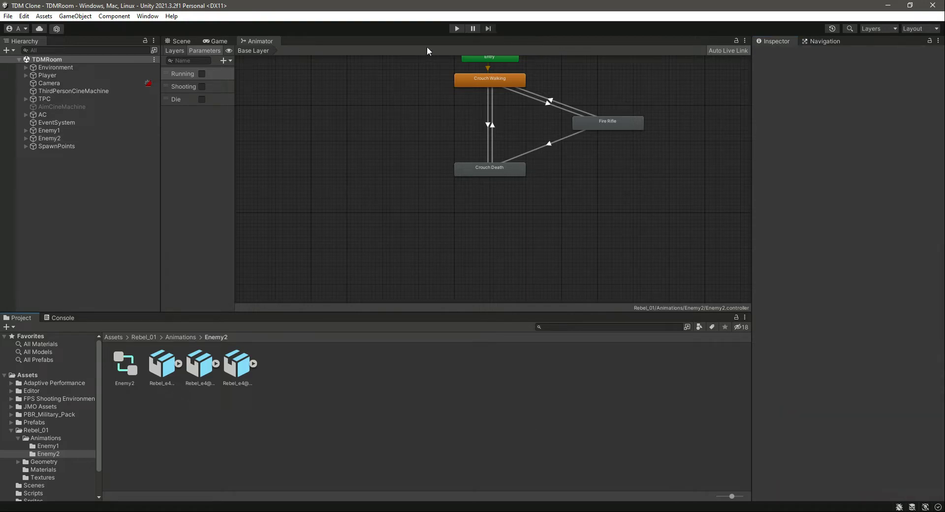
- Play-test the TDMRoom scene, running the player through the map toward the enemies to observe how Enemy2 behaves
click(456, 28)
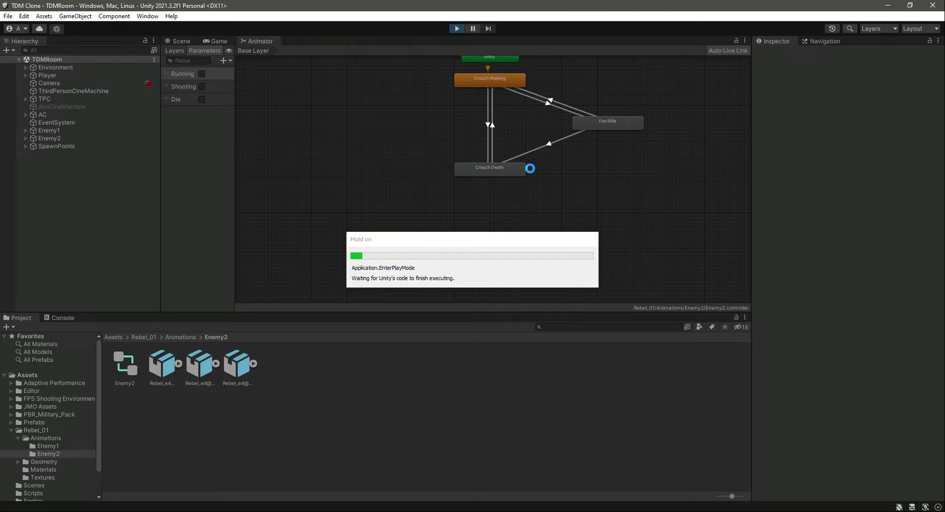
key(w)
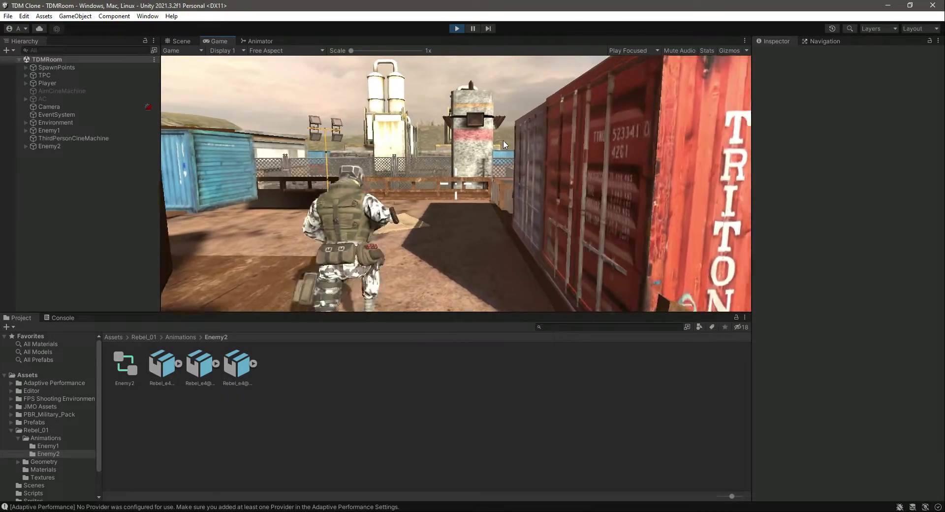
key(w)
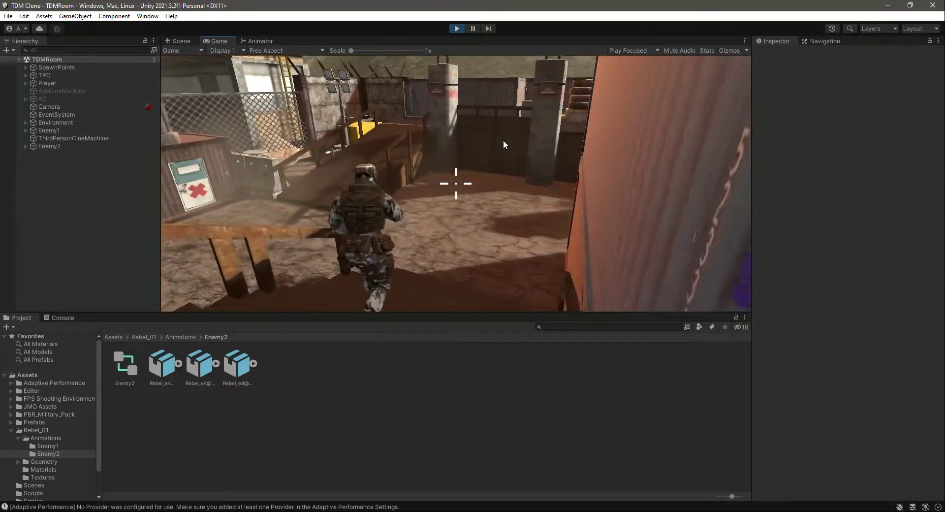
key(w)
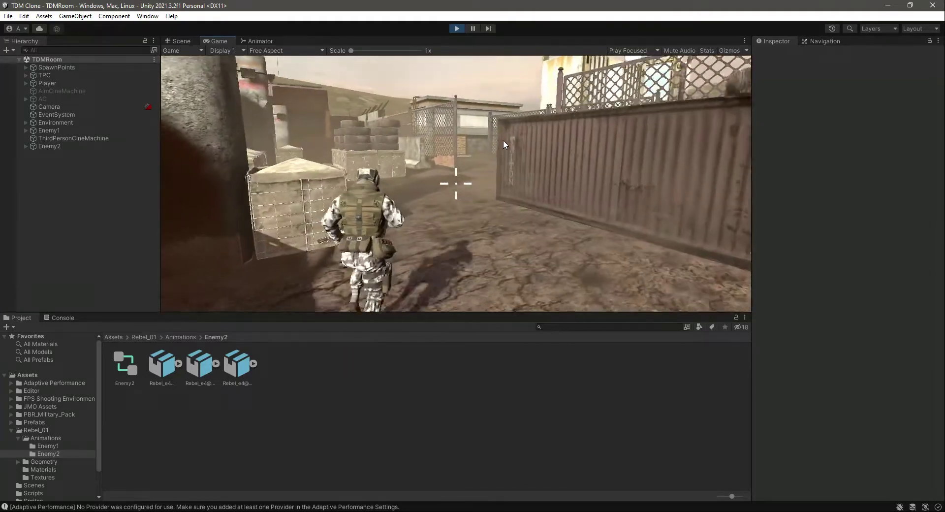
key(w)
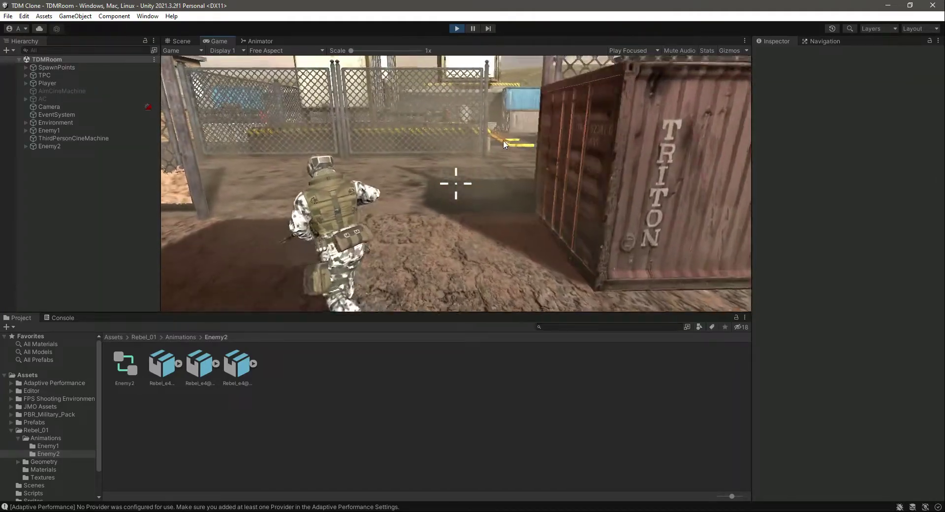
key(w)
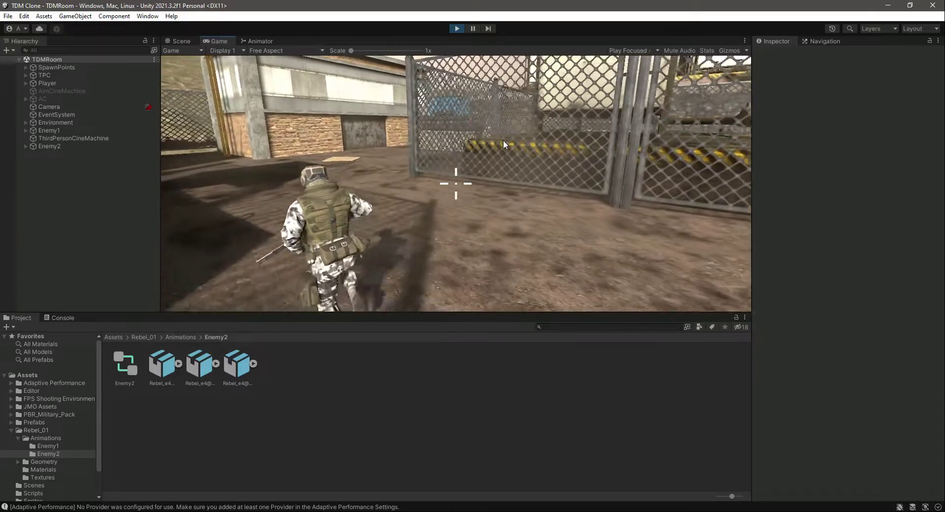
key(w)
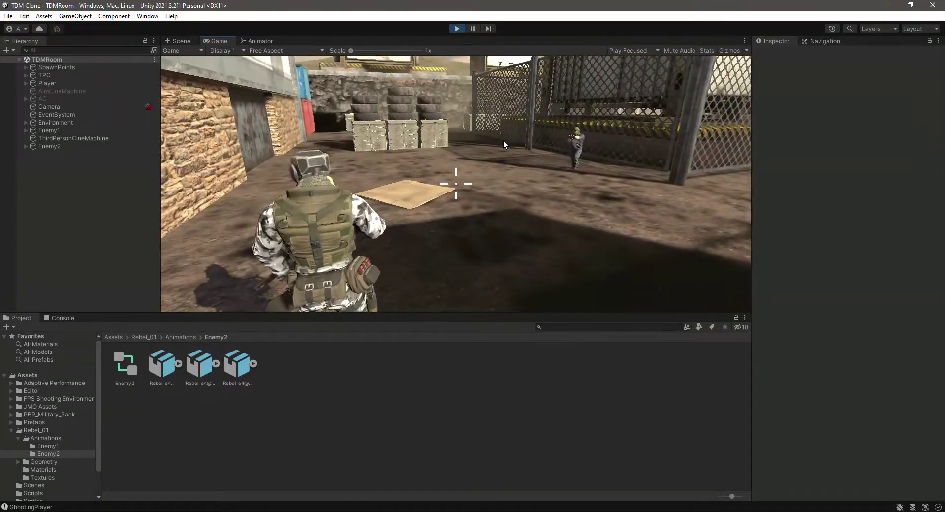
- Exit play mode and set Enemy2's Enemy Speed to 2
click(457, 28)
click(49, 138)
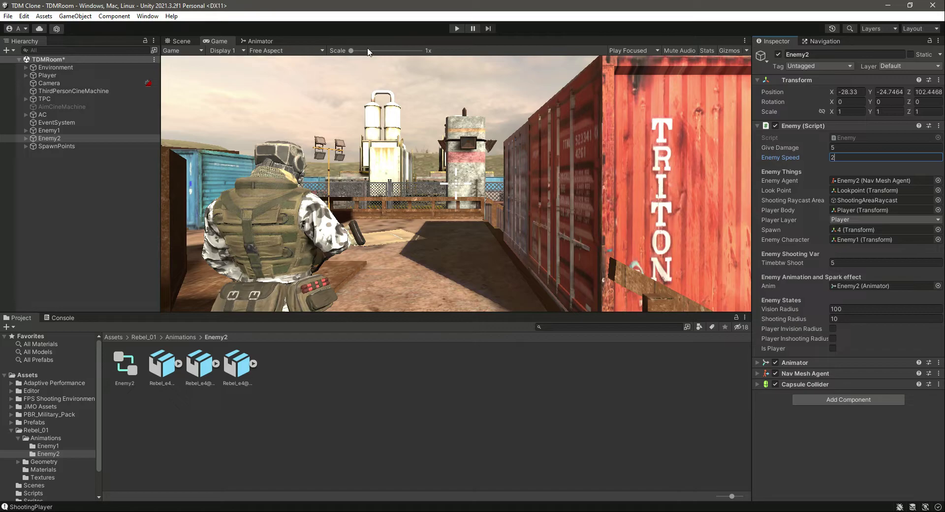
- Play-test the scene with Enemy2 selected, running the player past the enemies and around the map to watch Enemy2's pursuit
click(457, 29)
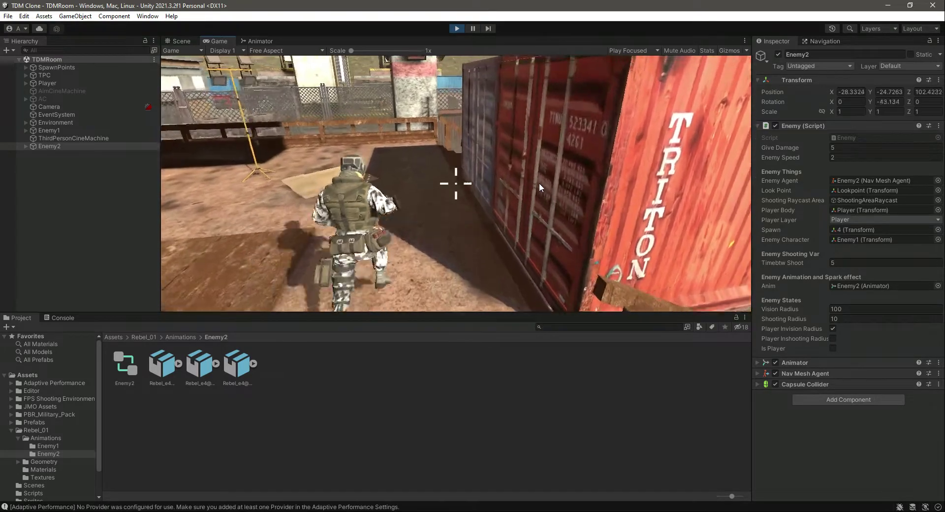
key(w)
key(w)
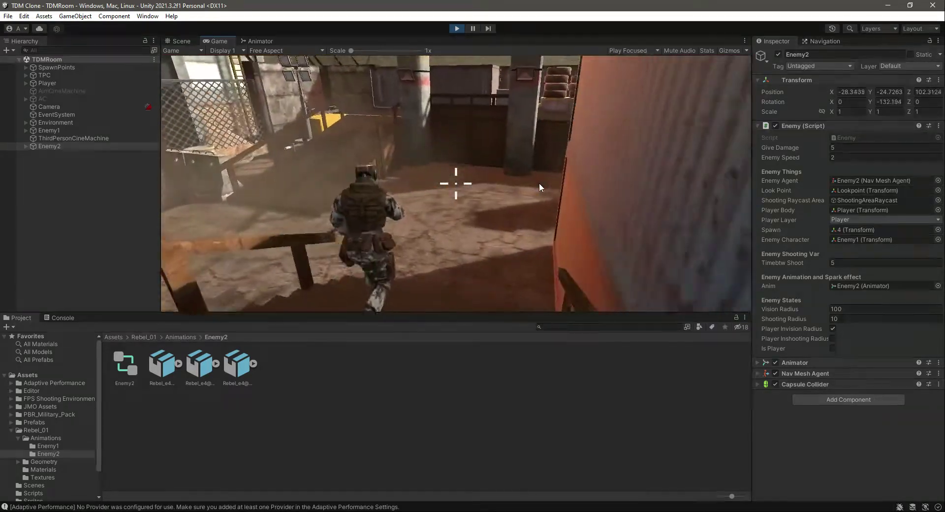
key(w)
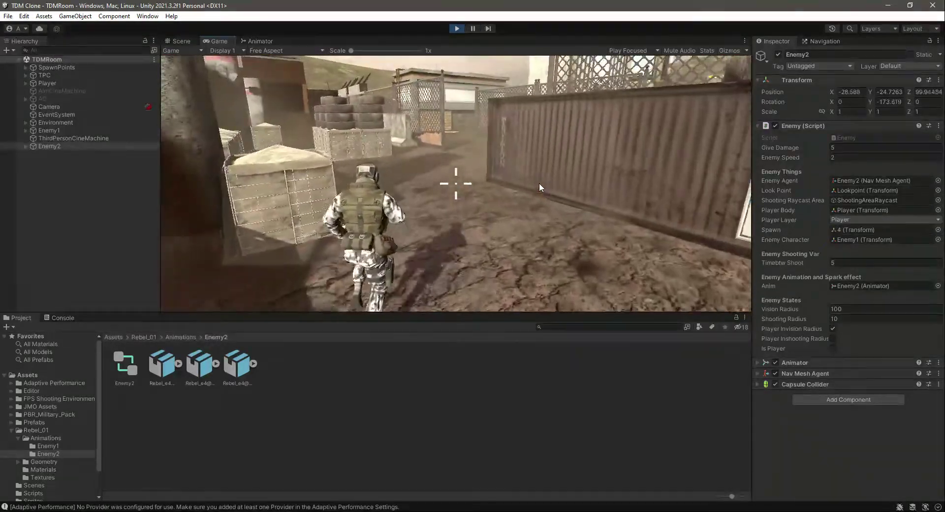
key(w)
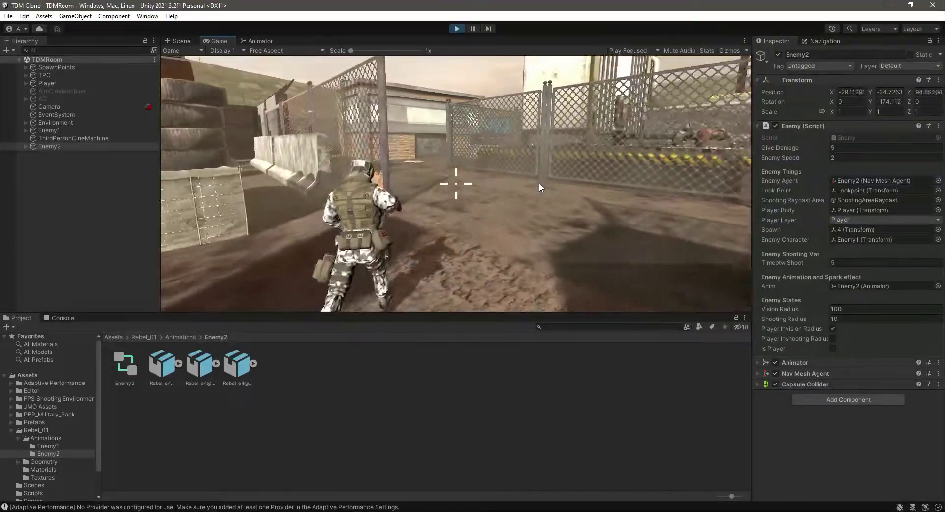
key(w)
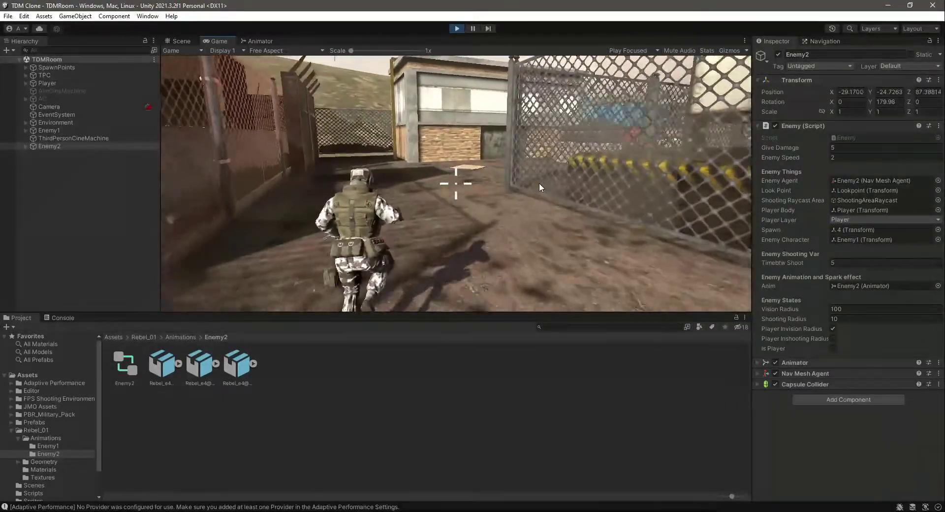
key(w)
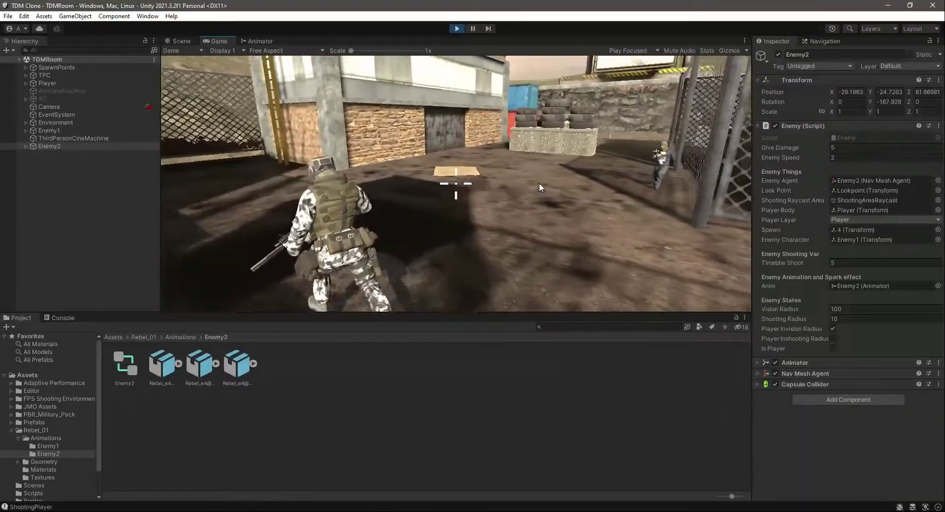
key(w)
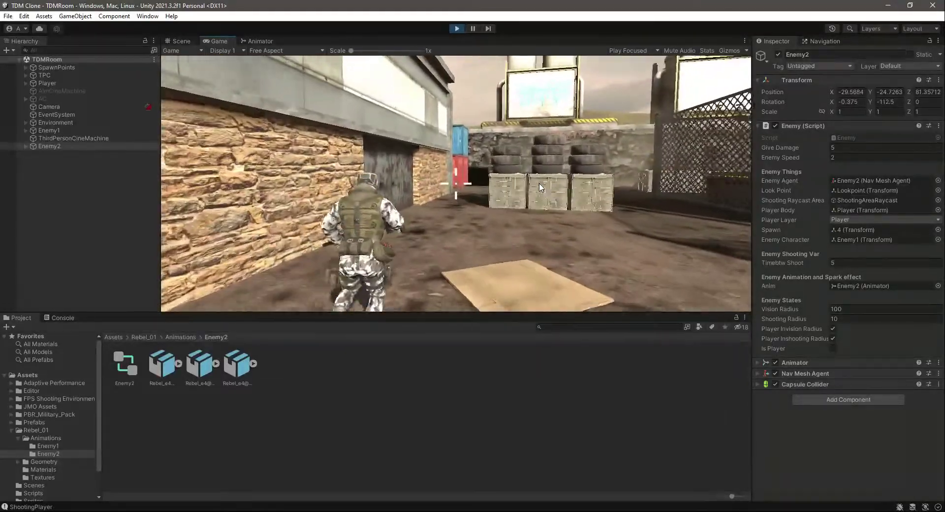
key(w)
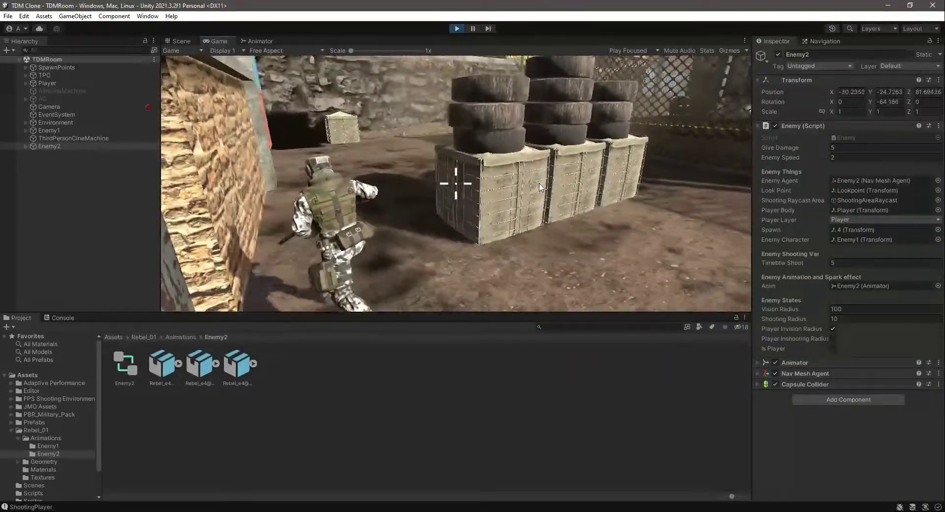
key(w)
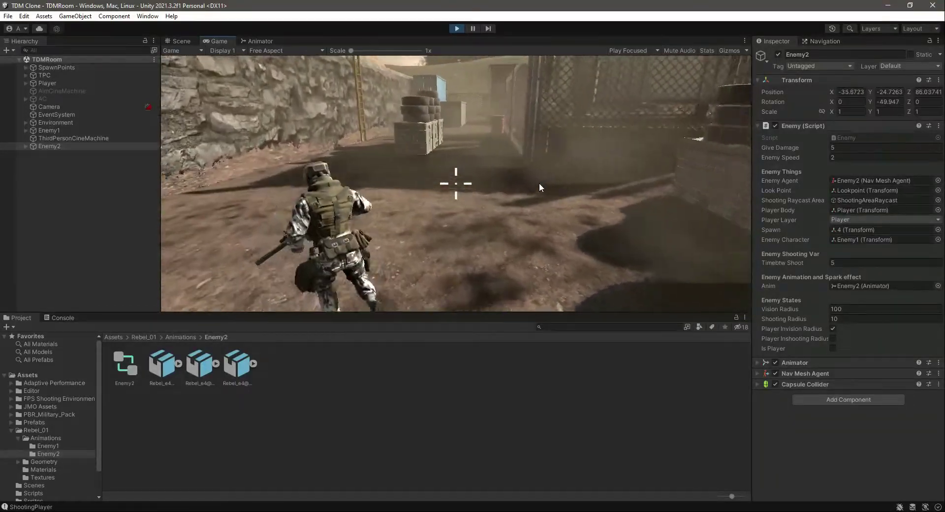
key(w)
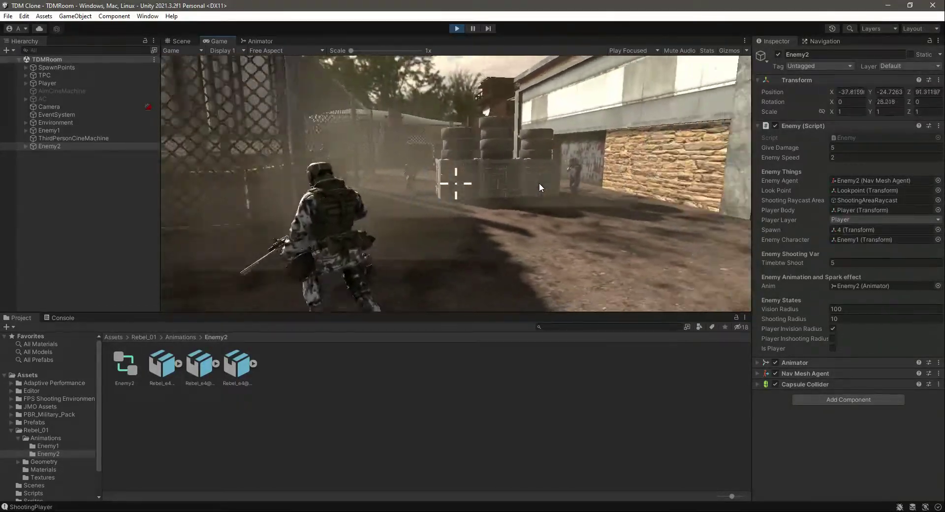
- Aim at and shoot Enemy2, run around the map to observe its death and respawn behaviour, then exit play mode
right_click(539, 184)
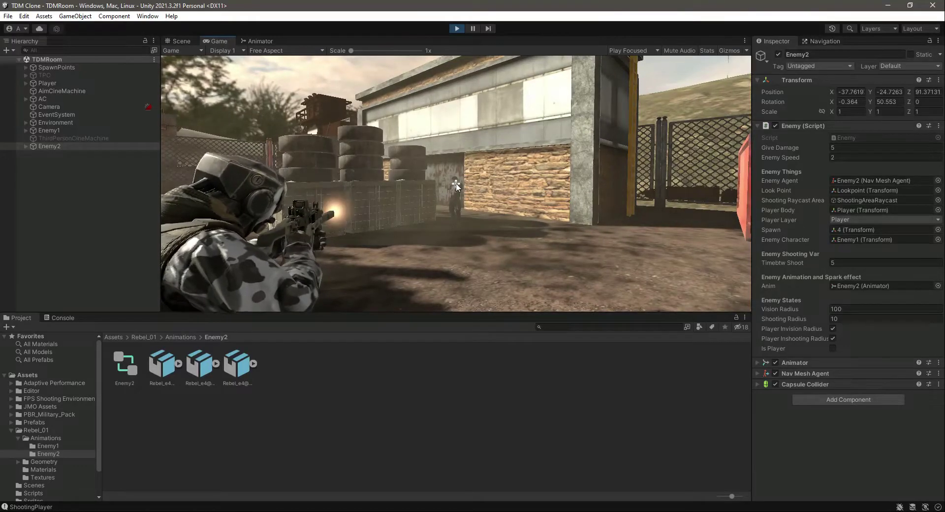
click(456, 187)
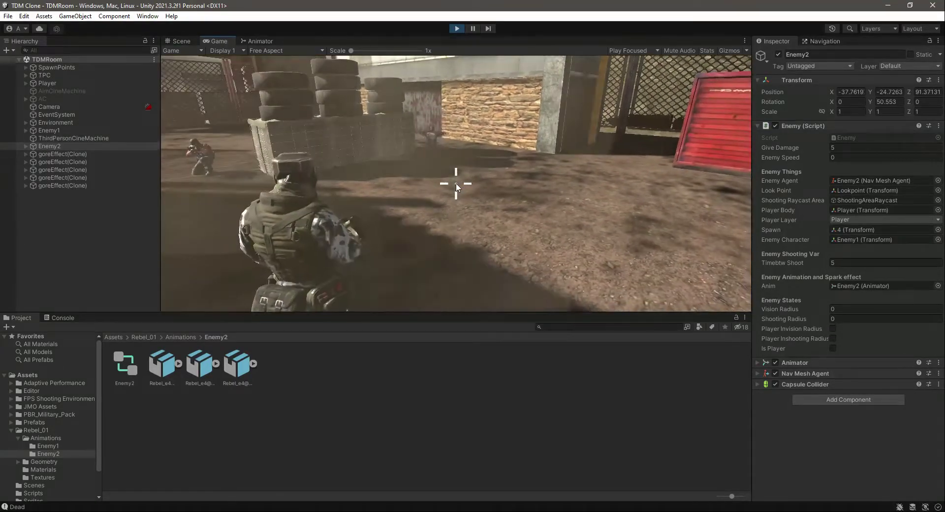
key(w)
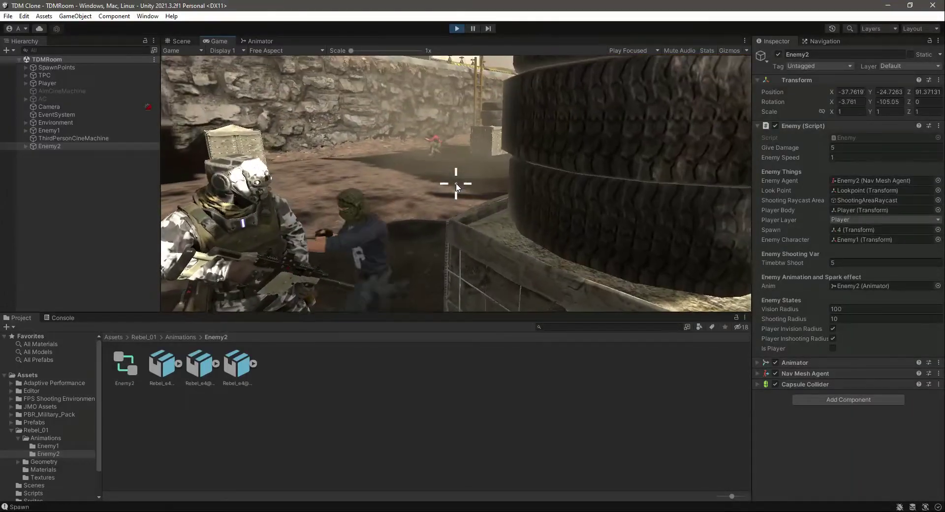
key(w)
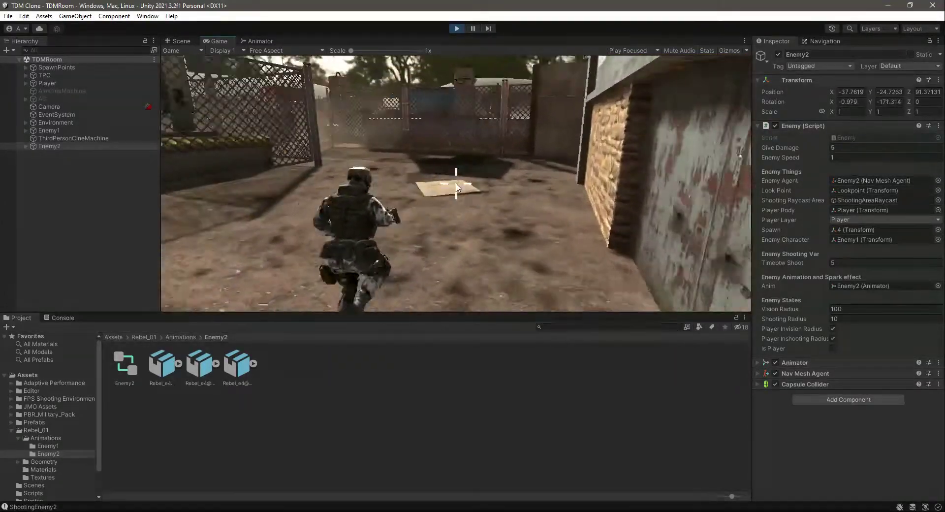
key(w)
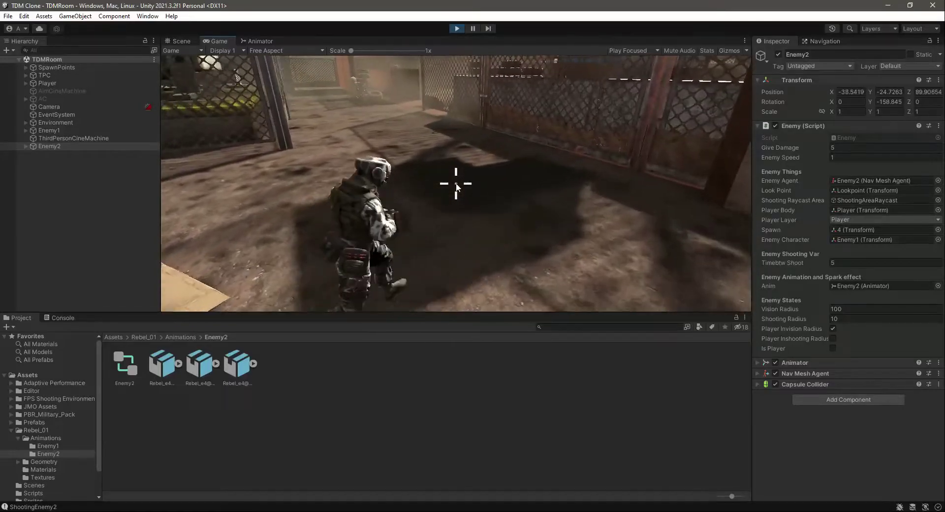
key(w)
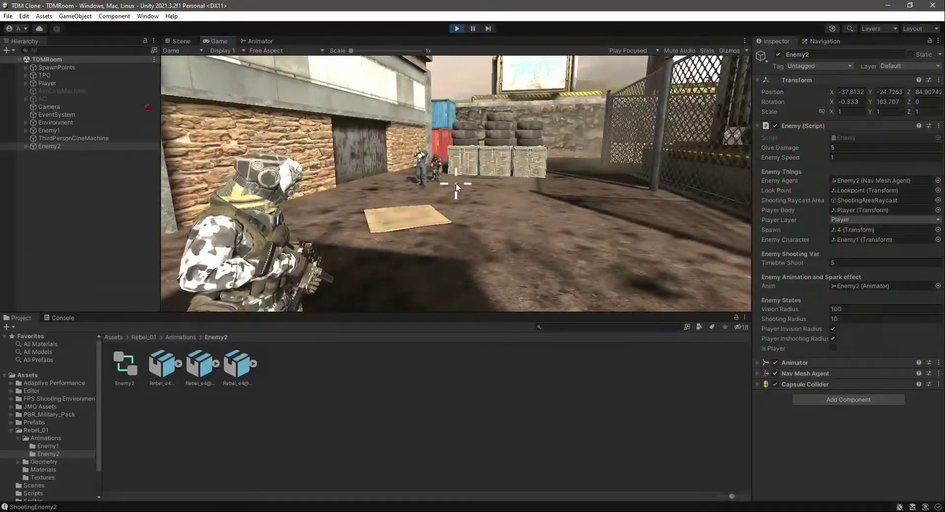
key(w)
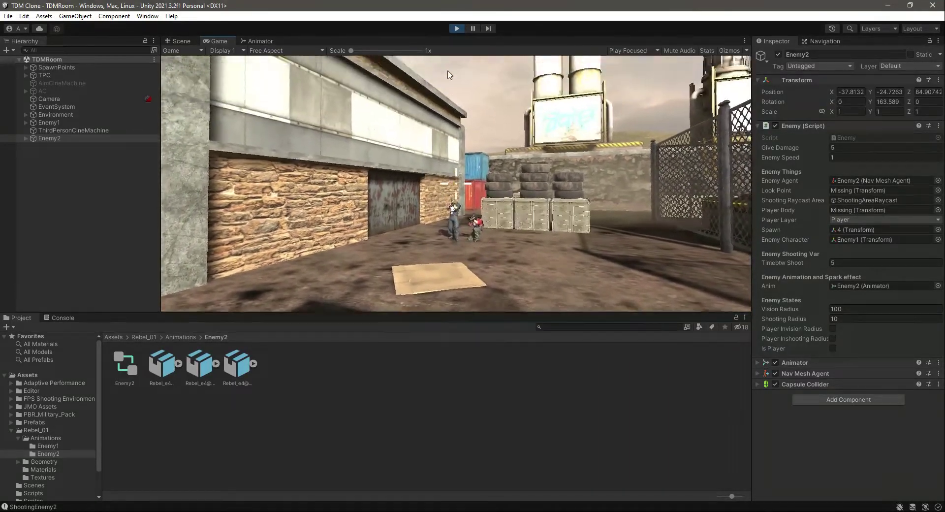
click(457, 28)
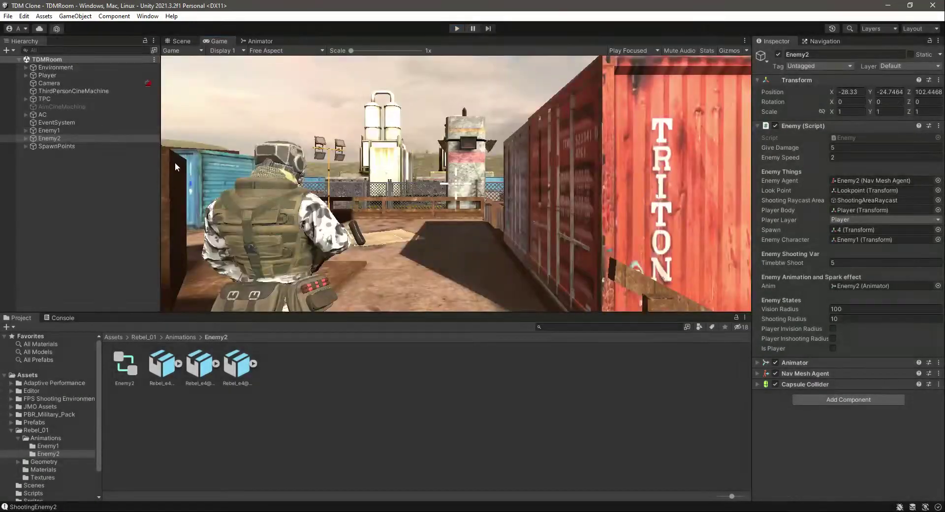
- Clear the Console messages, return to the project files and deselect Enemy2
click(45, 507)
click(10, 327)
click(21, 317)
click(504, 429)
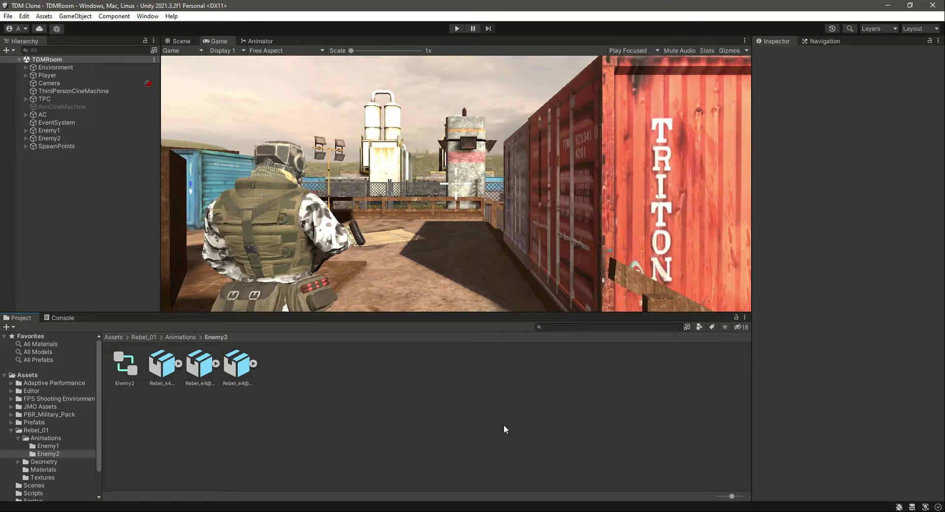
- Frame Enemy1 in the Scene view and look around its surroundings, including the other enemy
click(49, 131)
click(180, 41)
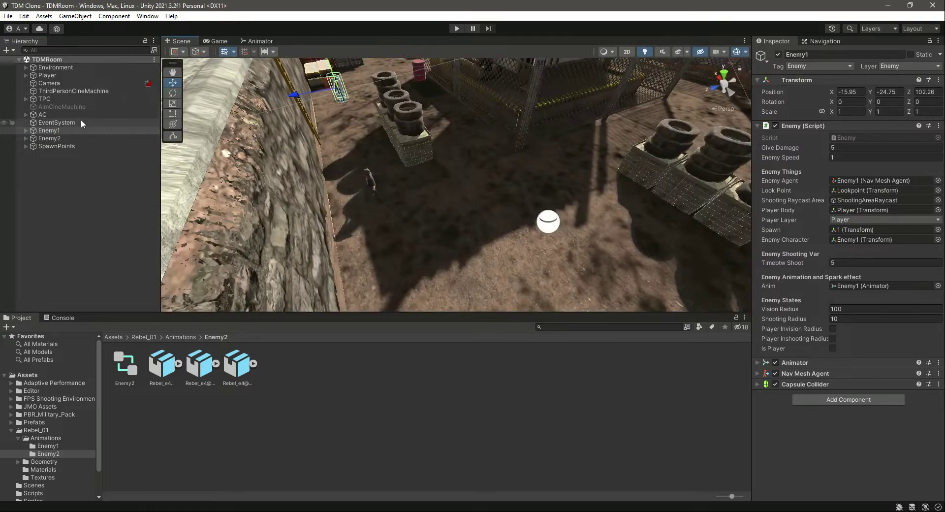
double_click(70, 129)
click(181, 237)
right_drag(181, 237, 585, 229)
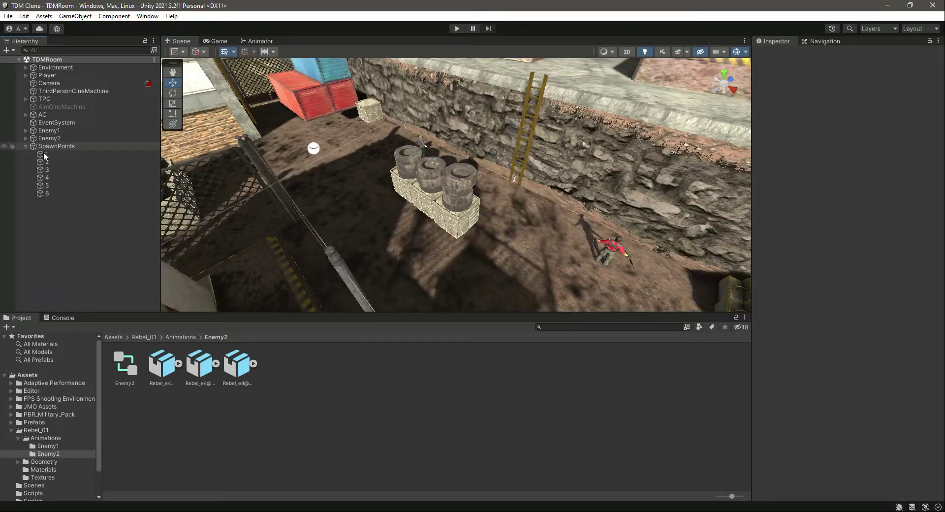
- Inspect spawn points 1 and 4 under SpawnPoints, then collapse the group
click(44, 153)
click(66, 176)
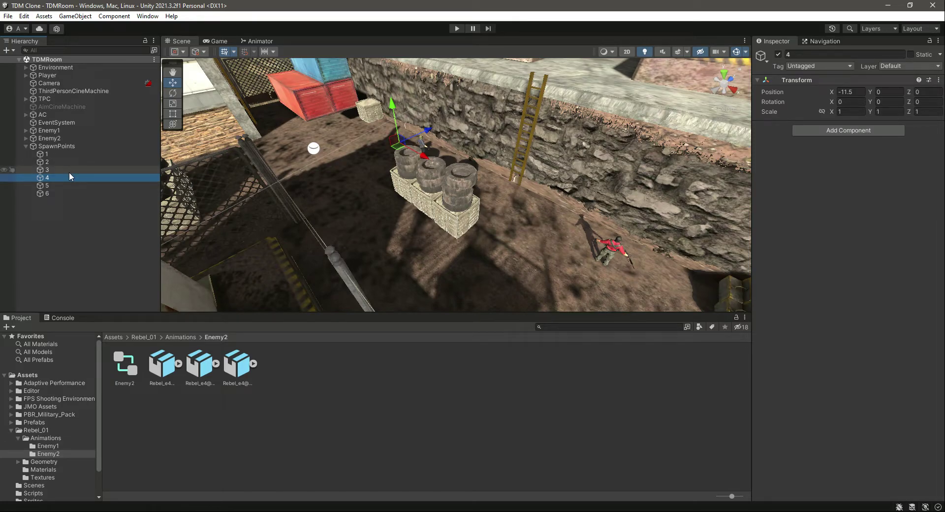
click(26, 146)
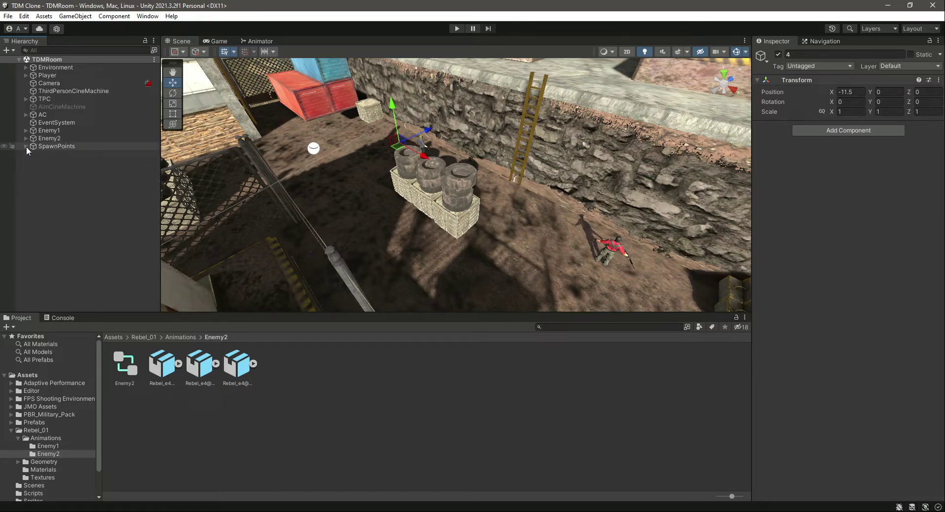
- Frame Enemy2 in the Scene view and examine it from another angle, then collapse the Rebel_01 folder
double_click(44, 138)
right_drag(647, 219, 294, 220)
key(d)
key(w)
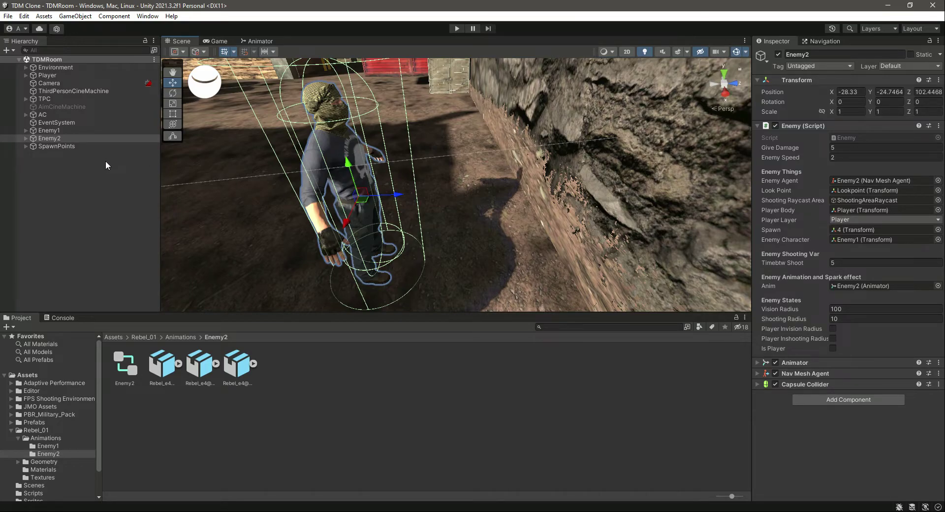
click(11, 431)
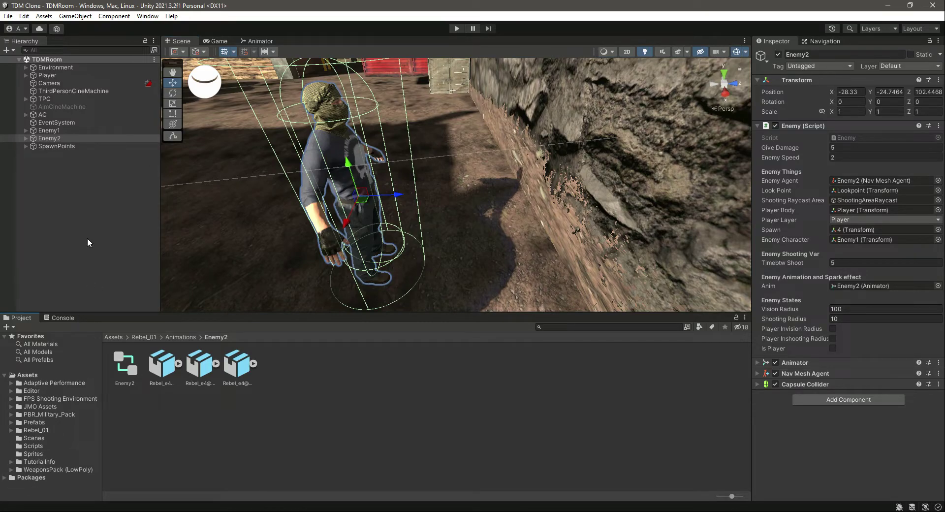
- Create an empty parent object for Enemy1 in the Hierarchy
click(50, 130)
click(25, 130)
click(26, 130)
right_click(53, 130)
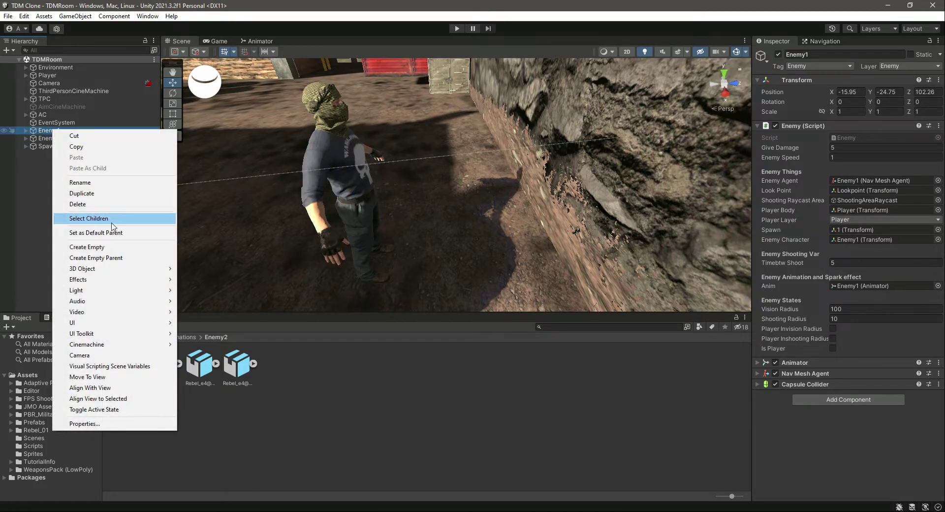
double_click(45, 130)
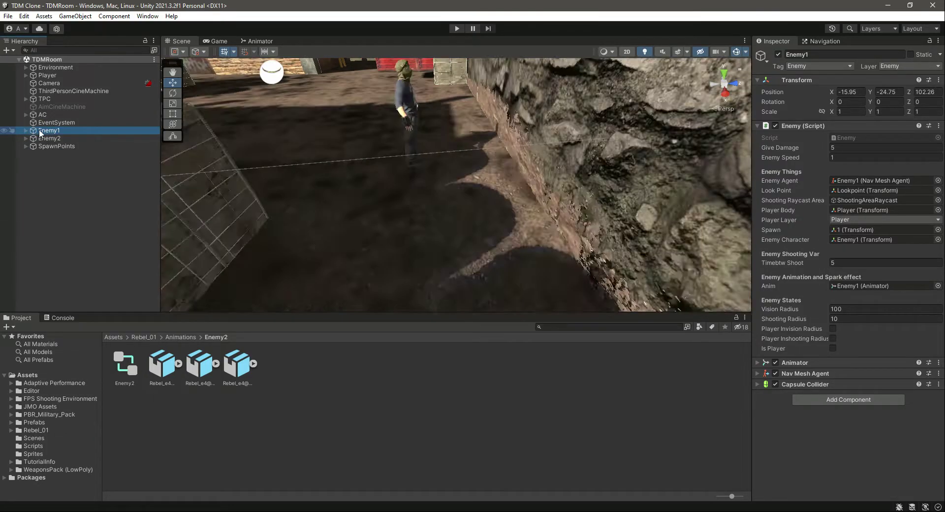
right_click(48, 131)
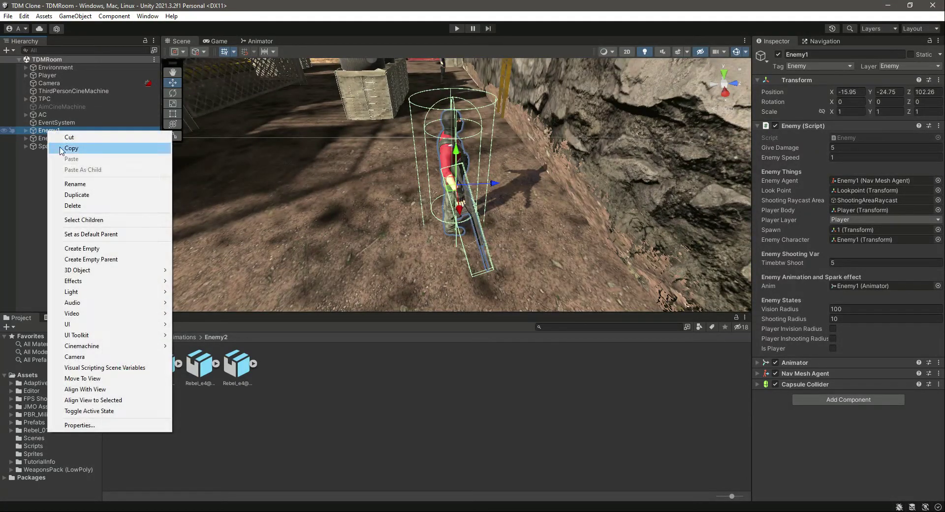
click(99, 259)
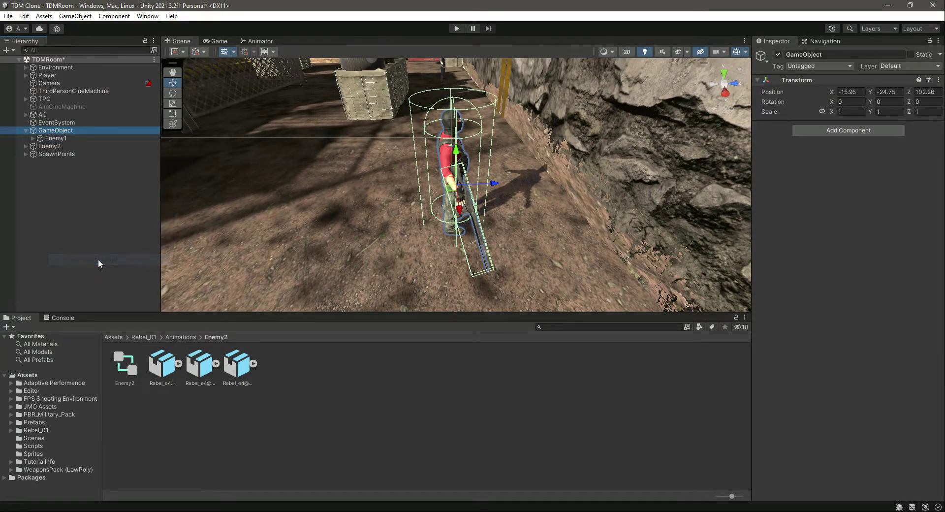
- Rename the new parent object as Enemy1 and its child character as Body
click(846, 54)
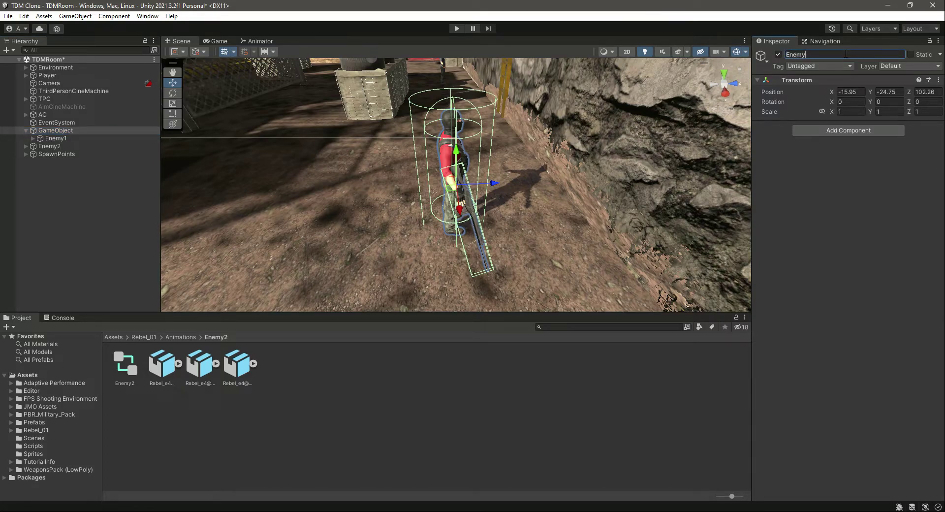
click(70, 139)
click(818, 57)
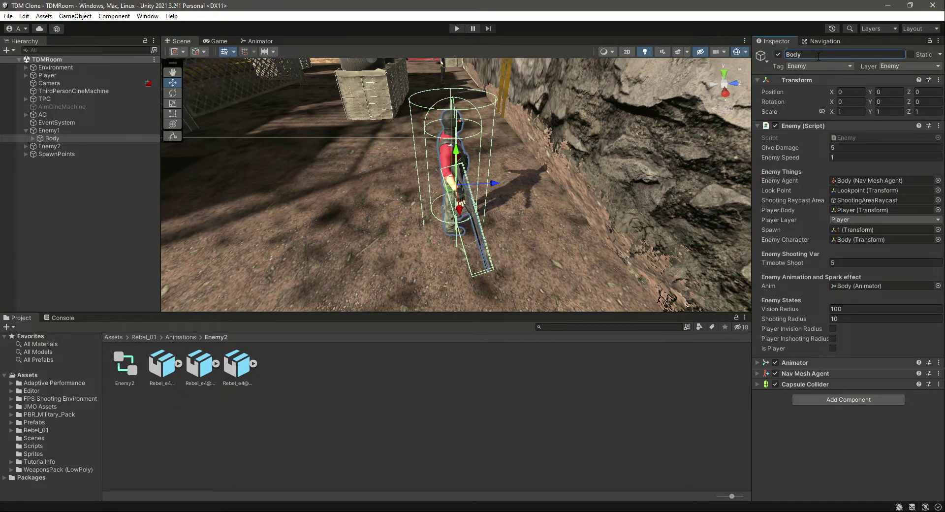
- Copy the Enemy script component from Body and paste it as new onto the parent Enemy1
click(939, 126)
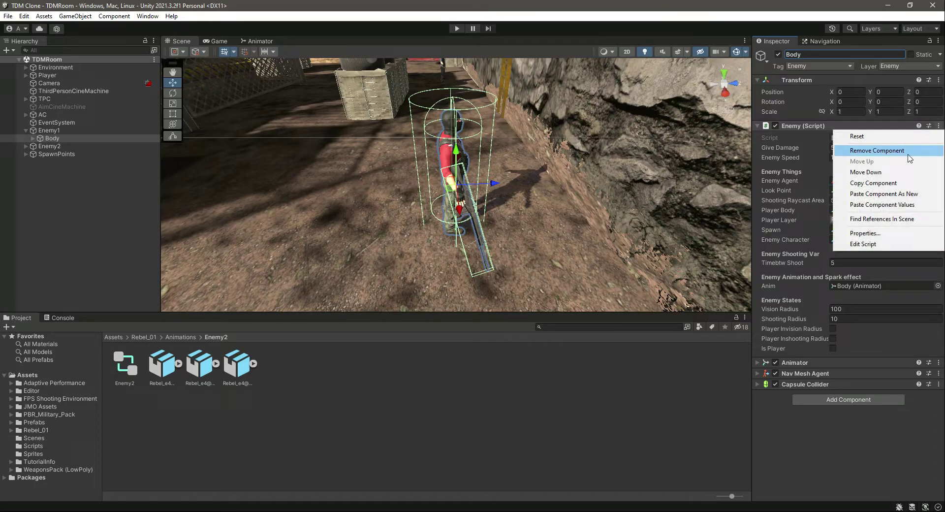
click(895, 186)
click(49, 130)
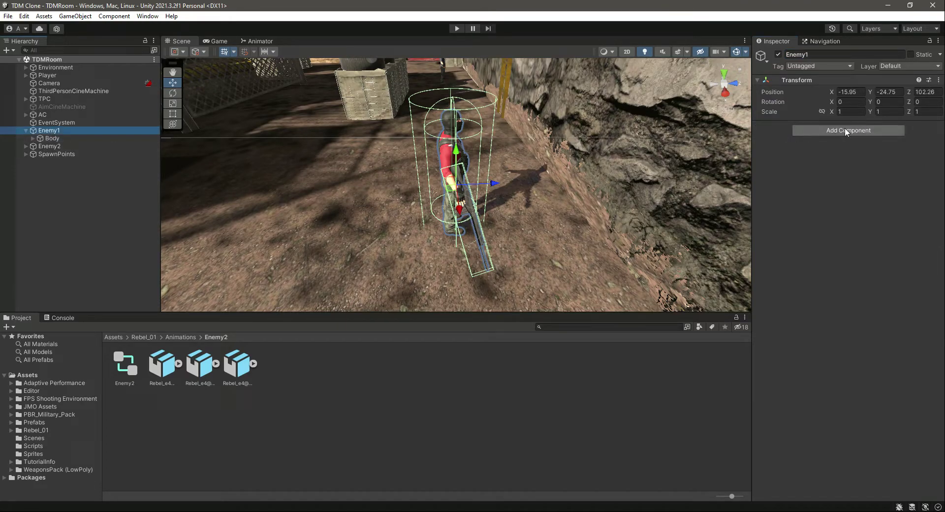
click(939, 80)
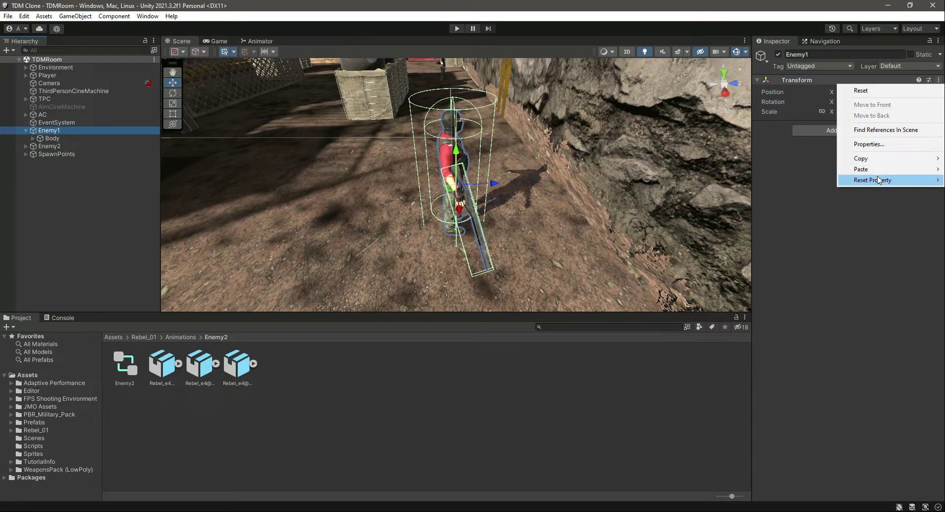
mouse_move(873, 170)
click(798, 217)
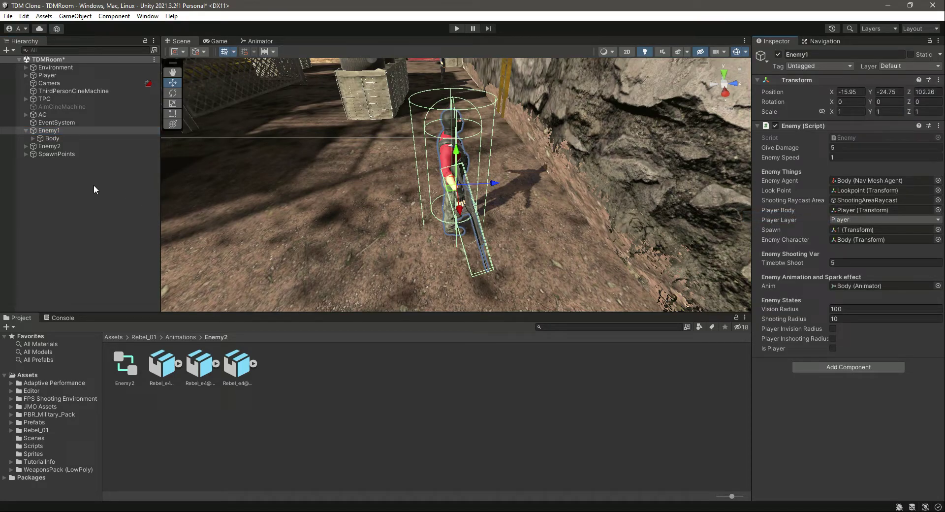
- Copy Body's Animator onto the parent Enemy1 as a new component, assign it as the script's Anim reference and save the scene
click(52, 137)
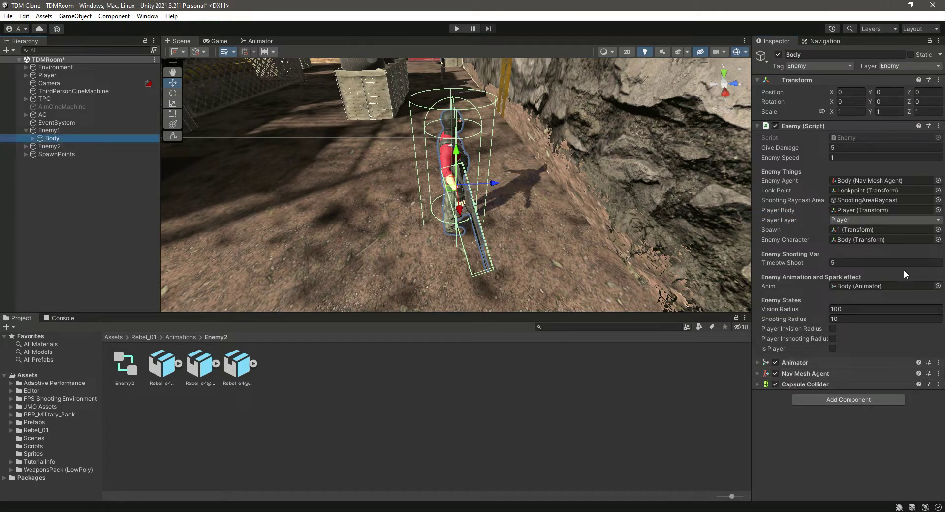
right_click(867, 363)
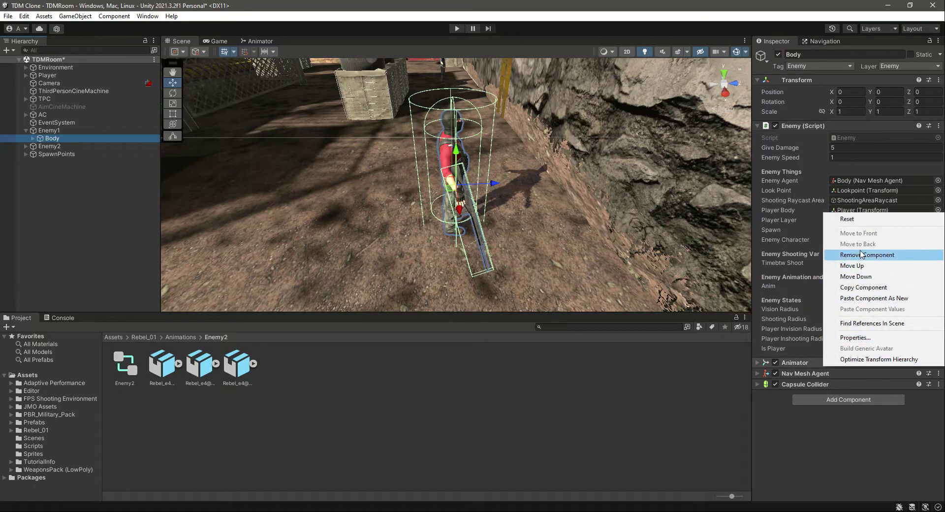
click(868, 287)
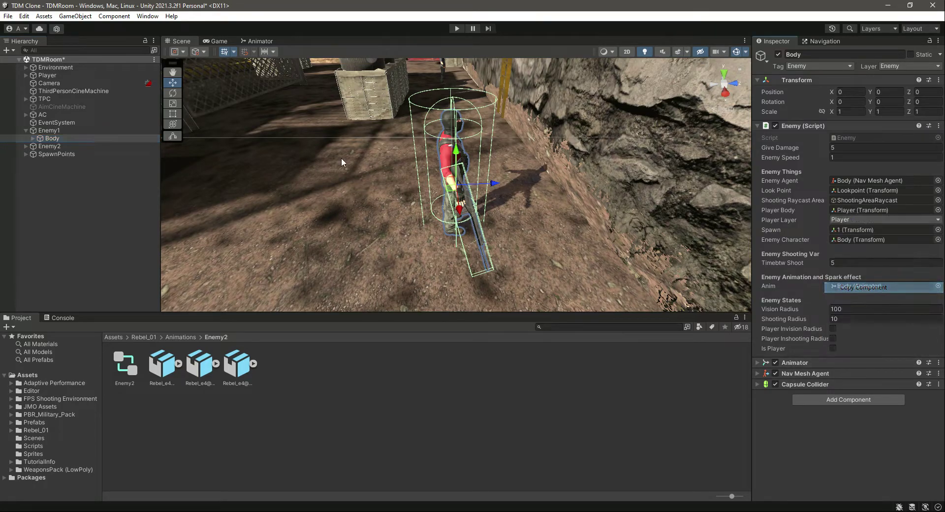
click(72, 131)
right_click(867, 126)
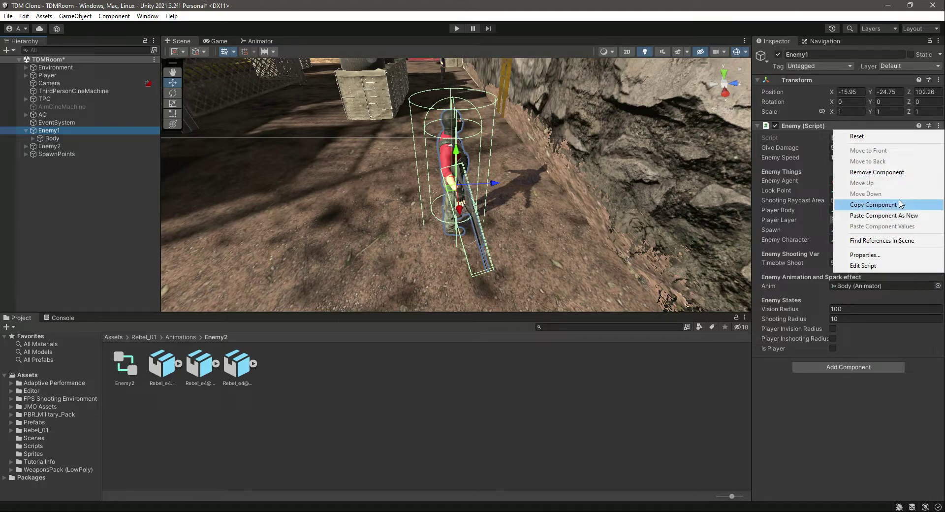
click(884, 215)
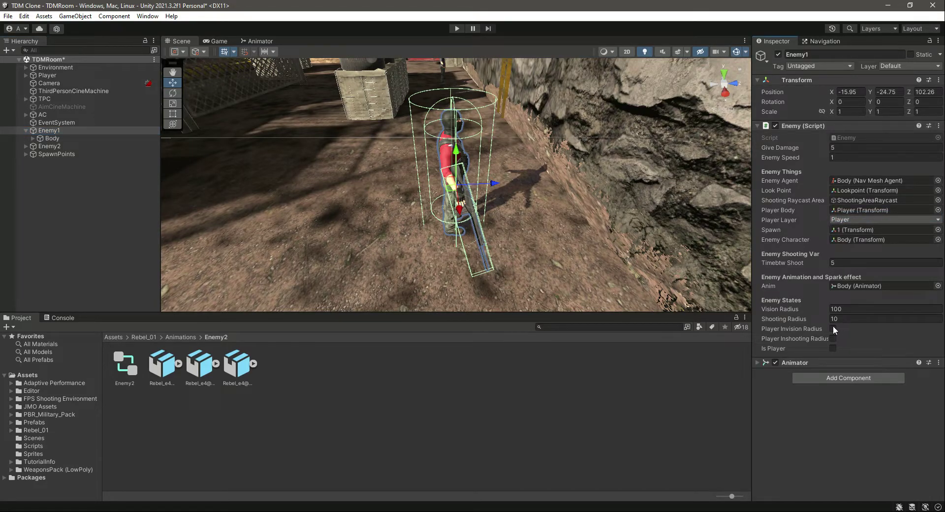
drag(795, 362, 873, 285)
key(ctrl+s)
- Copy Body's Nav Mesh Agent onto the parent Enemy1 as a new component, assign it as Enemy Agent and save the scene
click(52, 138)
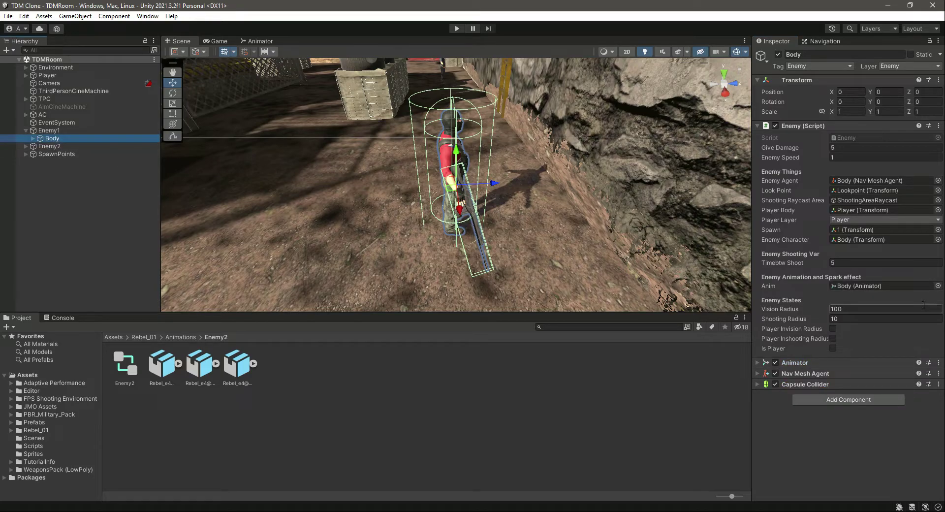
click(939, 374)
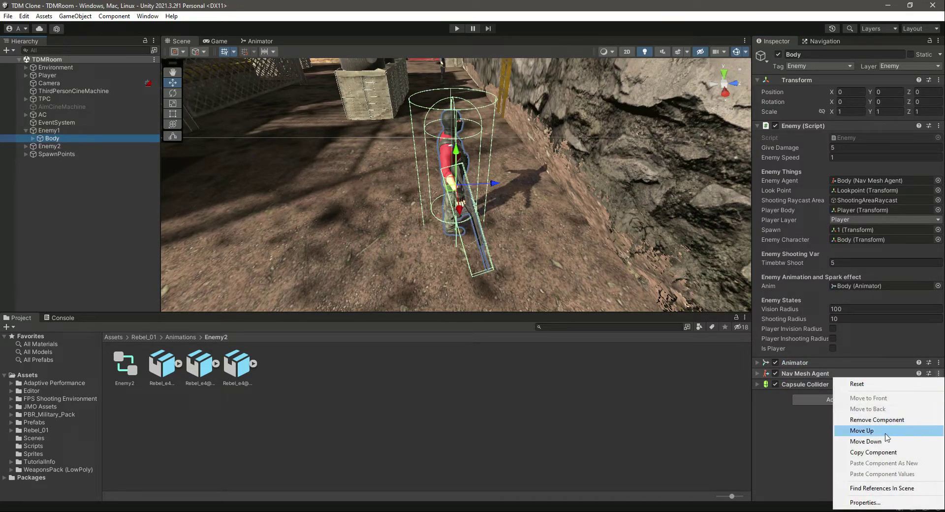
click(856, 453)
click(65, 131)
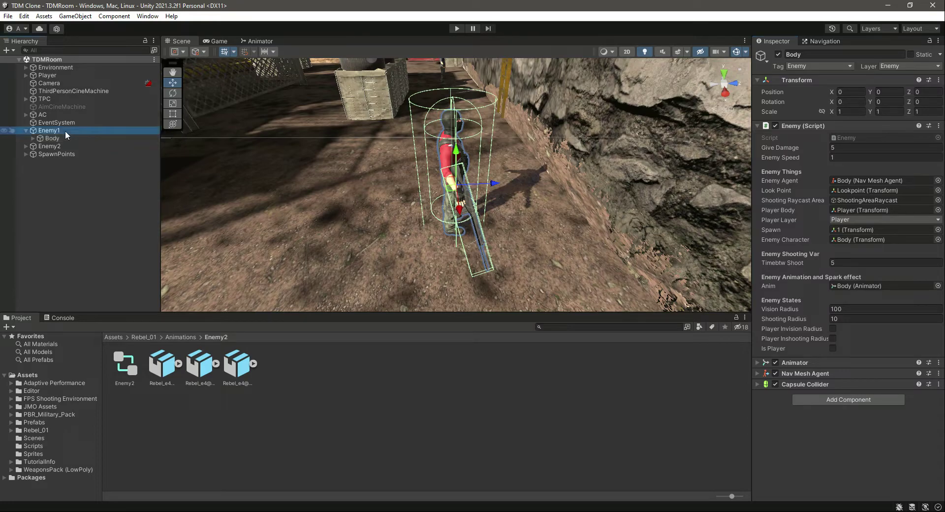
click(938, 366)
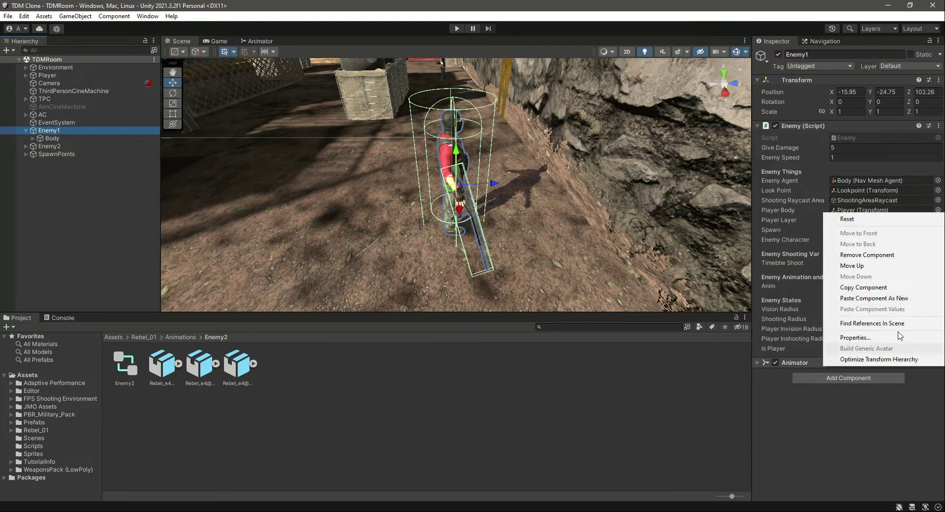
click(865, 292)
drag(810, 374, 883, 182)
key(ctrl+s)
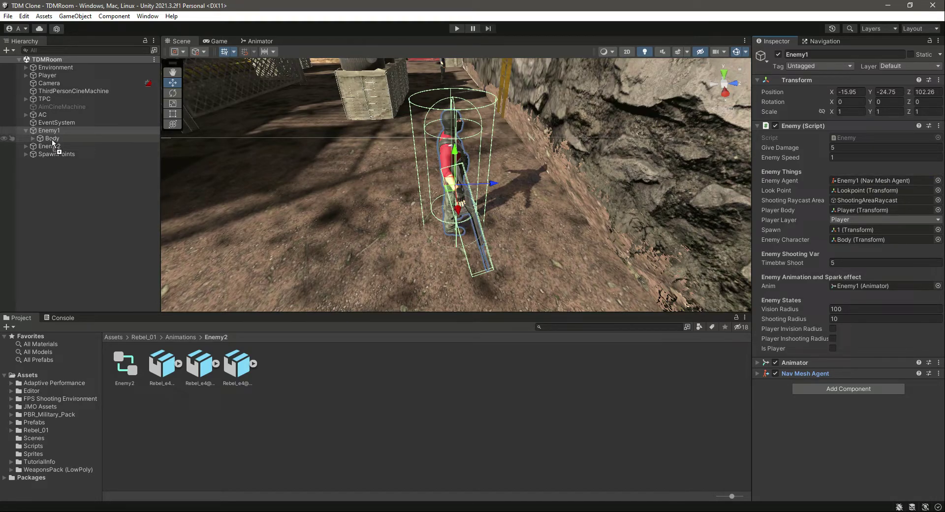
- Copy the Capsule Collider from Body and paste it as new onto the parent Enemy1
drag(53, 143, 52, 139)
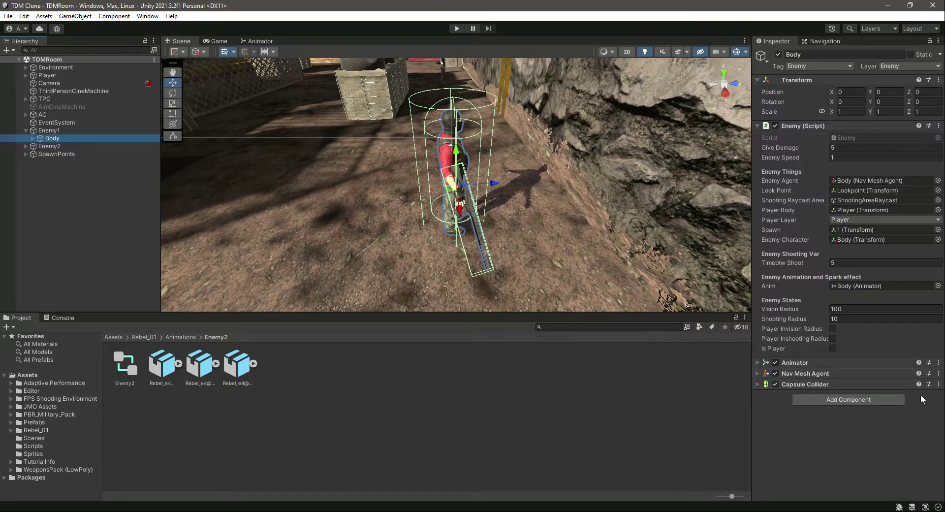
click(937, 385)
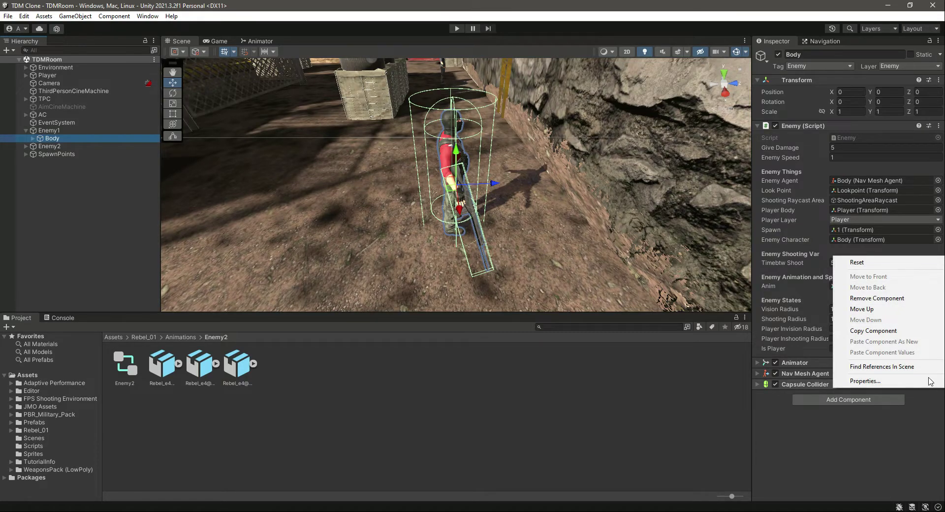
click(871, 332)
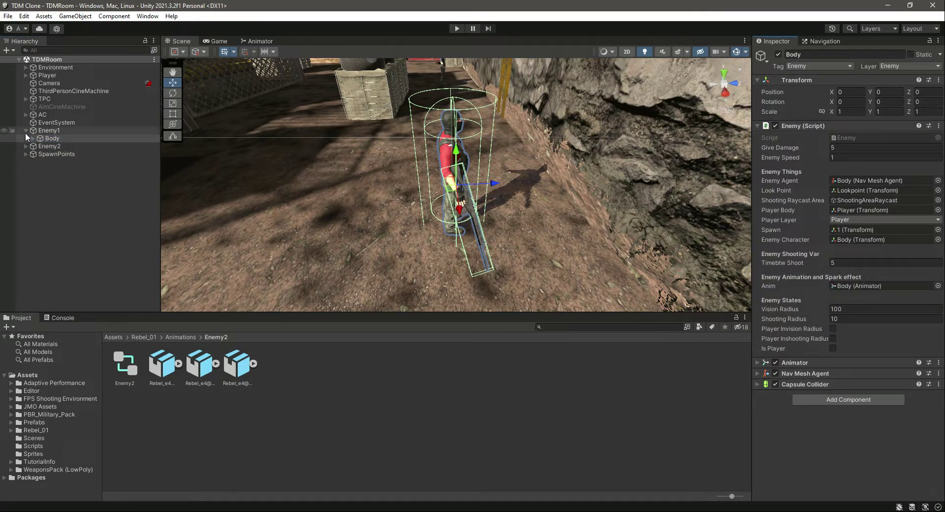
click(50, 131)
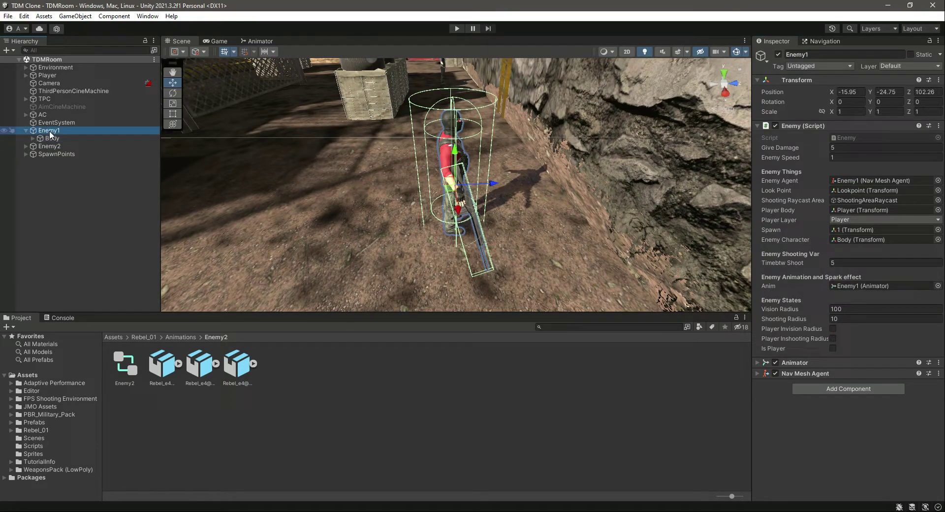
click(939, 373)
click(898, 463)
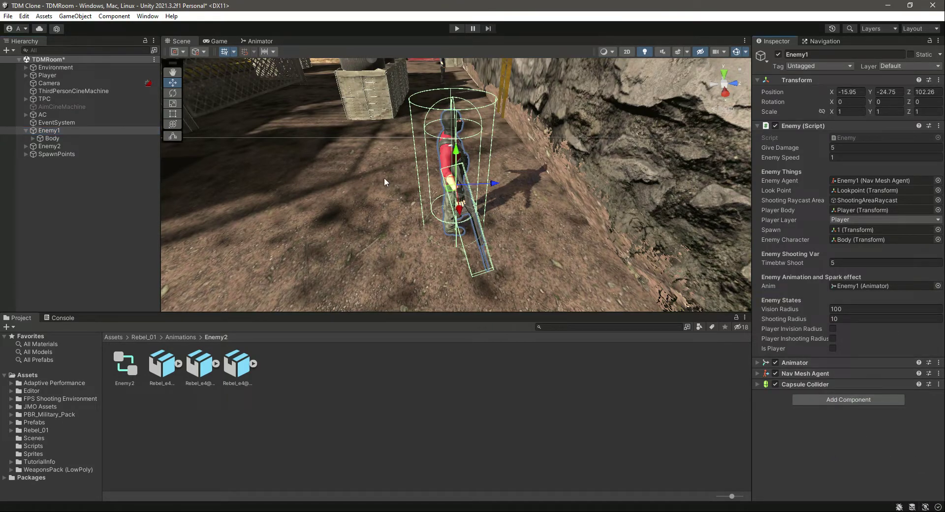
- Remove the Enemy script, Animator, Nav Mesh Agent and Capsule Collider components from Body
click(52, 139)
click(939, 126)
click(934, 172)
click(939, 126)
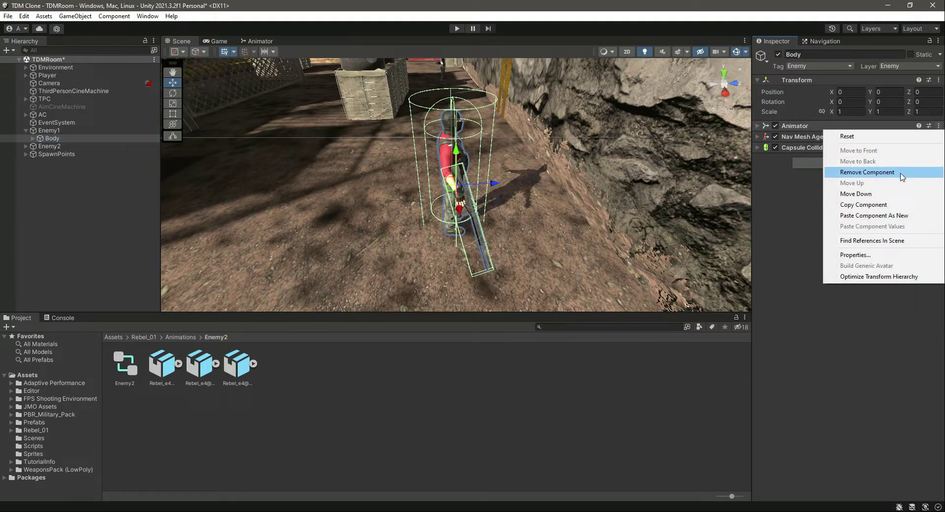
click(866, 172)
click(939, 126)
click(886, 172)
click(939, 126)
click(882, 172)
- View Enemy1 from the front and compare the components on the parent with those on its Body child
alt+drag(527, 166, 306, 182)
click(60, 130)
click(25, 129)
click(46, 153)
click(48, 134)
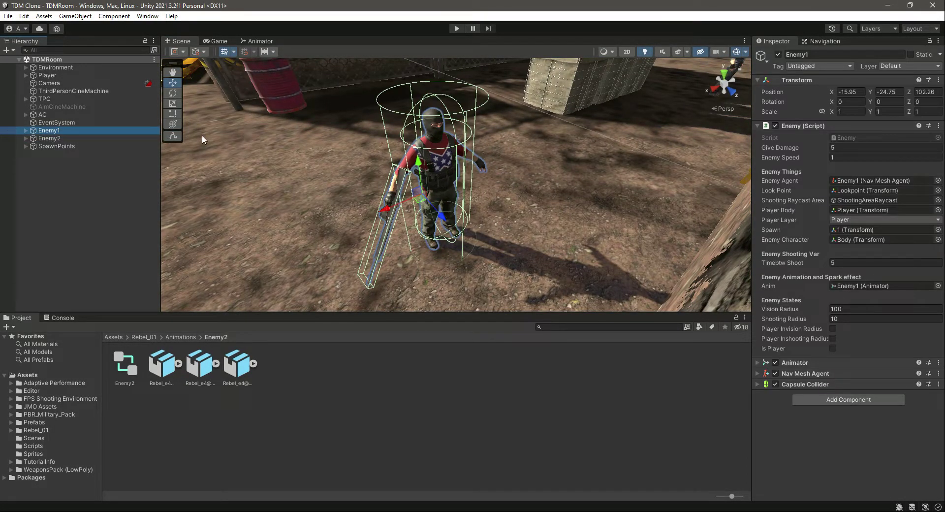
click(25, 130)
click(52, 138)
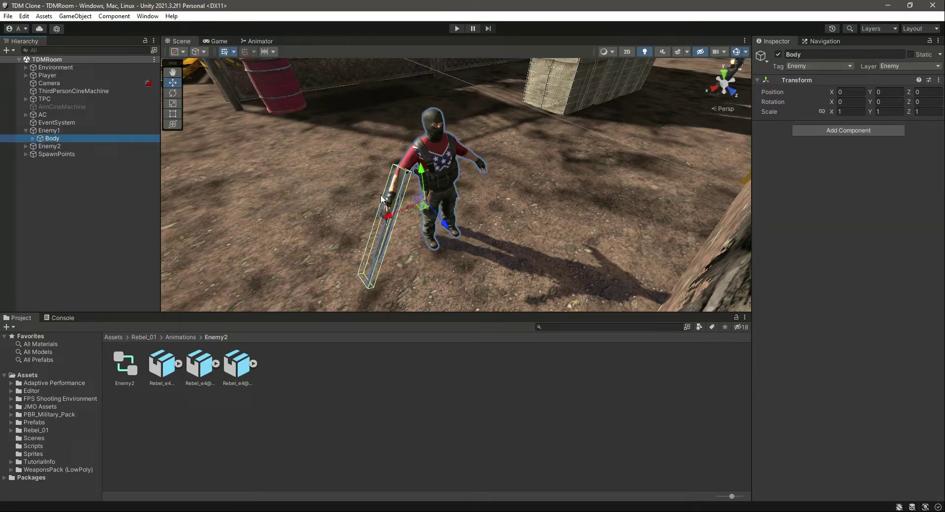
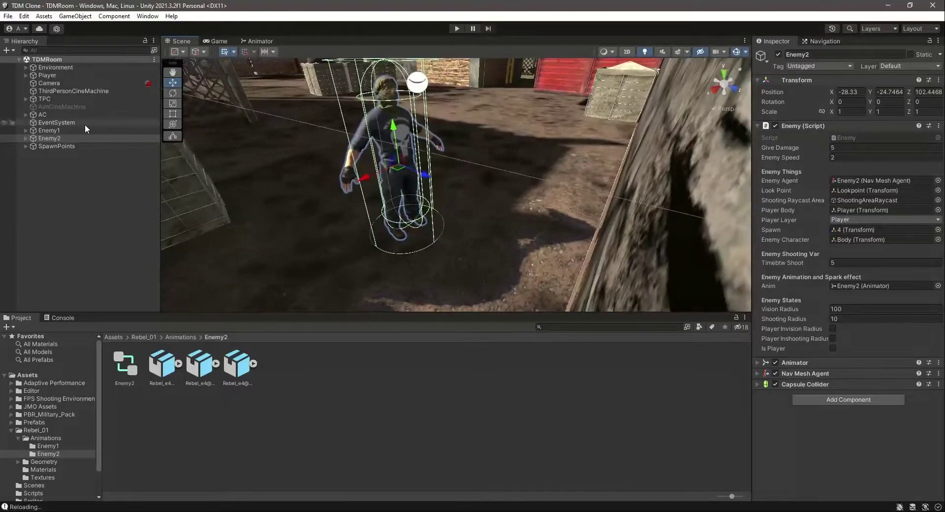
- Delete Enemy2 from the TDMRoom scene and save the scene
click(48, 139)
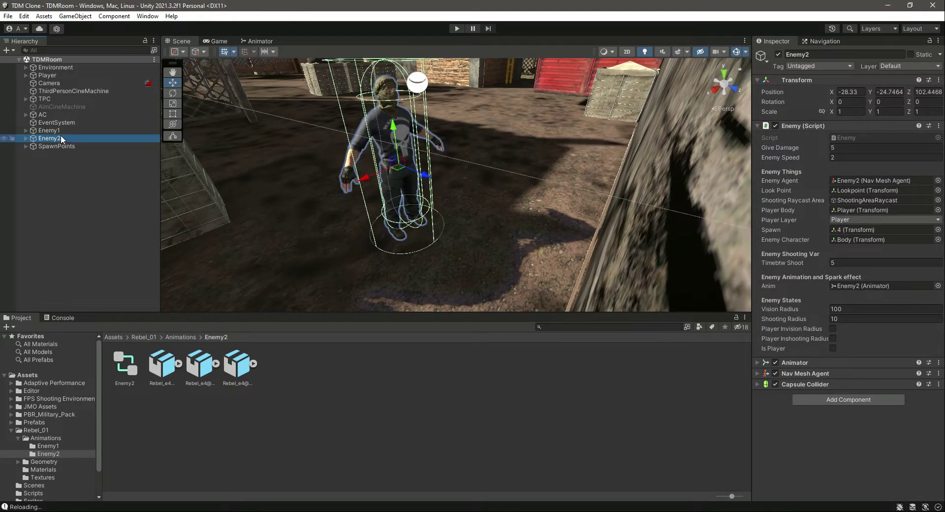
key(Delete)
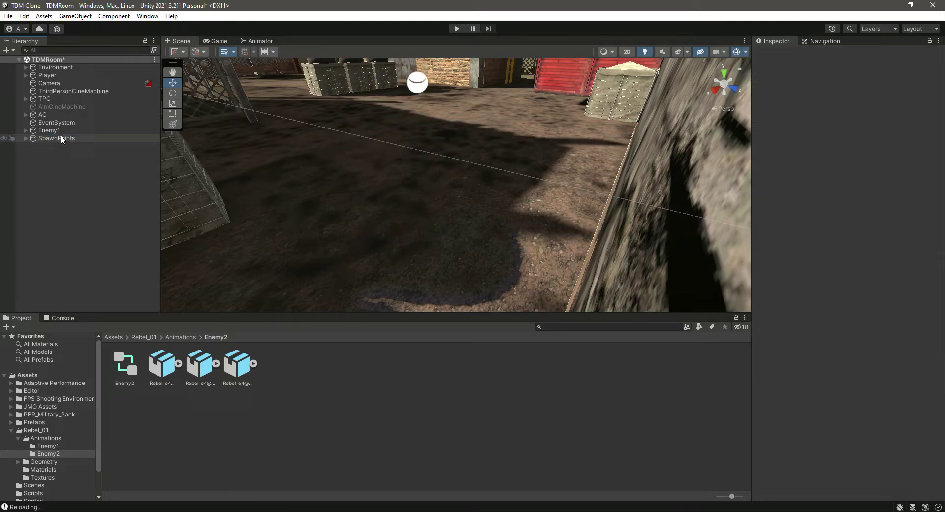
key(ctrl+s)
- Duplicate Enemy1 and move the copy along the X axis to a position of about -28.2
click(55, 132)
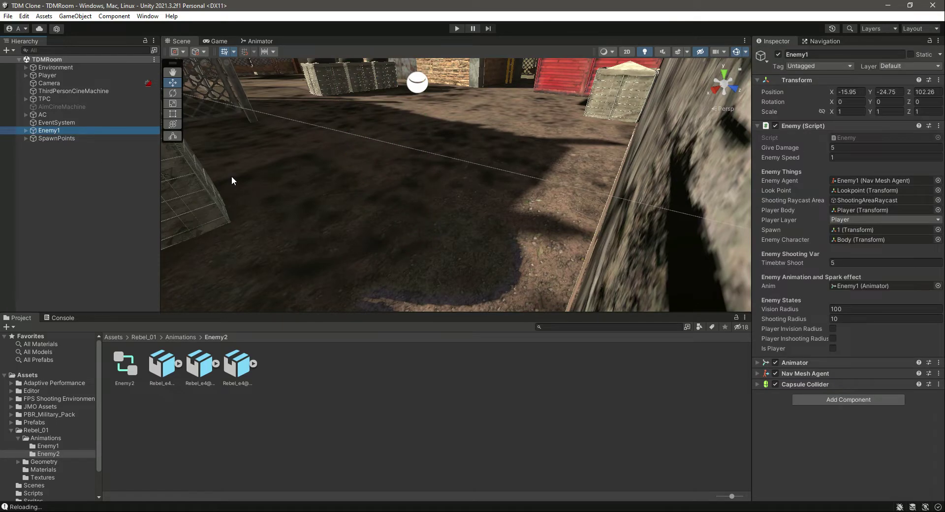
right_drag(232, 176, 148, 208)
key(ctrl+d)
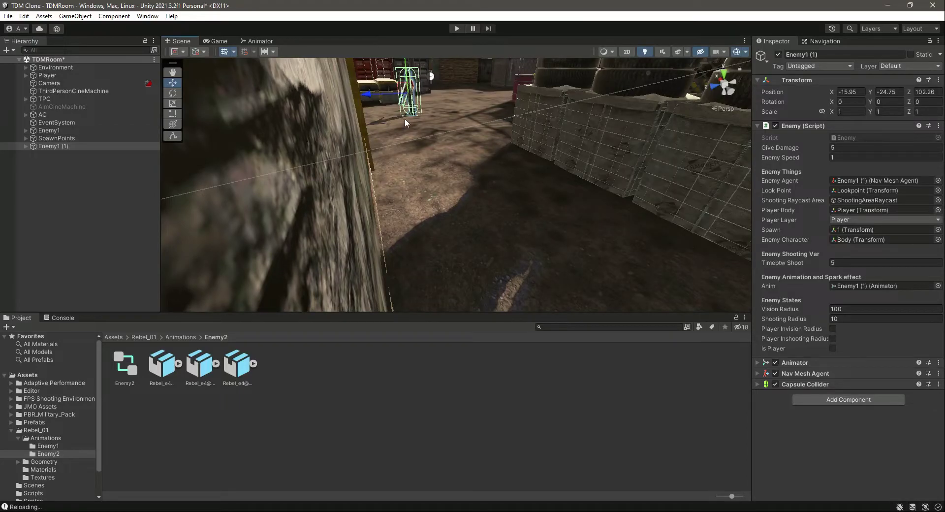
right_drag(394, 146, 525, 204)
right_drag(510, 234, 535, 246)
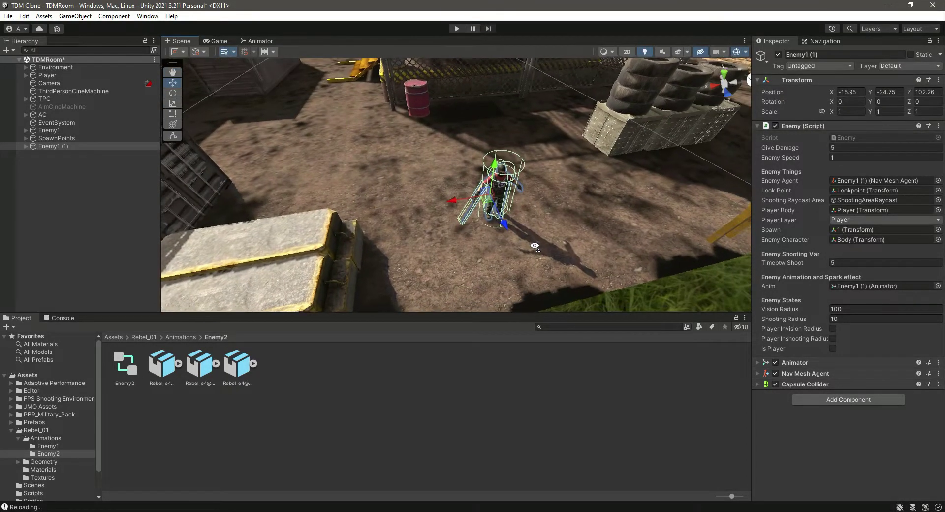
scroll(535, 247, up, 4)
scroll(535, 247, up, 1)
drag(480, 209, 613, 185)
right_drag(401, 274, 496, 229)
drag(480, 215, 563, 158)
- Rename the duplicated enemy as Enemy2
click(806, 55)
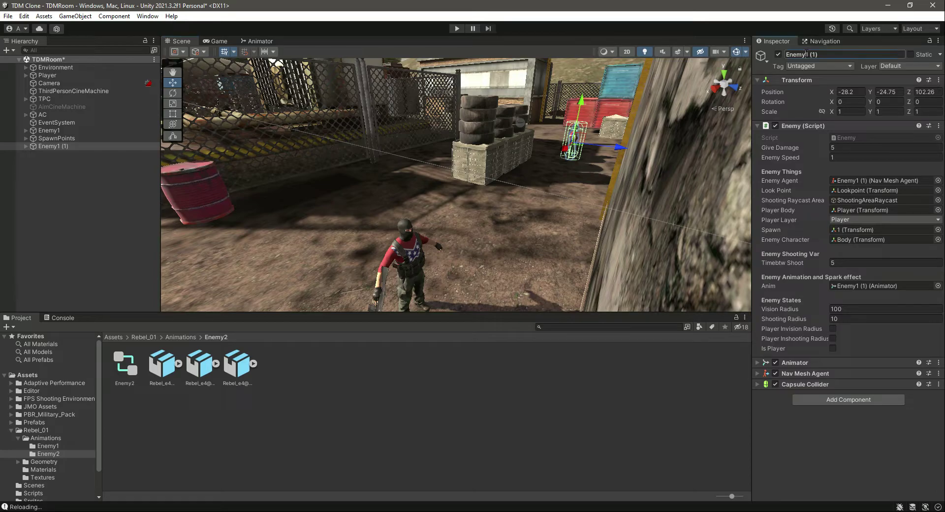
key(Return)
scroll(619, 156, up, 5)
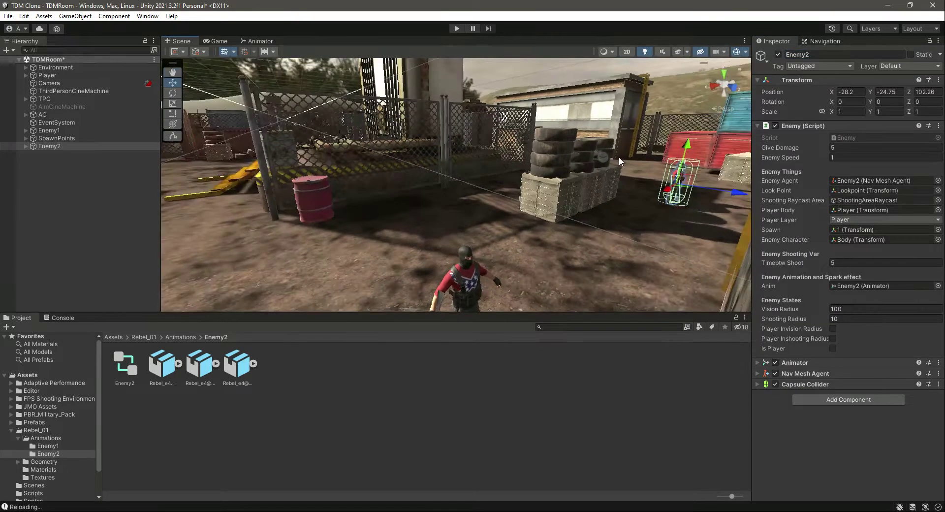
right_drag(615, 155, 236, 197)
scroll(451, 200, down, 4)
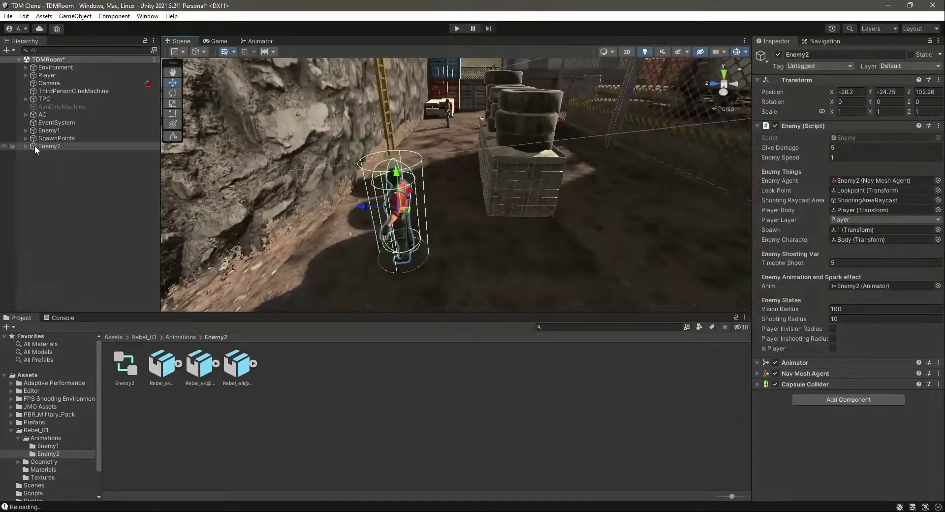
- Assign spawn point 4 as the Spawn of Enemy2's script and reorder Enemy2 directly below Enemy1 in the hierarchy
click(25, 138)
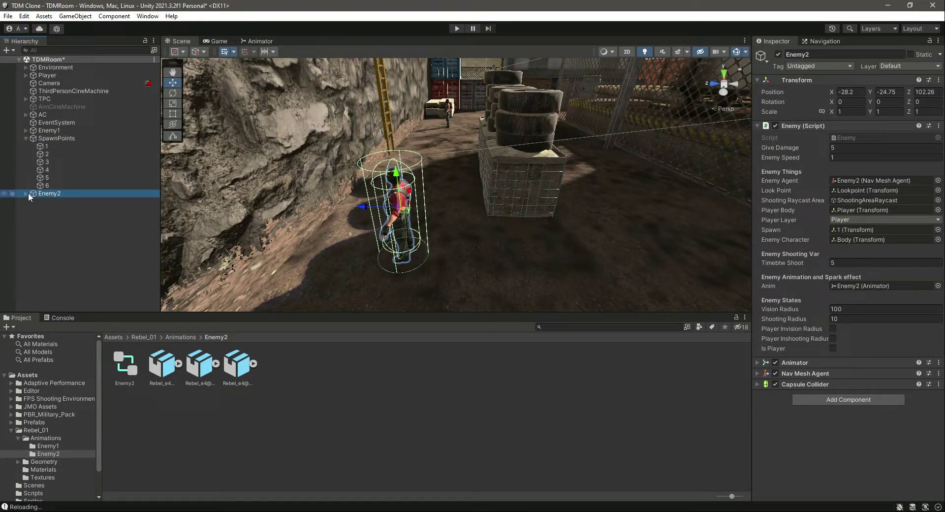
drag(52, 169, 866, 235)
key(ctrl+s)
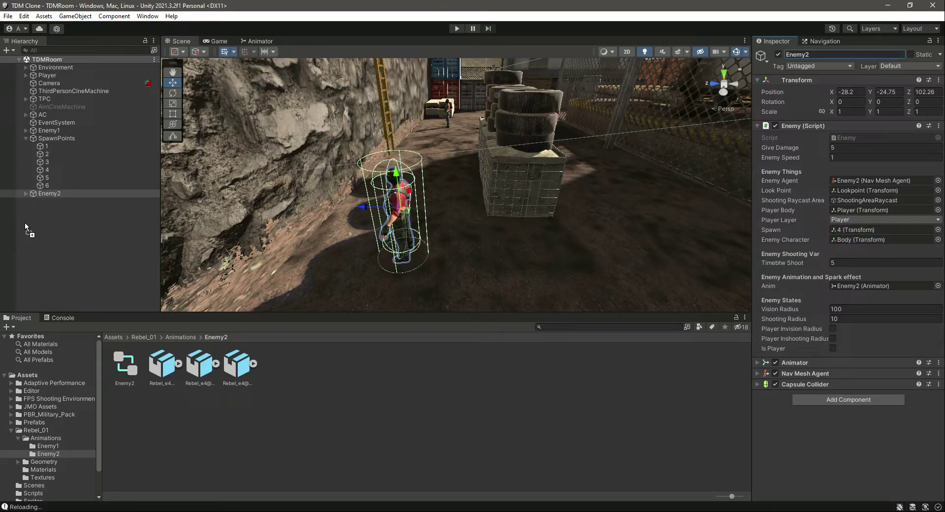
click(25, 138)
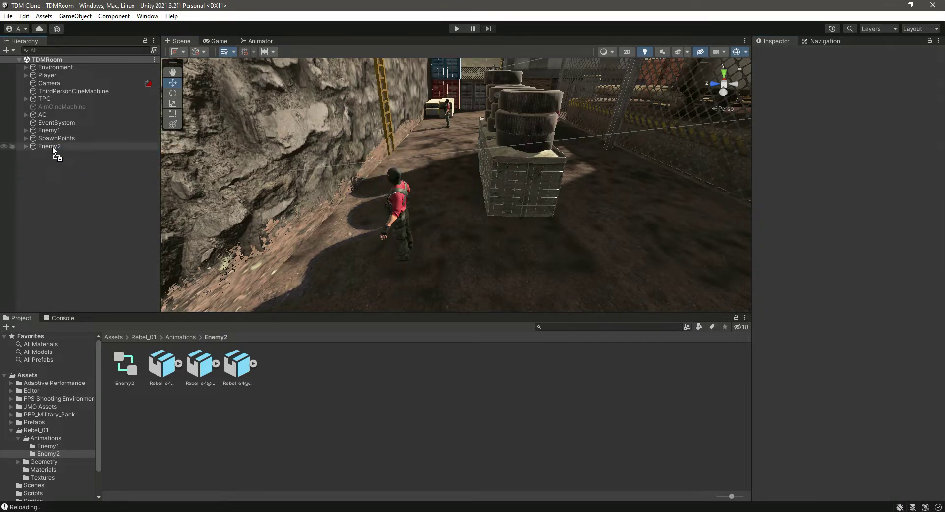
drag(64, 137, 61, 135)
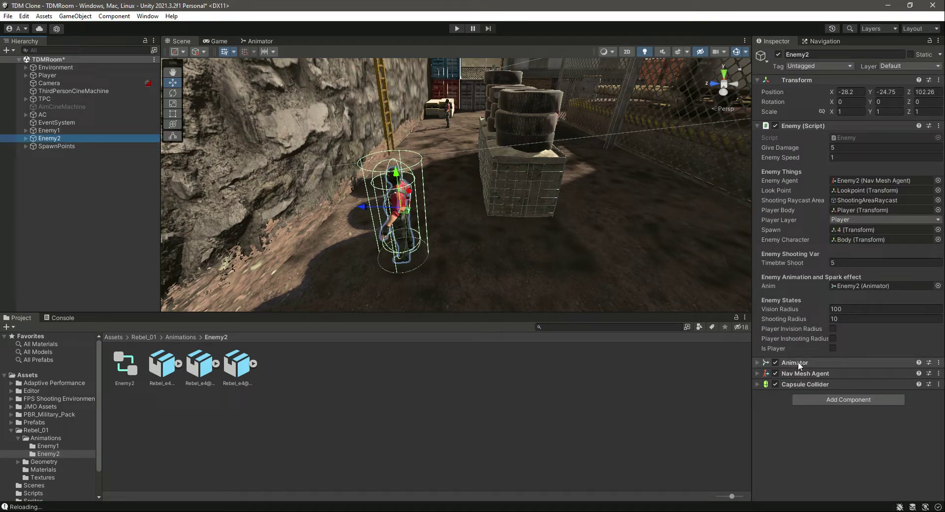
- Link Enemy2's own Animator as the script's Anim reference and set the Animator's controller to Enemy2
drag(797, 363, 897, 290)
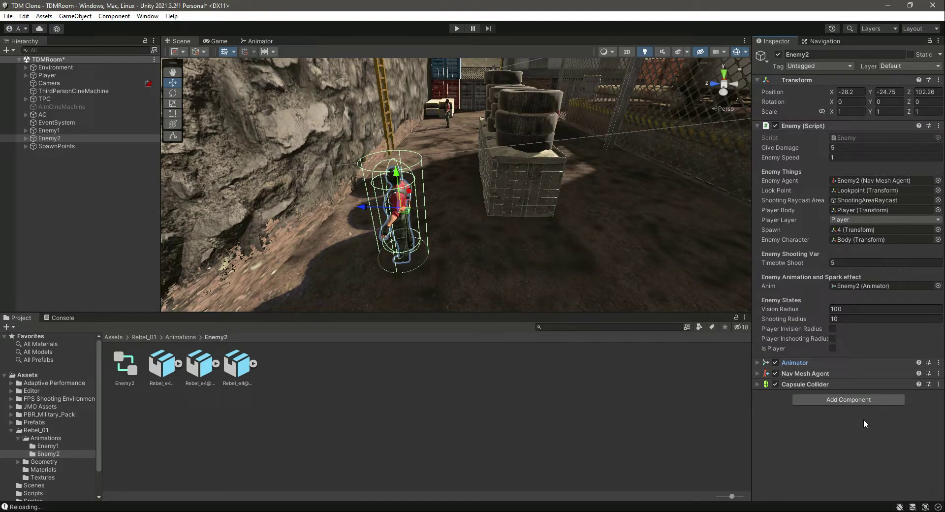
click(757, 362)
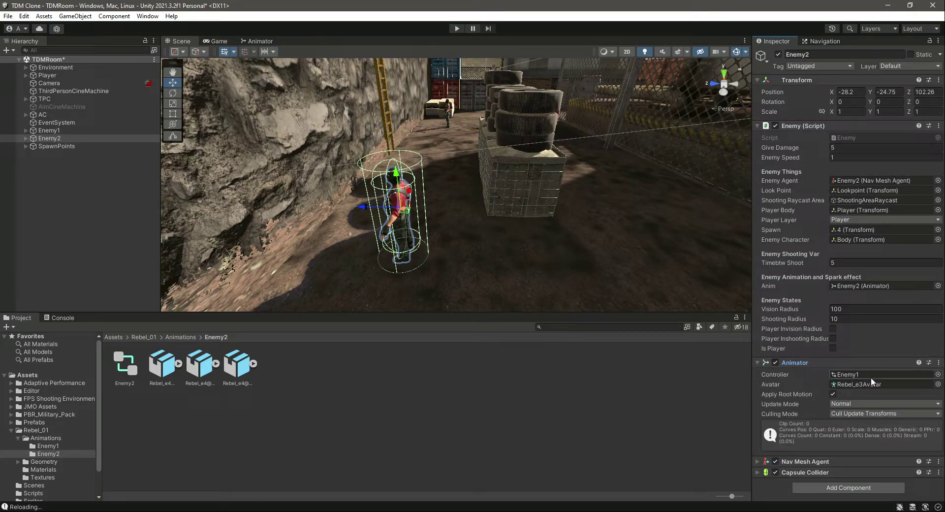
drag(126, 370, 877, 375)
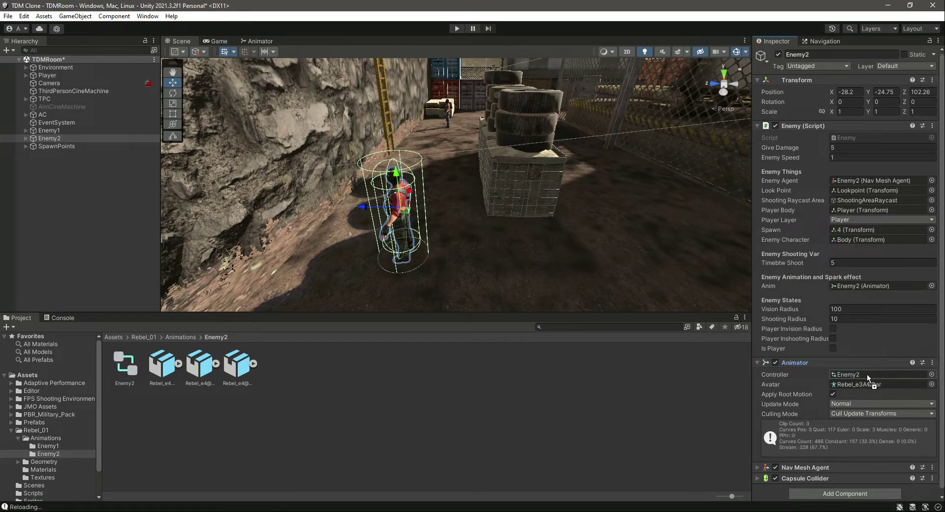
click(364, 422)
- Add the Rebel_c2 prefab from the Rebel_01 folder as a child of Enemy2, alongside its existing Body
click(49, 139)
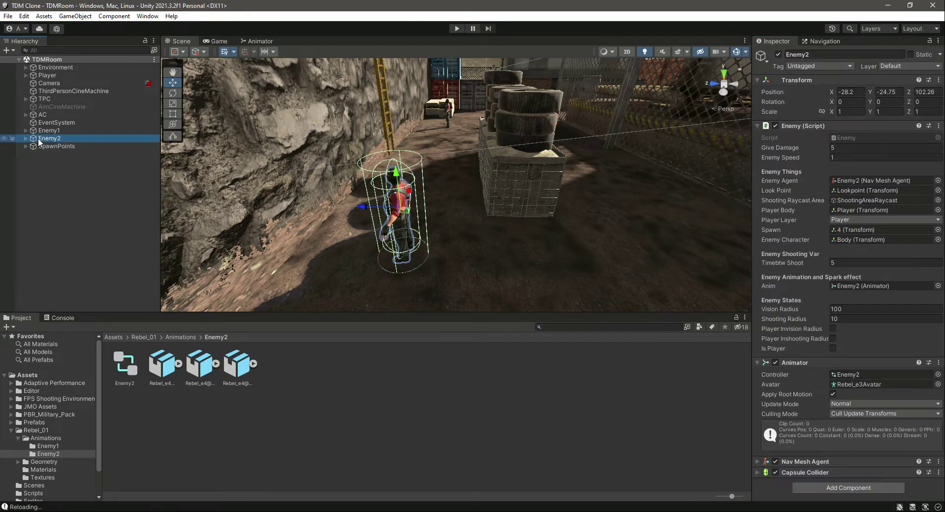
click(26, 138)
click(43, 146)
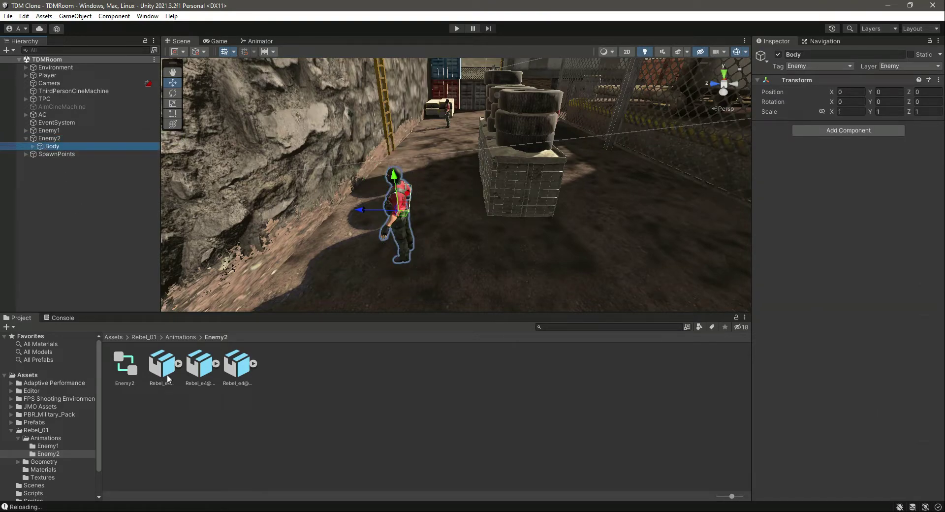
click(38, 430)
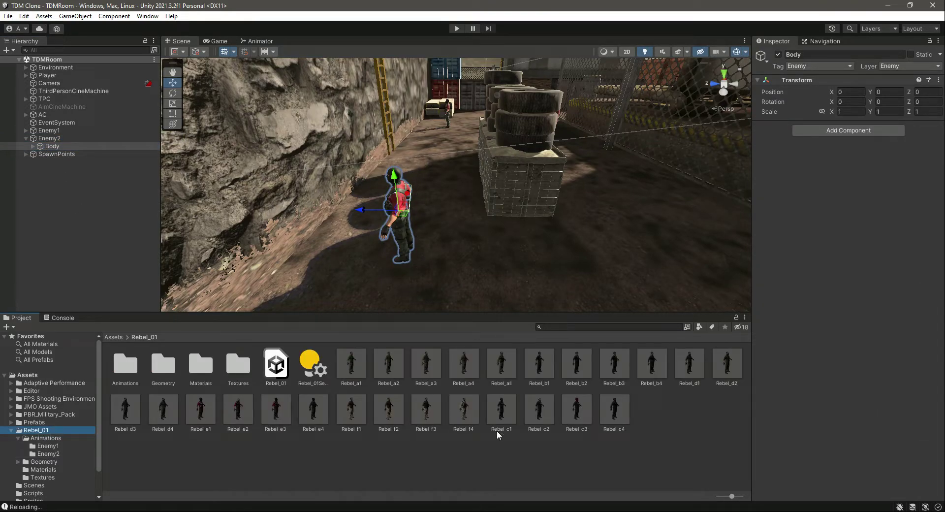
click(615, 413)
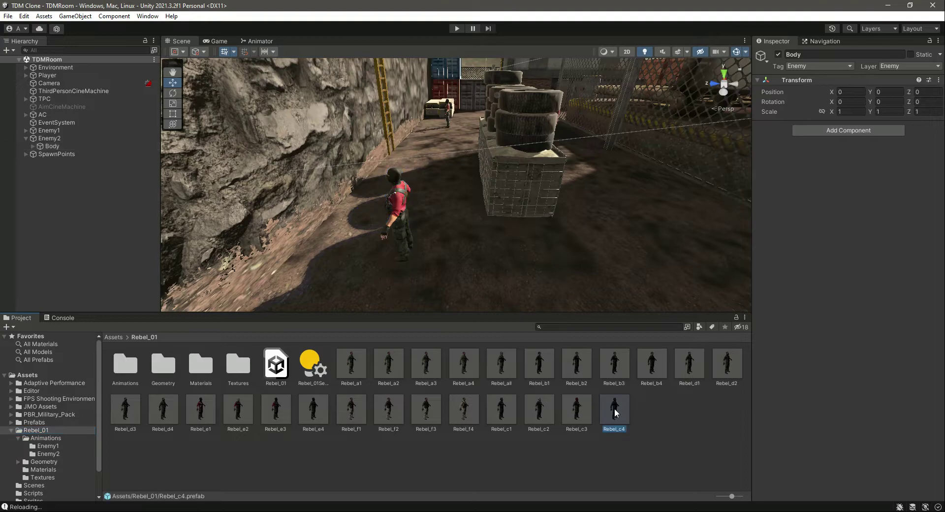
click(575, 414)
click(538, 418)
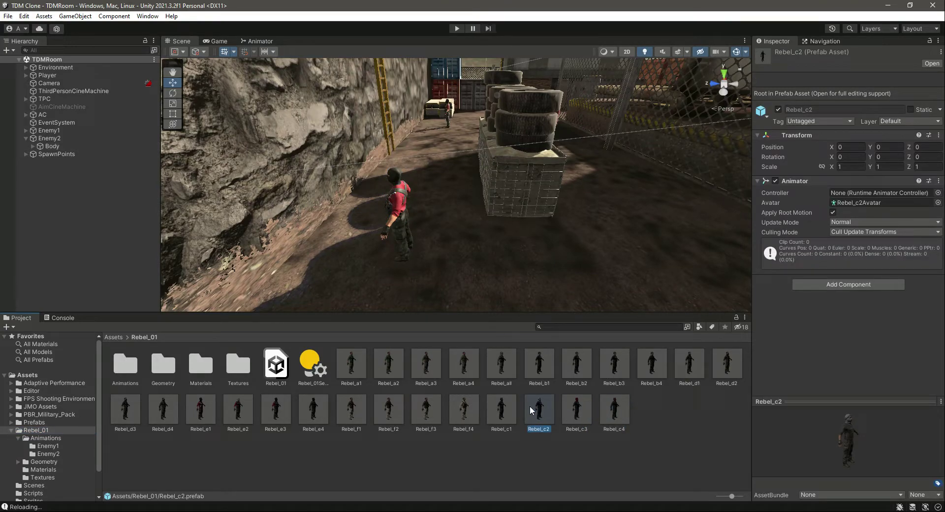
drag(526, 416, 76, 138)
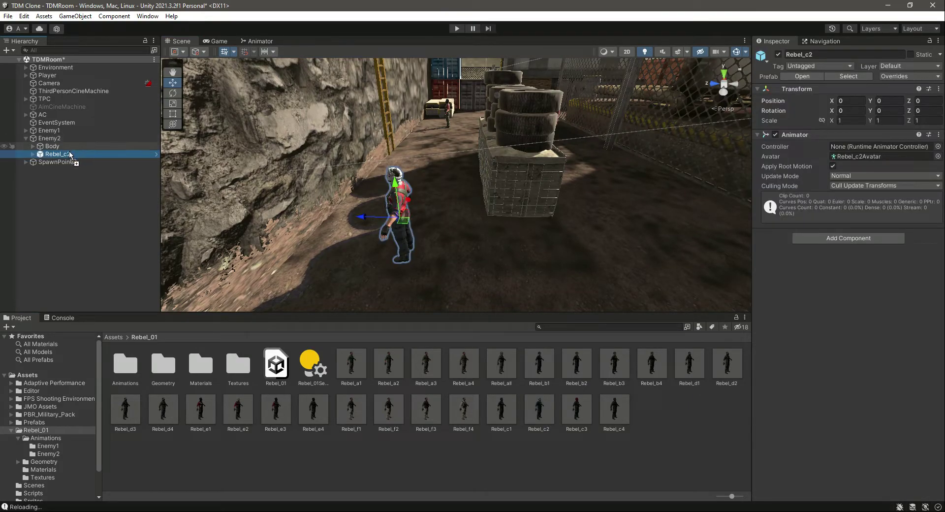
- Completely unpack the Rebel_c2 prefab instance under Enemy2
click(56, 146)
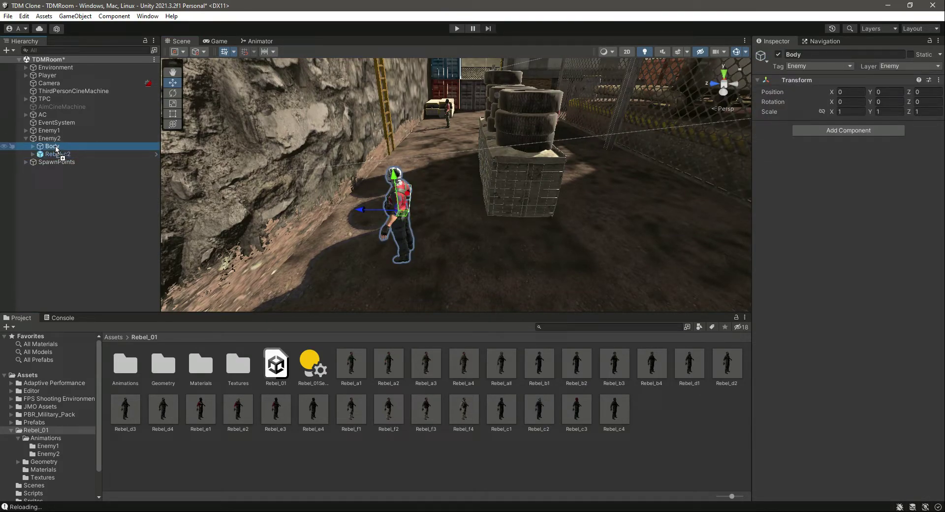
click(54, 154)
right_click(56, 154)
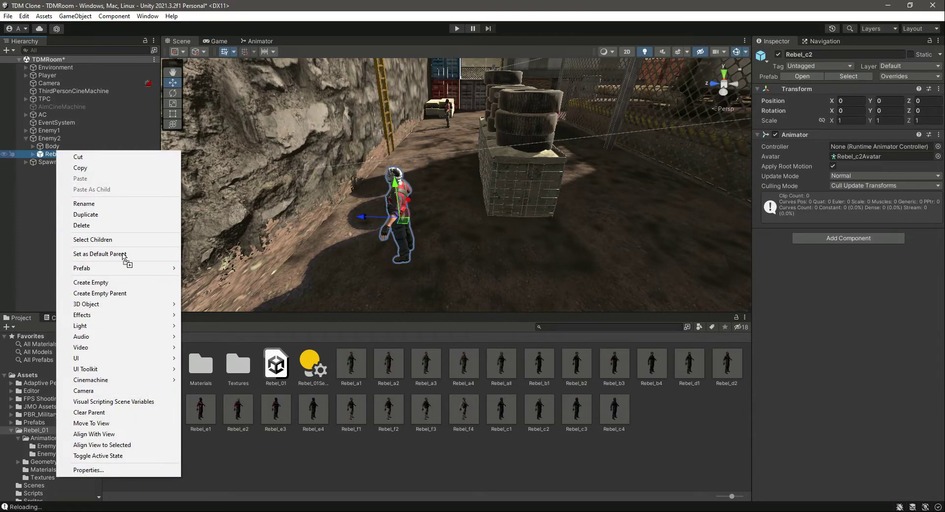
mouse_move(139, 272)
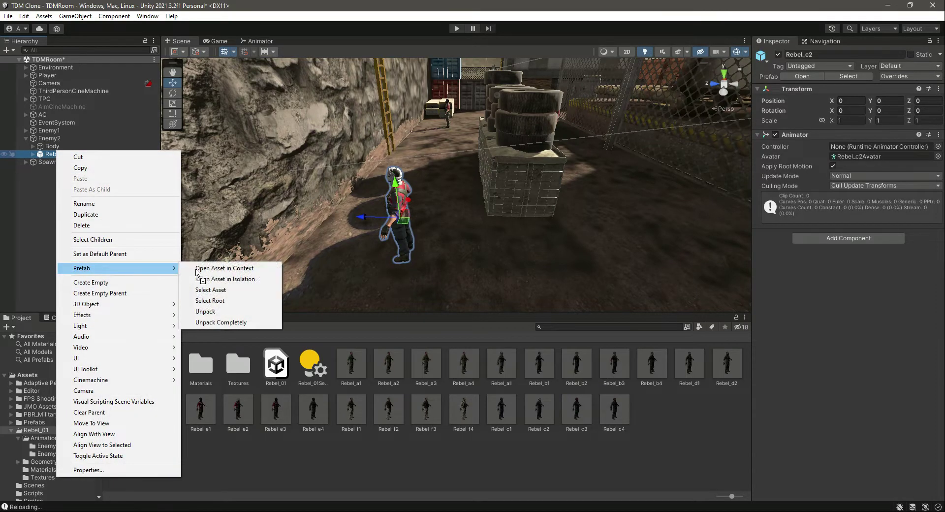
click(222, 323)
- Rename the unpacked Rebel_c2 object as Body, remove its Animator component, and save the scene
click(829, 56)
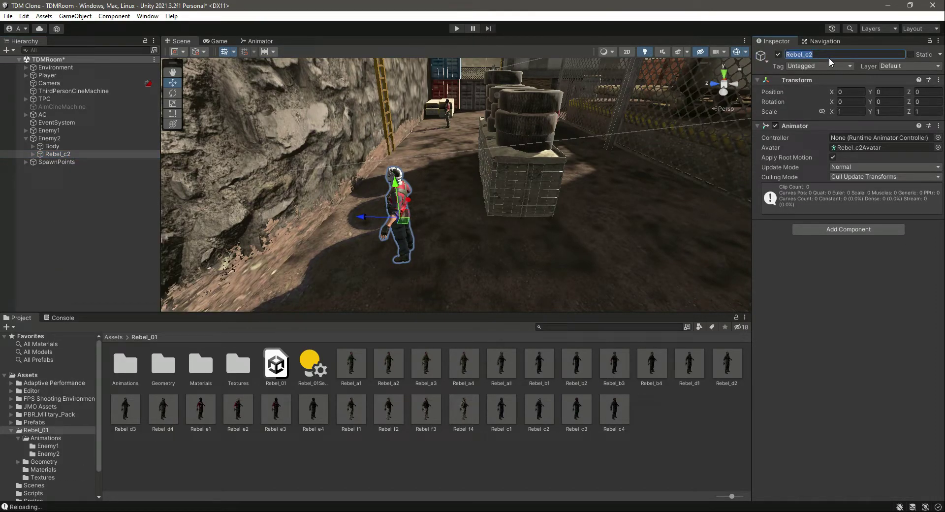
text(Bodyt)
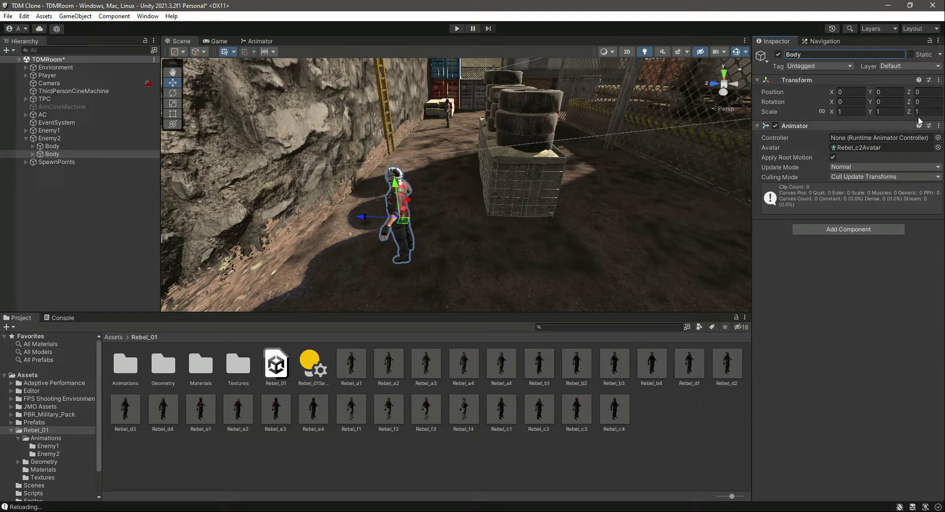
click(939, 126)
click(876, 178)
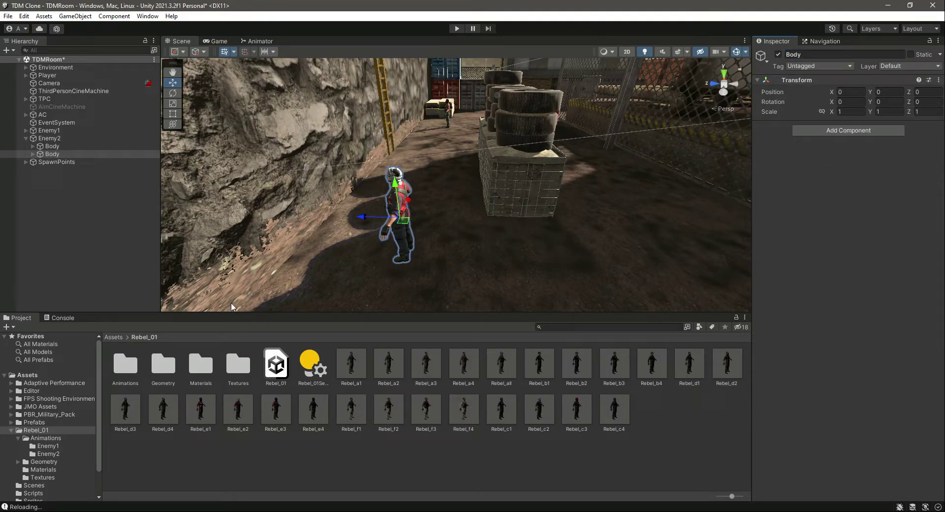
key(ctrl+s)
- Delete Enemy2's original Body child, keeping the new Rebel character, and save the scene
click(53, 146)
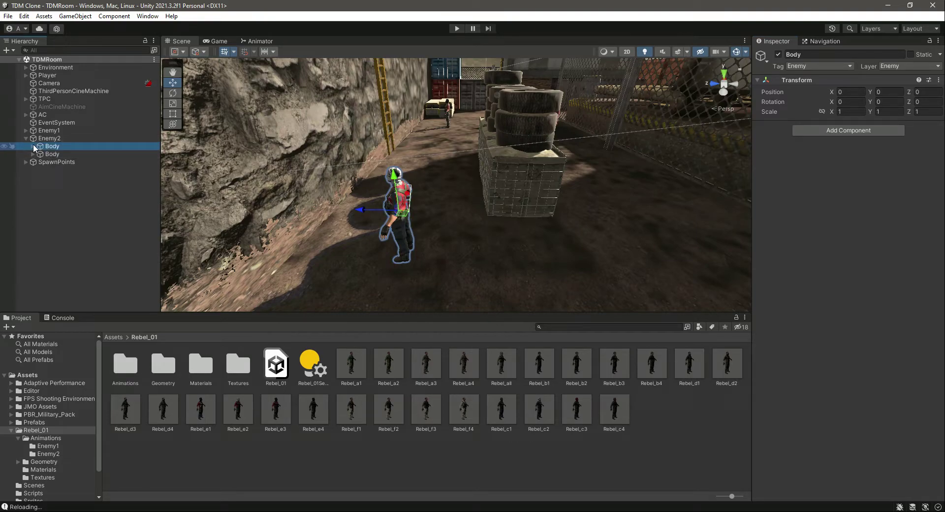
key(Delete)
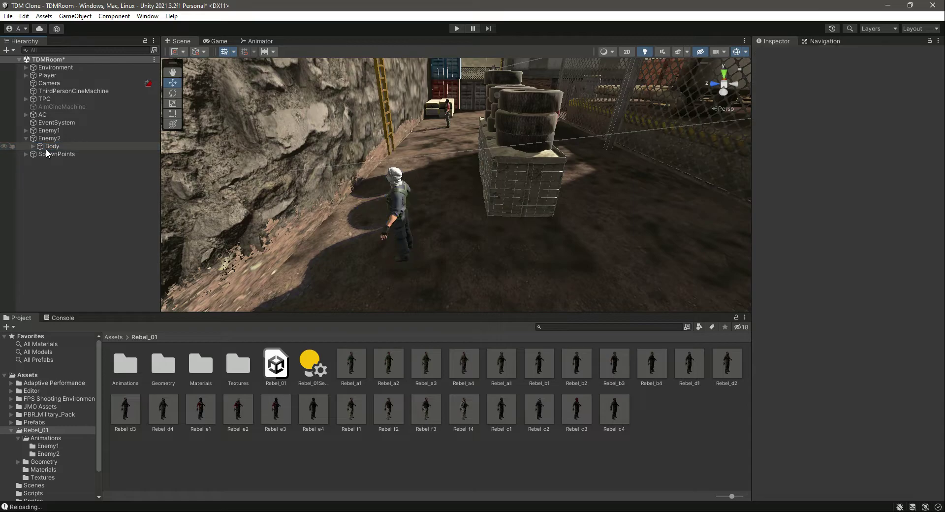
right_drag(400, 215, 215, 178)
scroll(457, 206, up, 5)
click(70, 145)
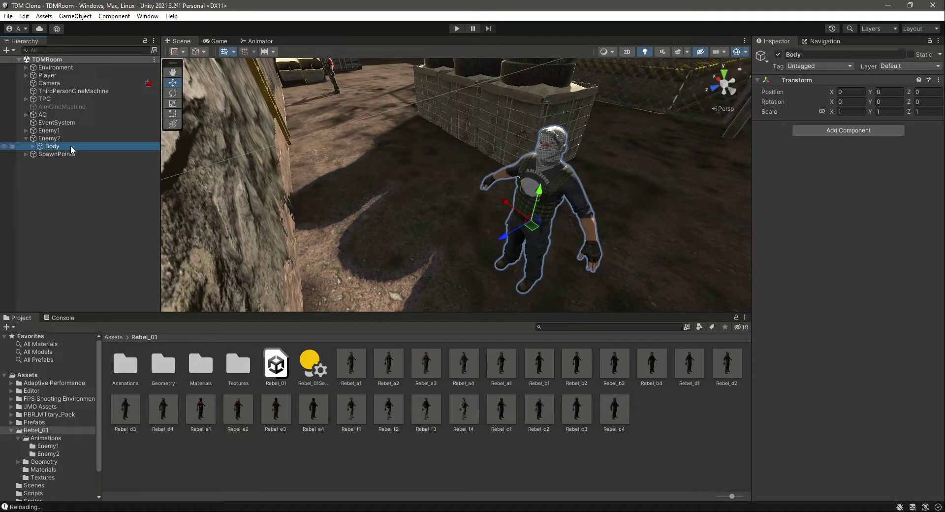
click(37, 139)
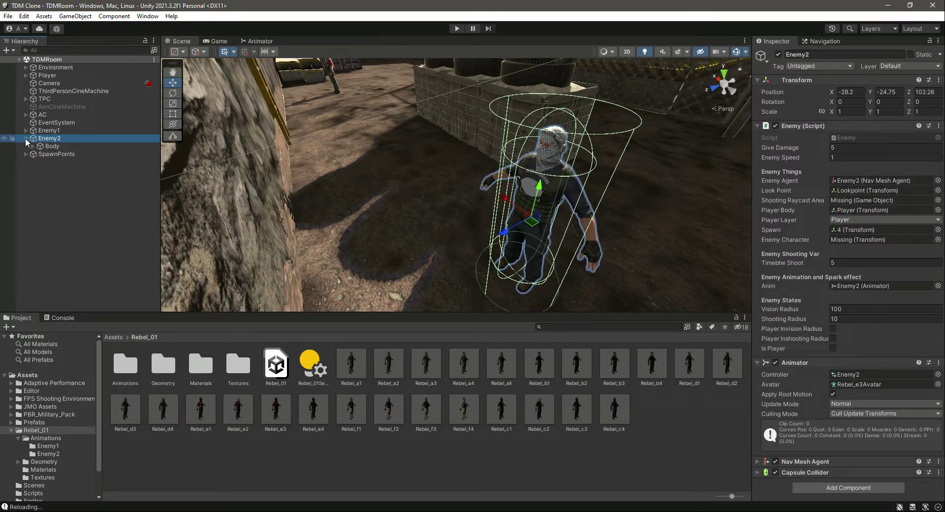
click(757, 364)
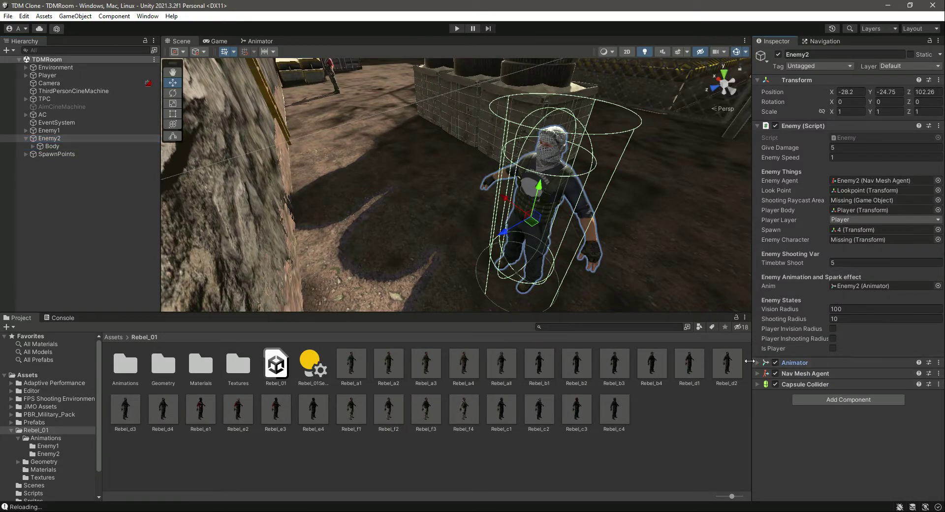
click(5, 163)
- Expand the bone hierarchy of Enemy2's Body down to RightHand and select its WeaponHolder
click(49, 146)
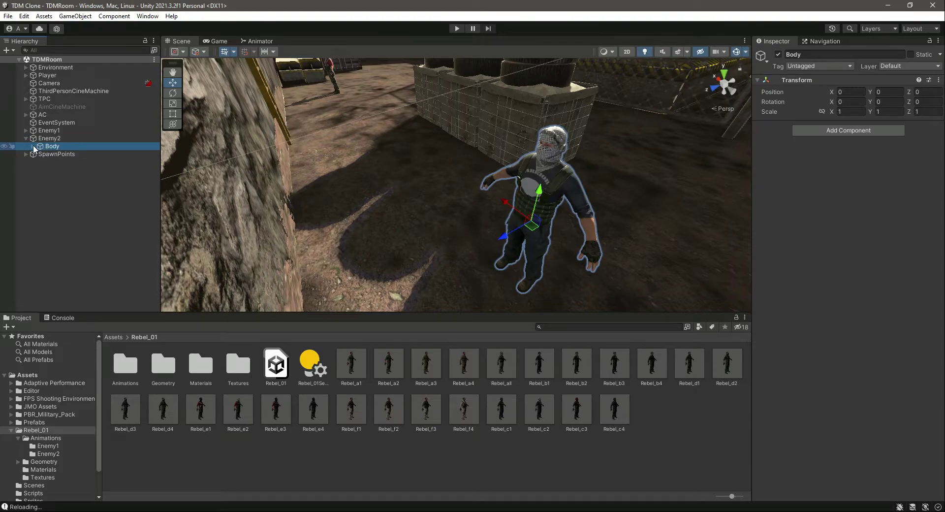
click(33, 147)
click(39, 202)
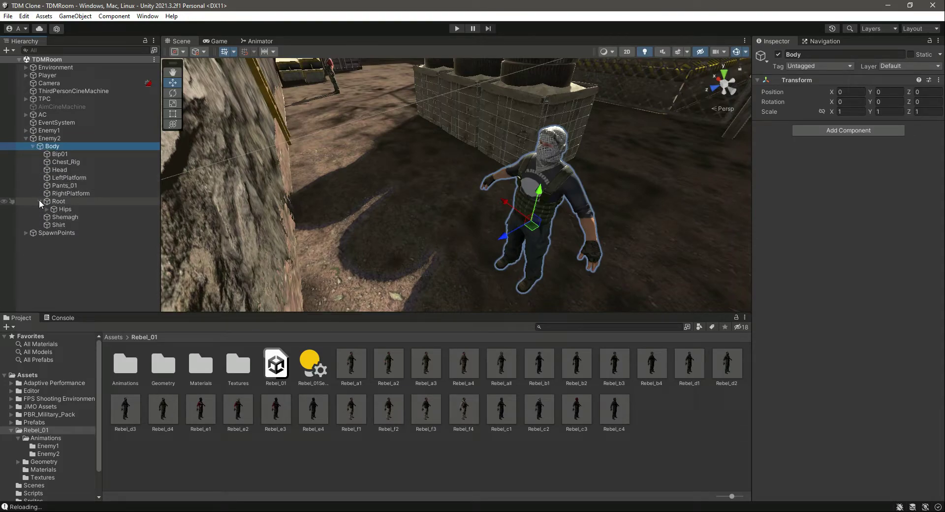
click(46, 209)
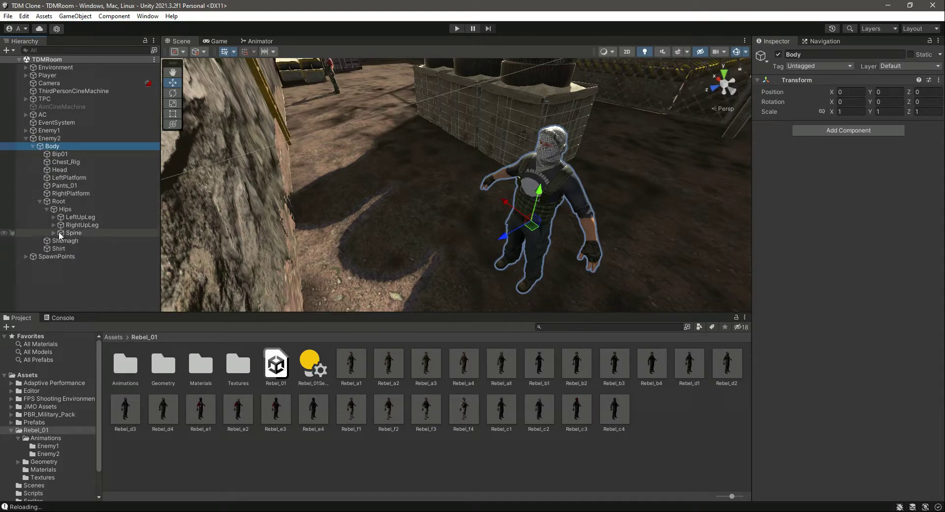
click(53, 233)
click(60, 241)
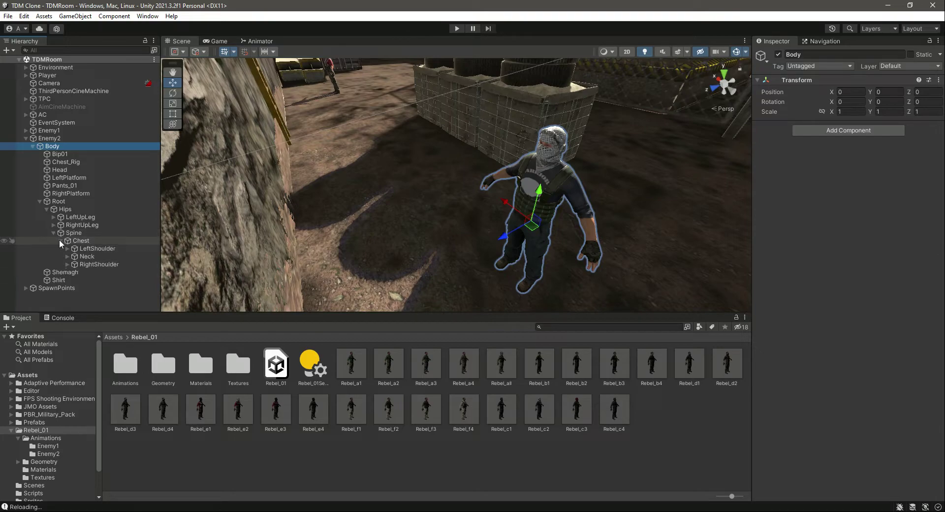
click(67, 264)
click(74, 272)
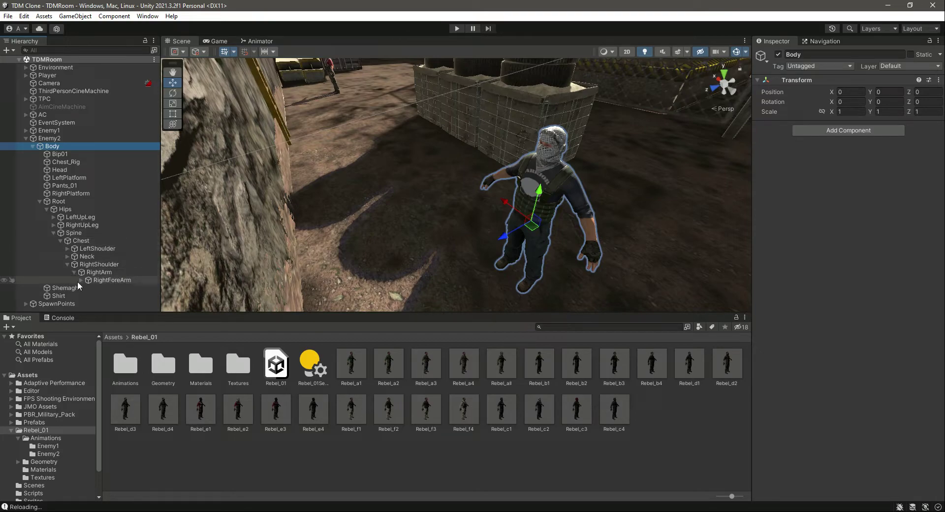
click(80, 280)
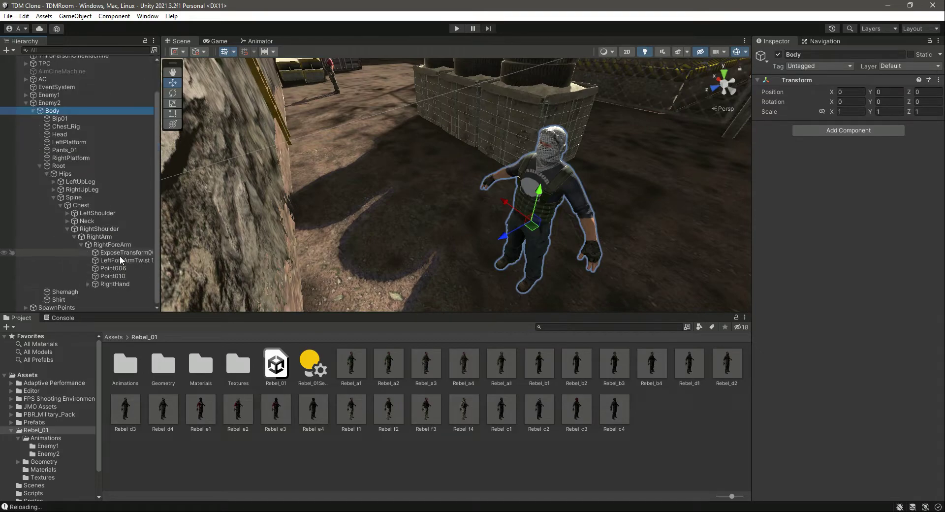
click(87, 284)
click(130, 283)
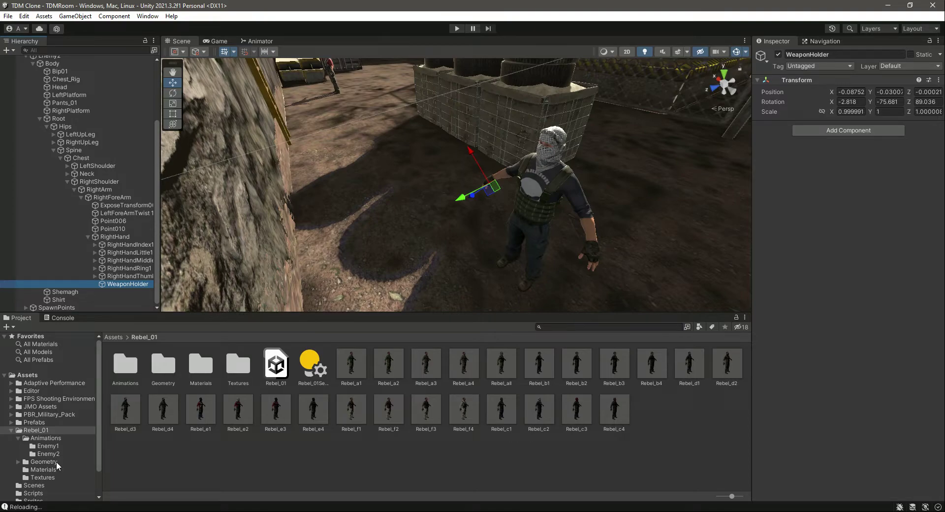
- Add the Chinese AssaultRifle prefab from the WeaponsPack (LowPoly) folder as a child of Enemy2's WeaponHolder
scroll(56, 462, down, 2)
click(57, 488)
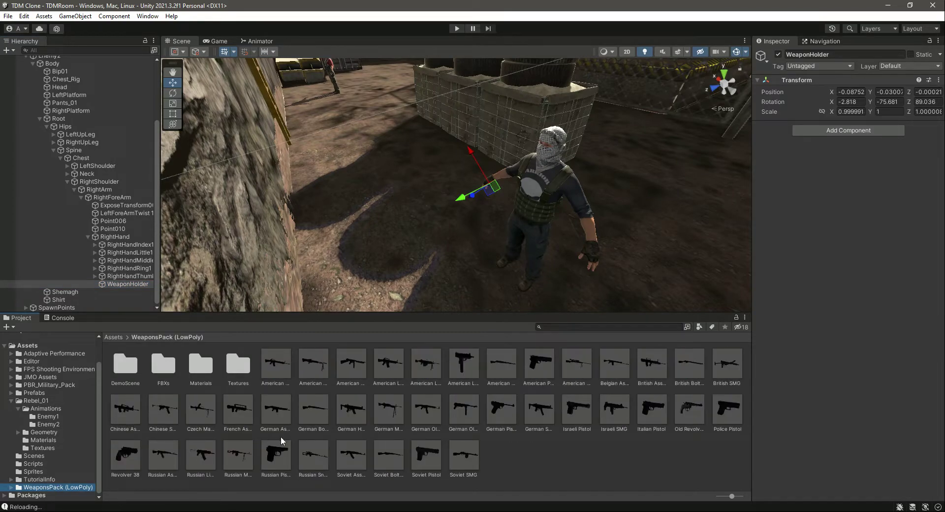
drag(125, 409, 126, 287)
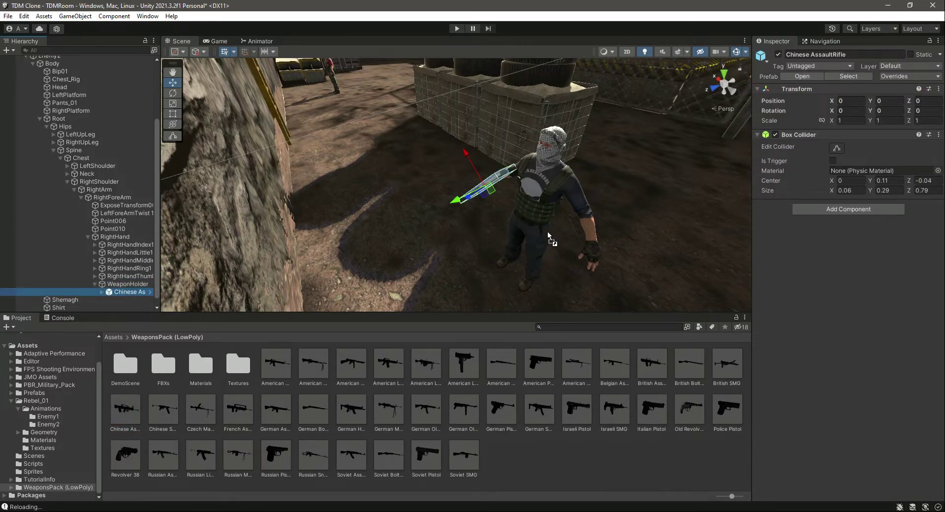
- Try shifting the rifle along Y to about -0.075 to meet the hand, and undo the move
right_drag(552, 239, 527, 219)
key(w)
key(s)
key(w)
key(s)
drag(571, 198, 561, 198)
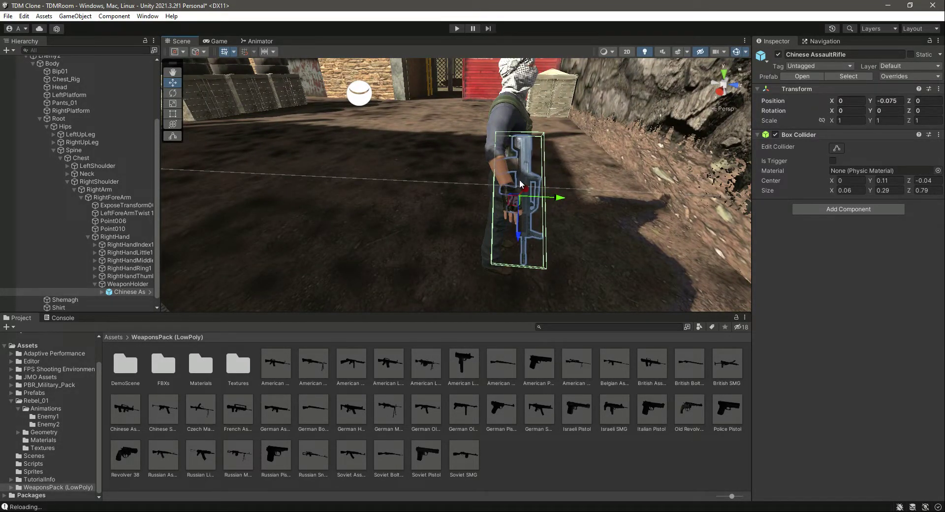
key(ctrl+z)
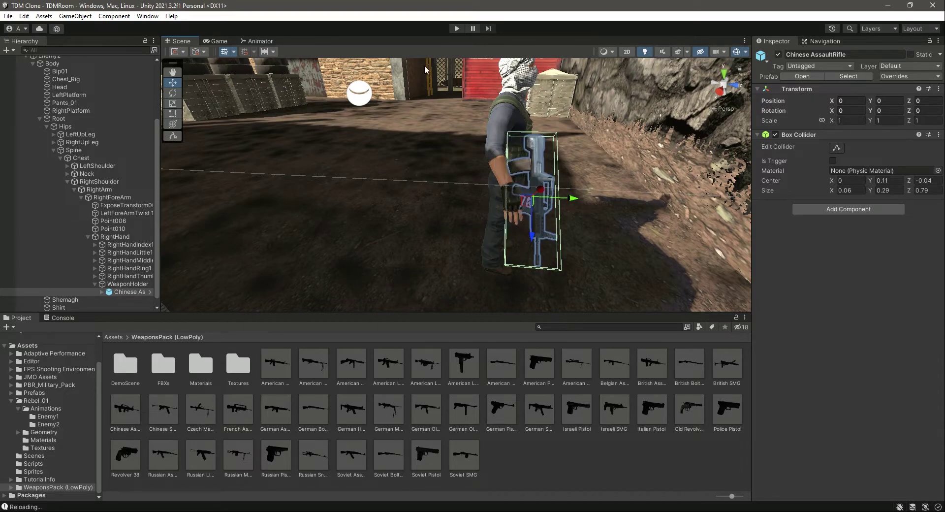
- Play-test the scene by running the player over to the enemies to check Enemy2's rifle, and stop play mode
click(457, 29)
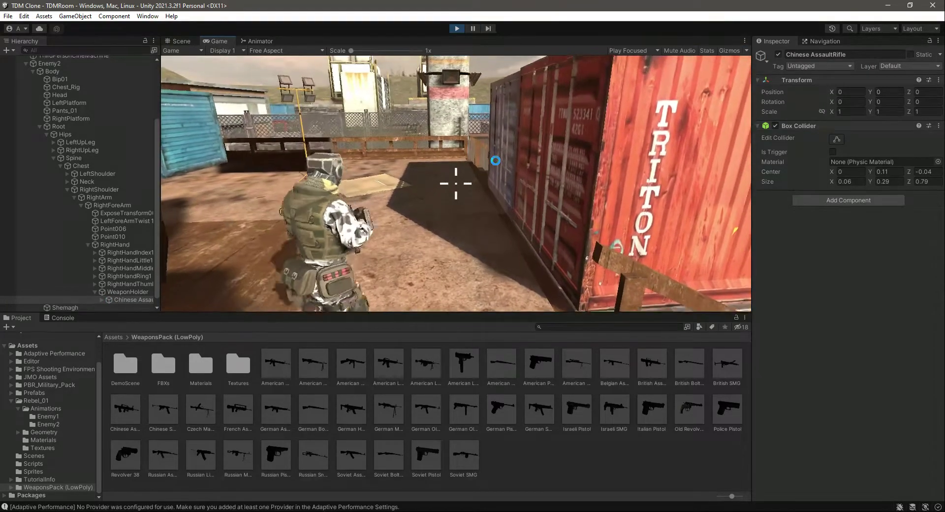
key(w)
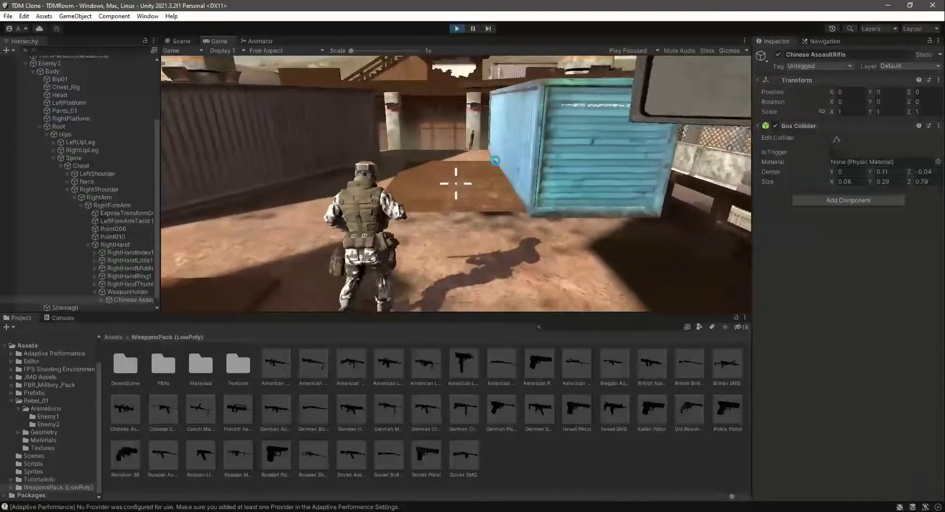
key(w)
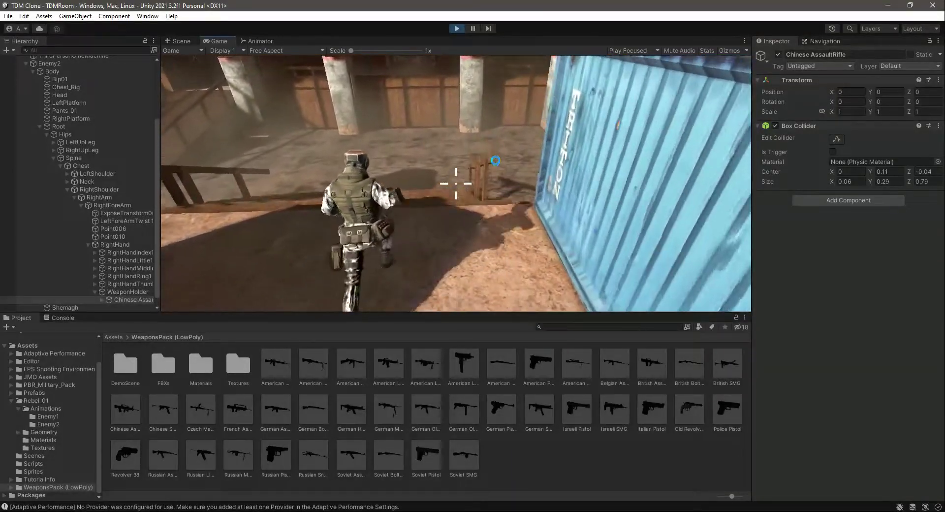
key(w)
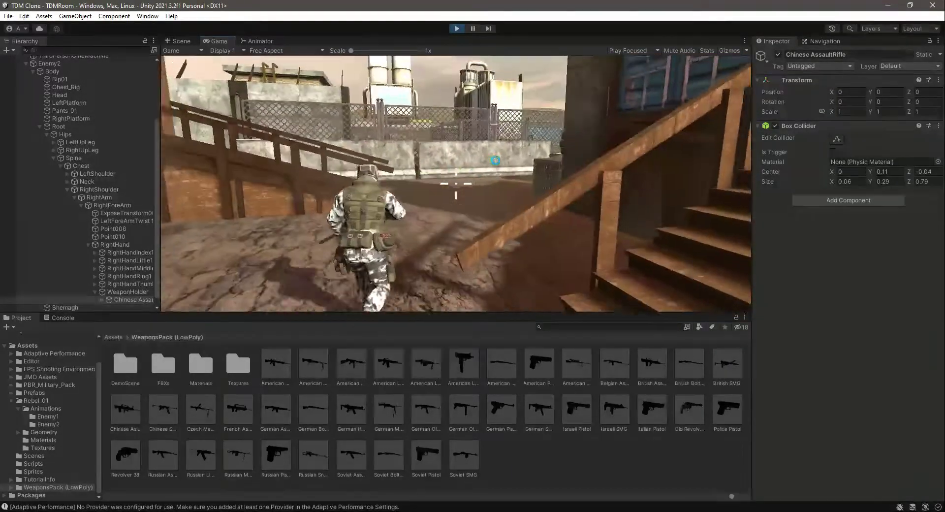
key(w)
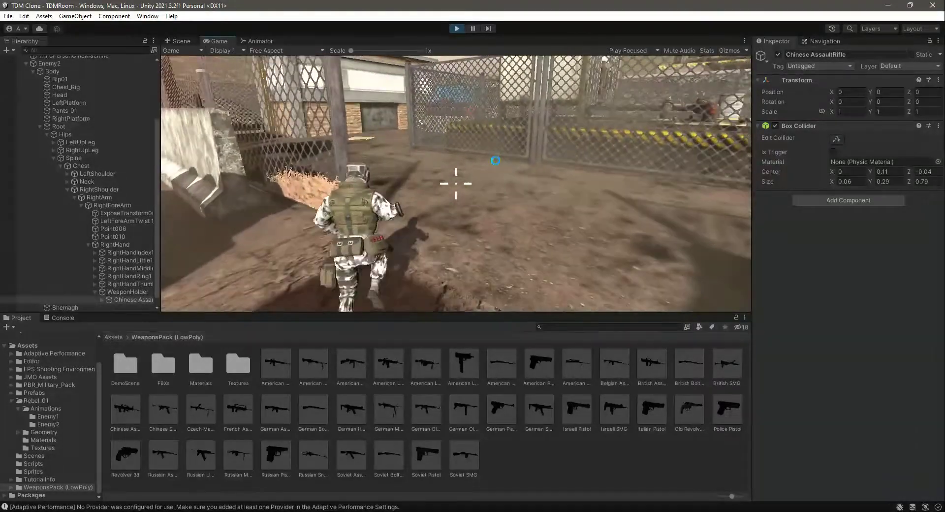
key(w)
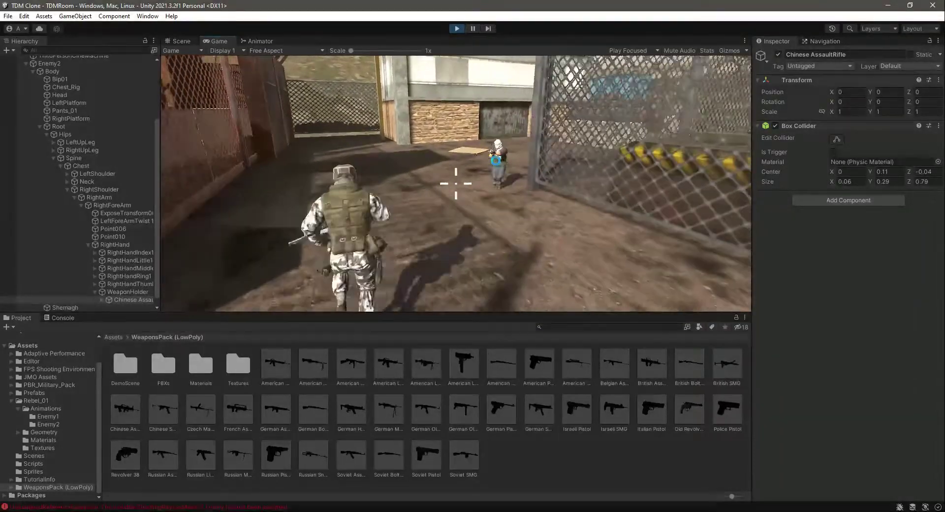
key(w)
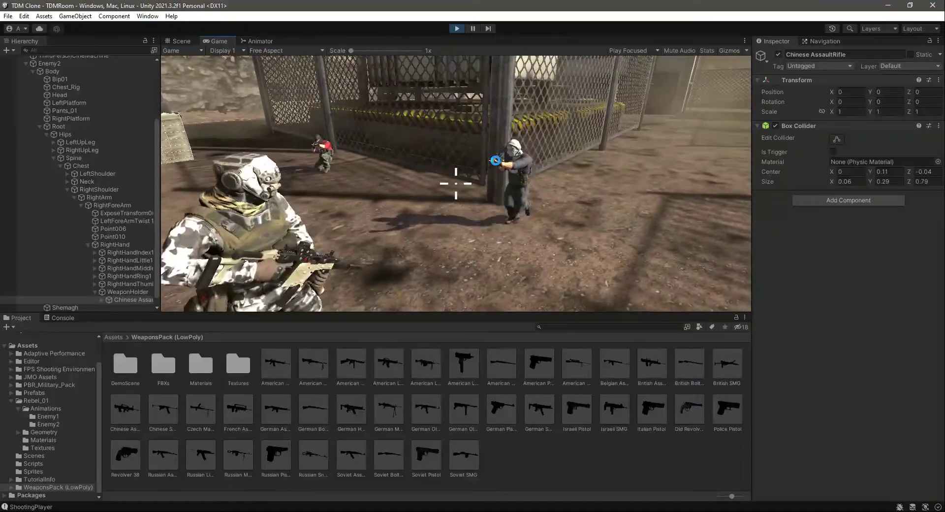
click(456, 30)
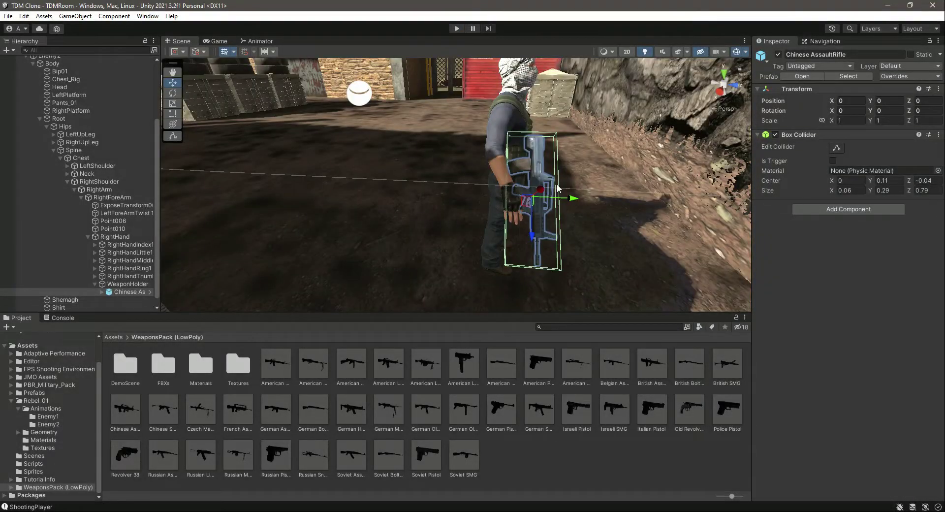
- Nudge the rifle to about -0.008 on Y, save the scene, and unpack the rifle's prefab instance
drag(573, 202, 571, 205)
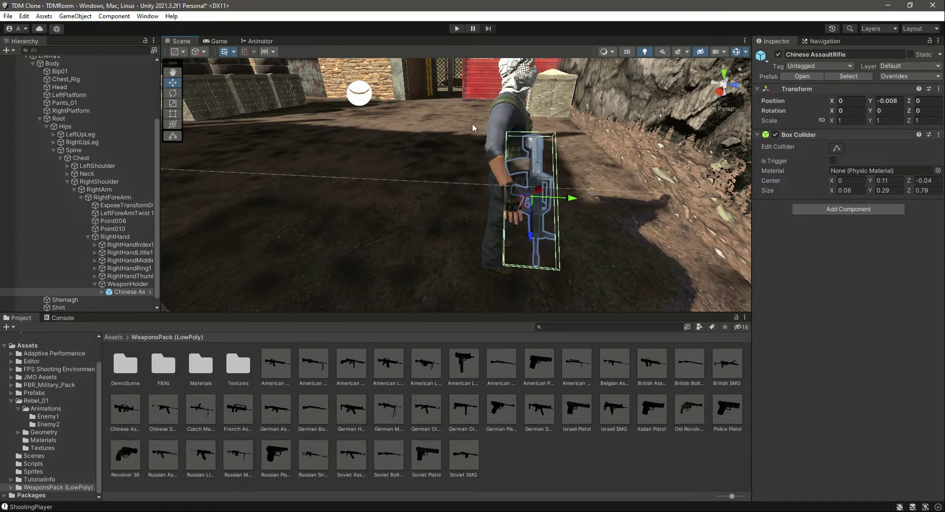
key(ctrl+s)
right_click(122, 295)
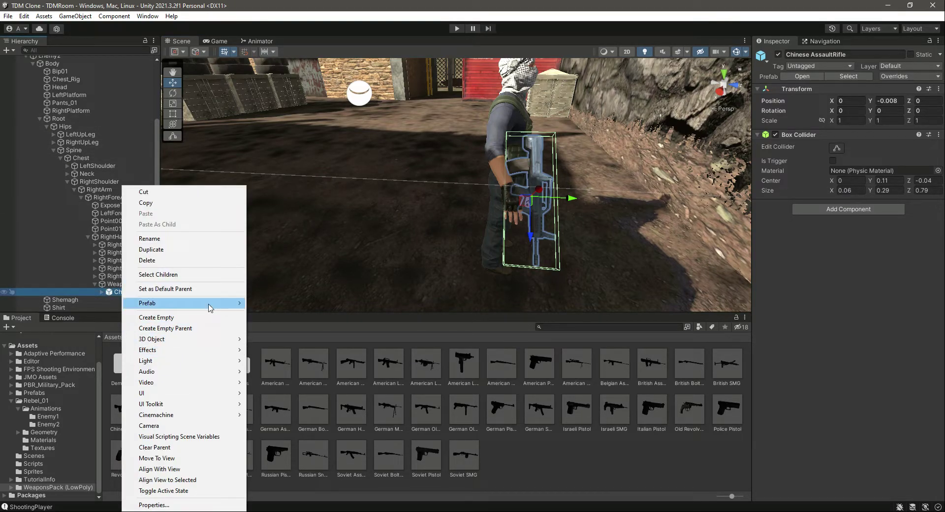
mouse_move(211, 304)
click(273, 346)
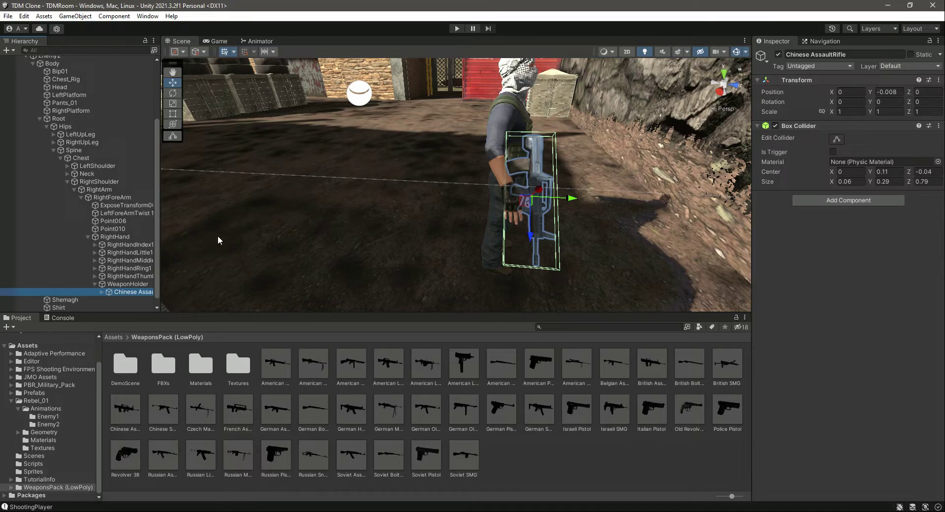
- Set the rifle's position to X 0.013, Y 0.094, Z 0.13, shift it along Y to about -0.054, and save
click(838, 92)
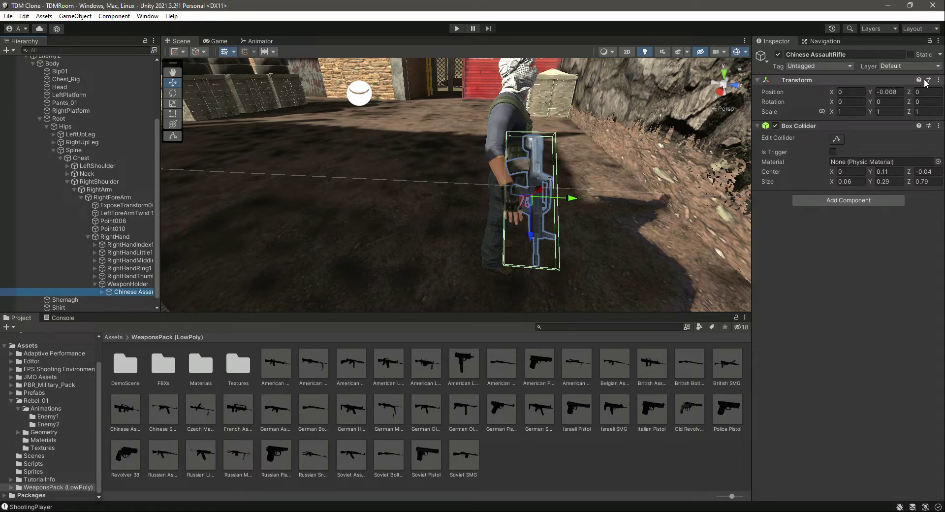
text(0.)
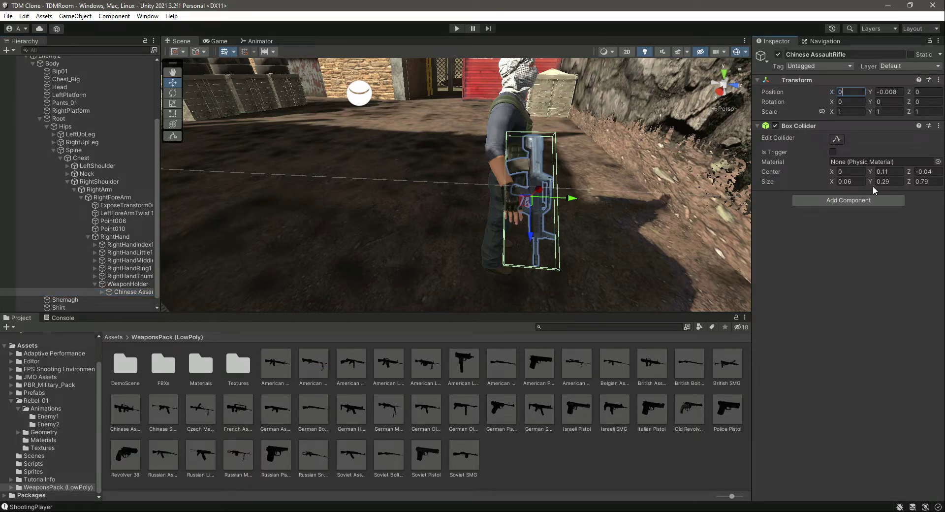
text(013)
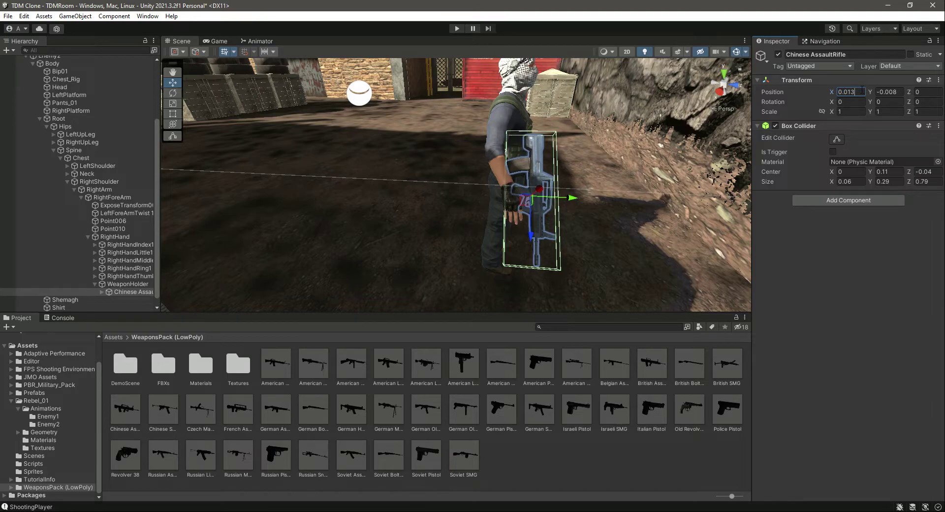
key(Tab)
text(0.0)
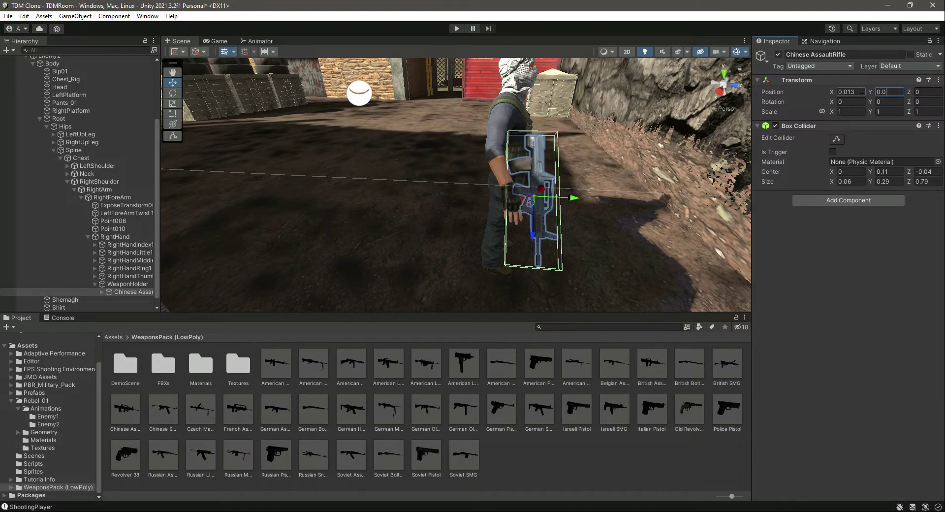
text(94)
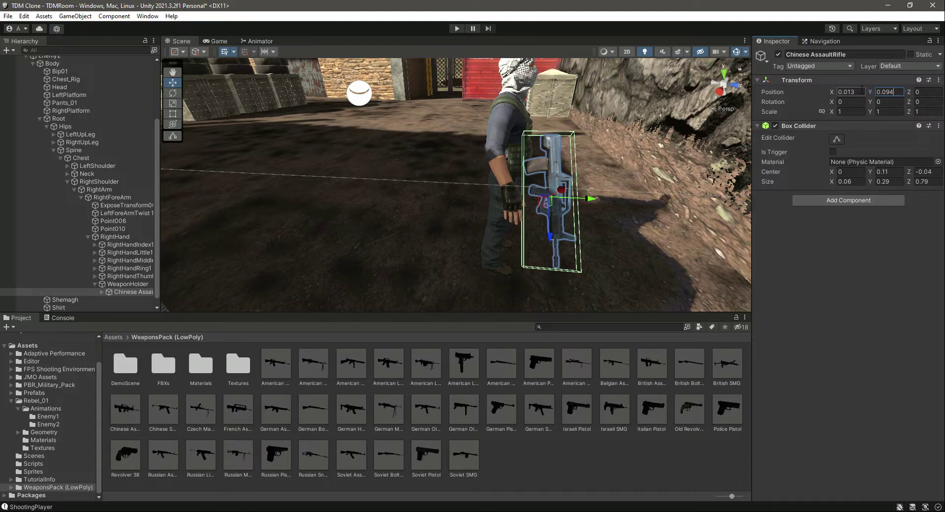
key(Tab)
text(0.13)
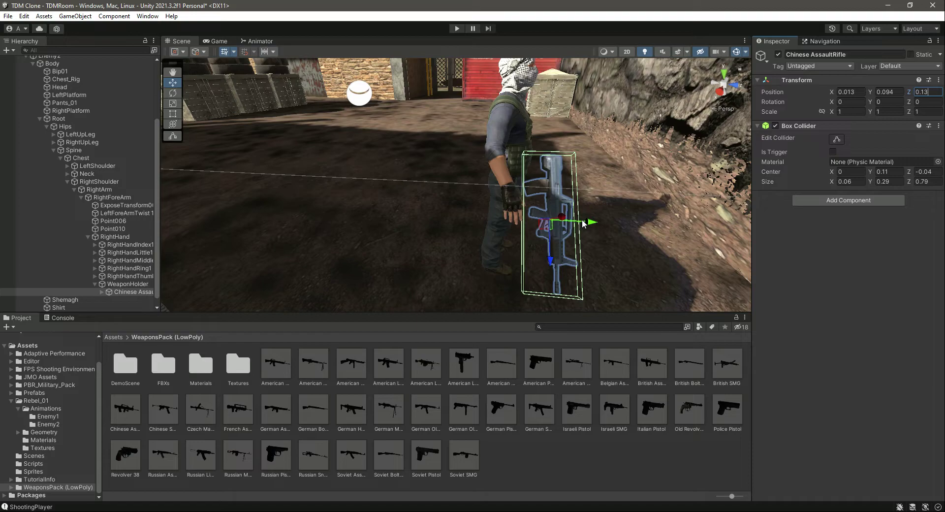
drag(592, 222, 564, 224)
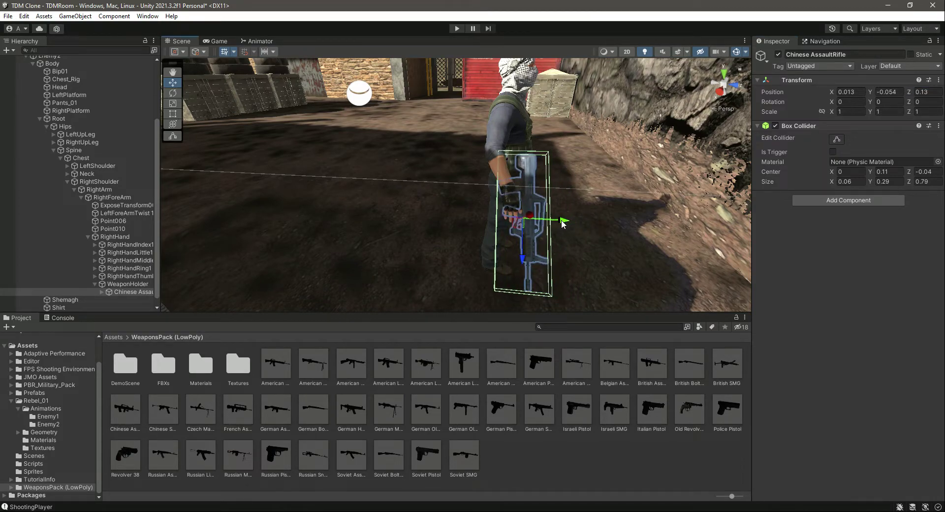
key(ctrl+s)
- Set the rifle's rotation to X -8.911, Y -3.378, Z -2.437 and save the scene
click(851, 102)
key(BackSpace)
text(-8)
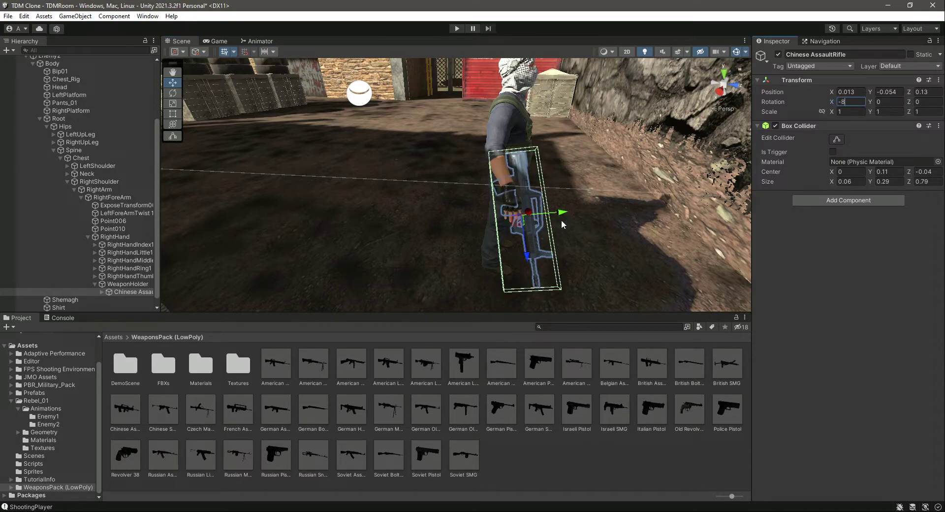
text(.911)
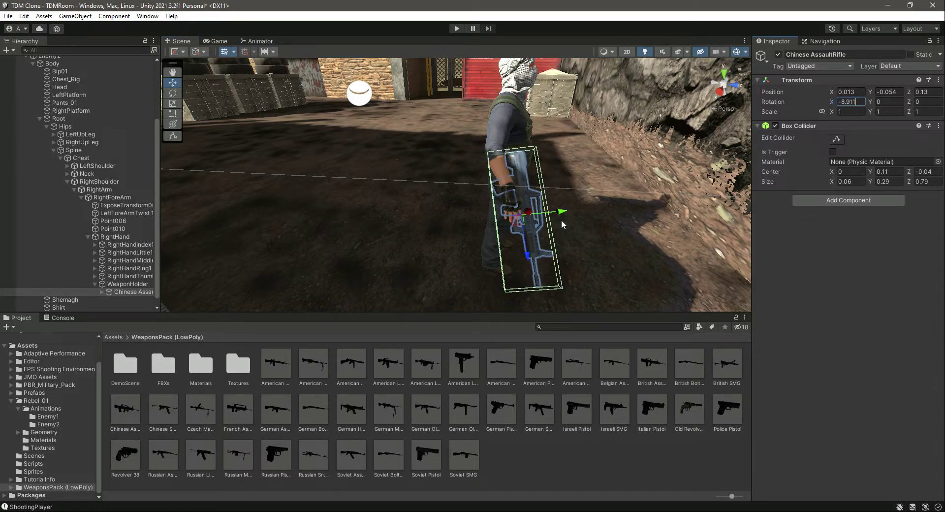
key(Tab)
text(-3.37)
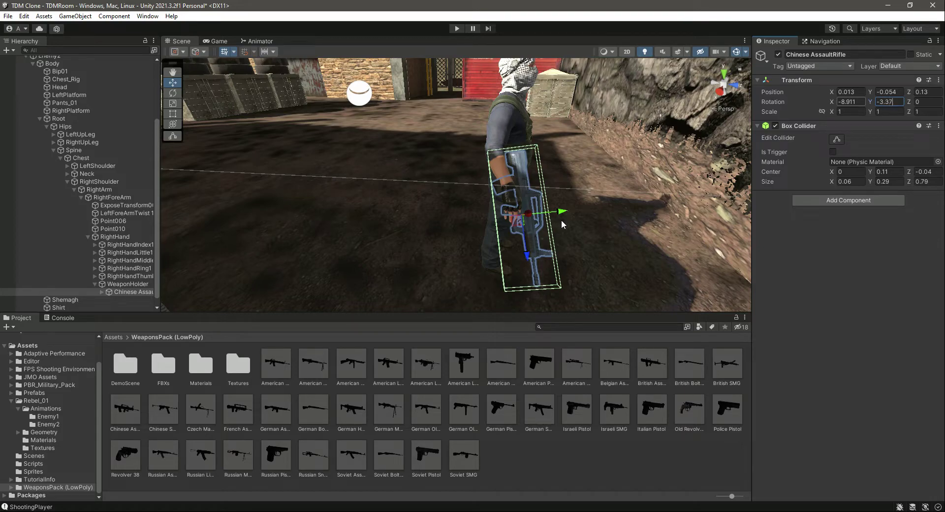
text(8)
key(Tab)
text(-2)
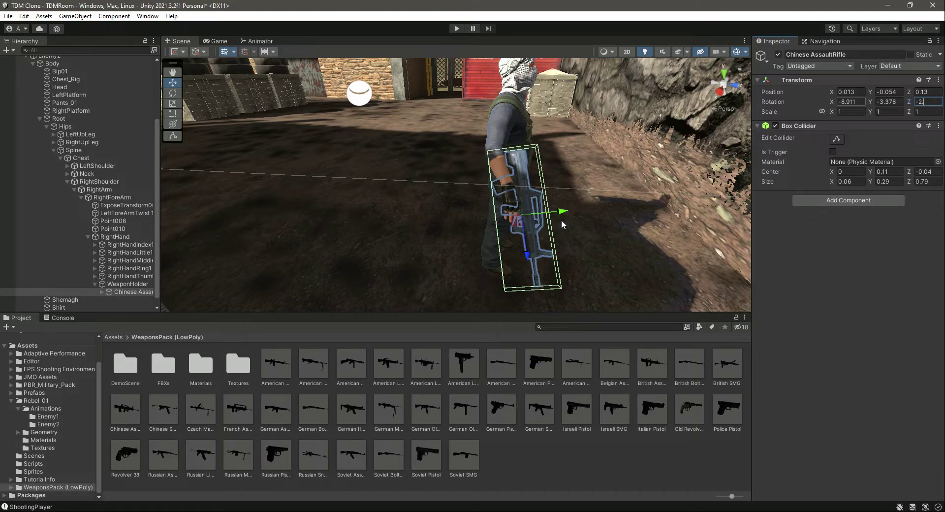
text(.437)
key(ctrl+s)
- Try moving the rifle sideways along its local X axis to about X -0.037, and undo the move
alt+drag(622, 212, 583, 217)
scroll(544, 215, up, 4)
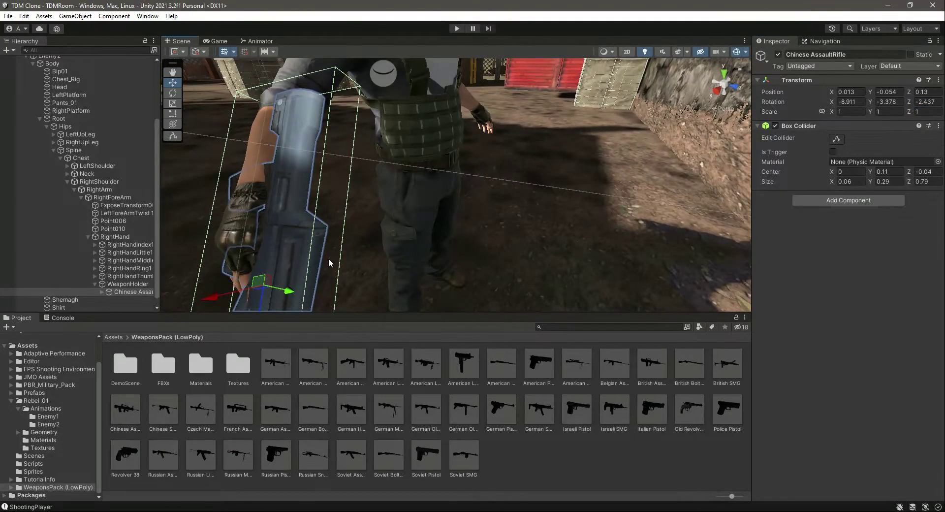
right_drag(306, 238, 311, 259)
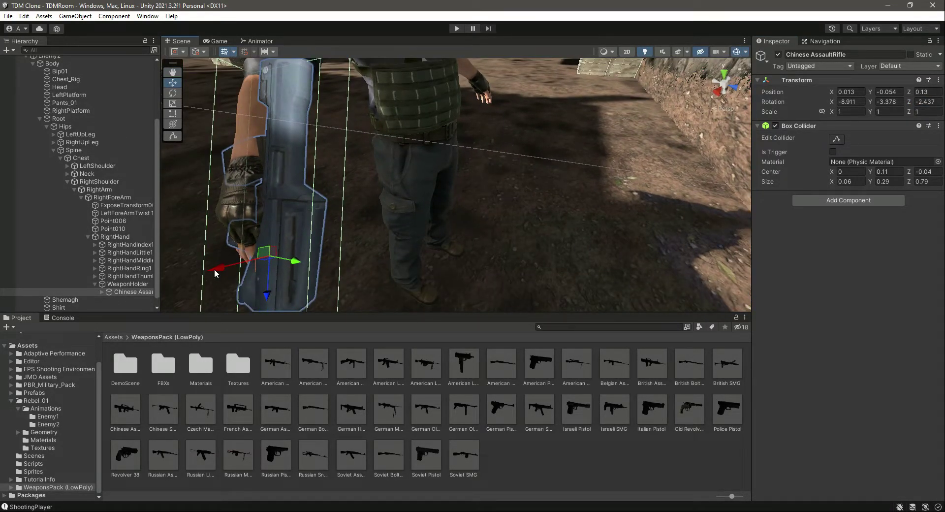
drag(214, 269, 246, 274)
key(a)
right_drag(275, 269, 519, 261)
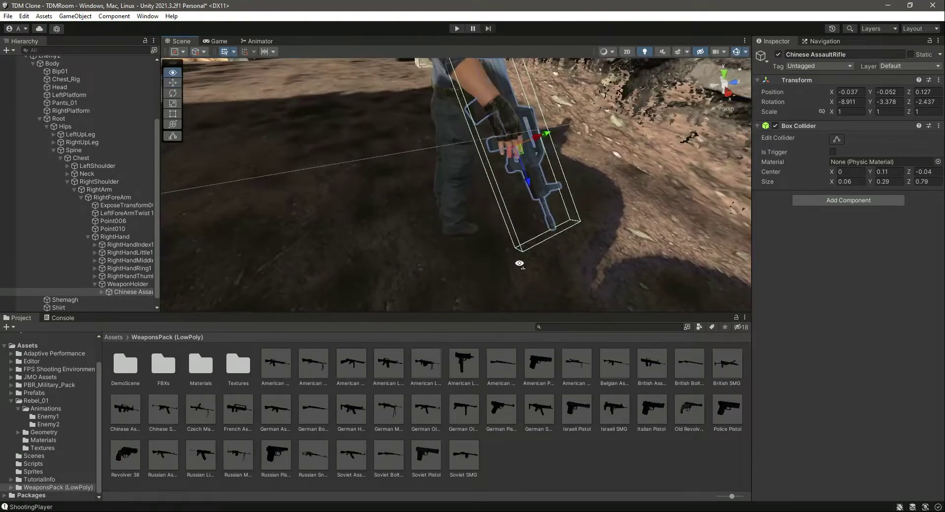
key(d)
right_drag(527, 218, 466, 210)
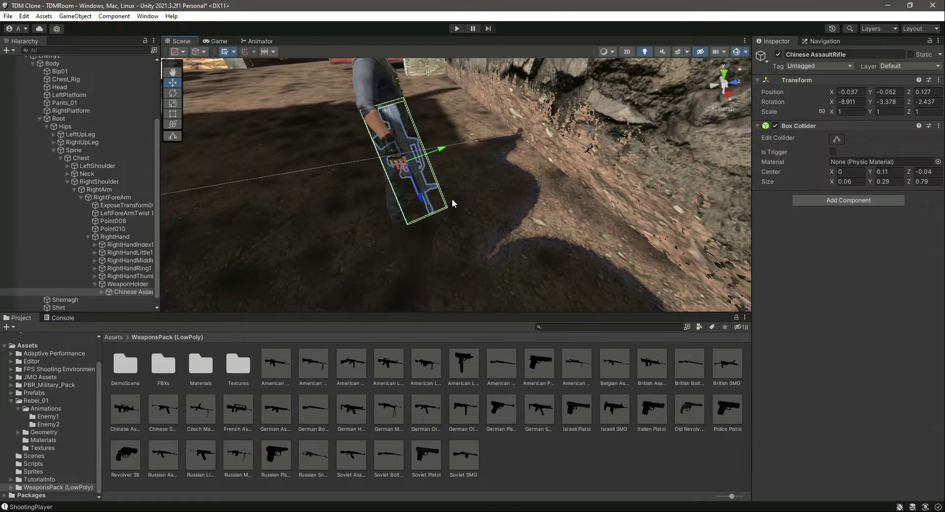
key(ctrl+z)
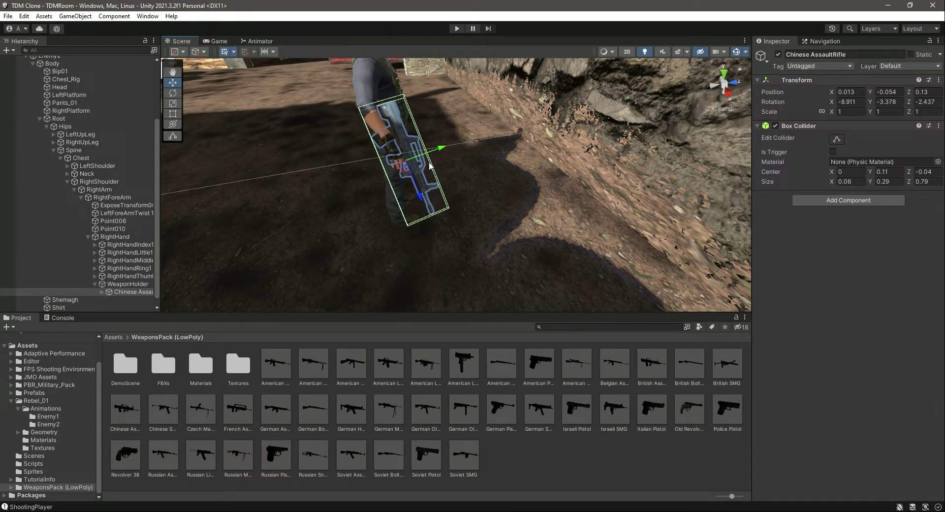
- Move the rifle sideways into Enemy2's right hand, to about X -0.018, Y -0.053, Z 0.128
right_drag(434, 192, 540, 165)
scroll(491, 189, up, 5)
key(a)
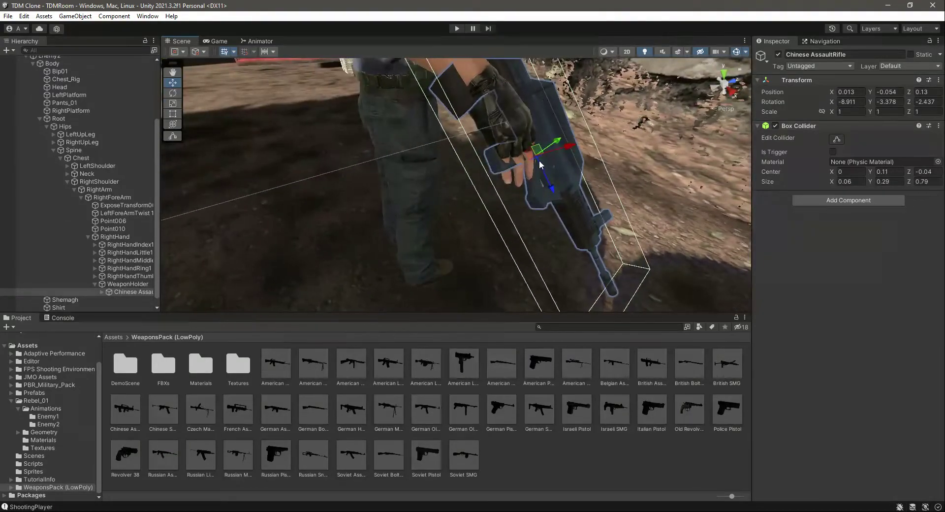
drag(571, 151, 554, 152)
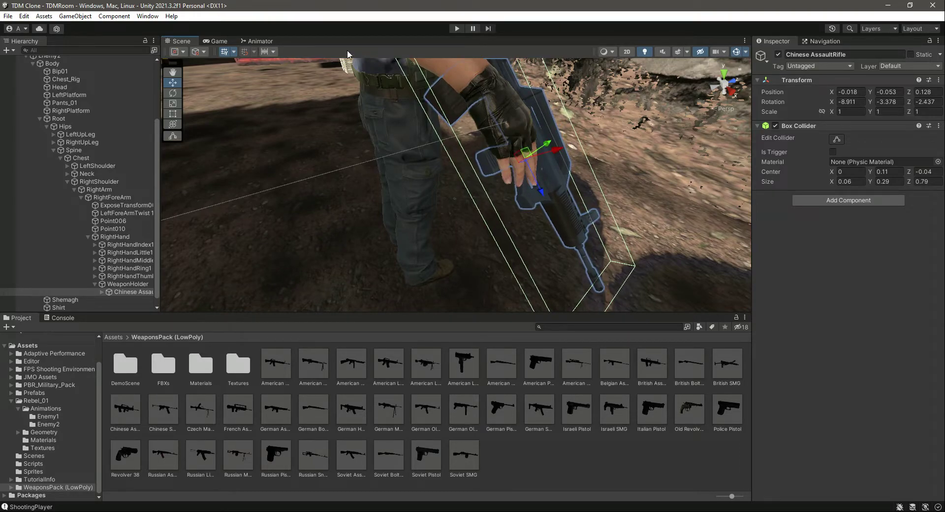
- Play-test the scene, examine from the side how the rifle sits in Enemy2's hands, and stop the test
click(455, 28)
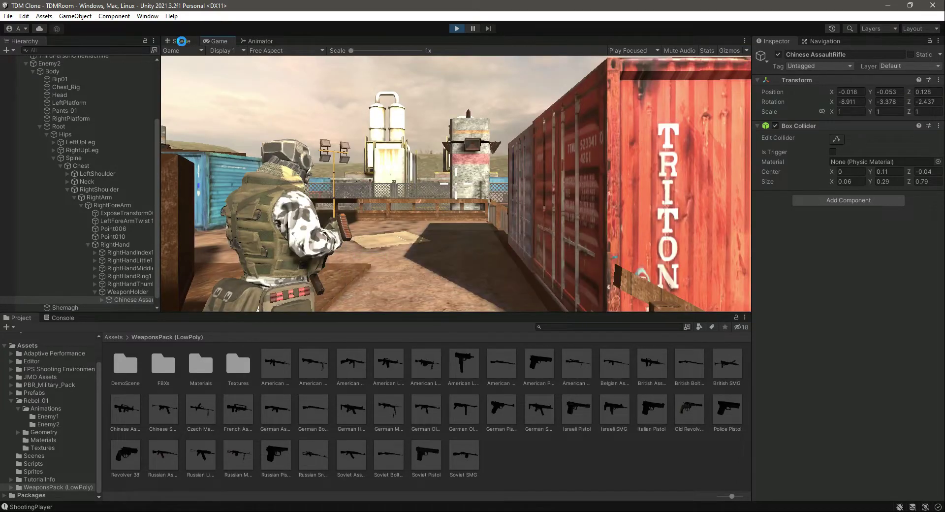
click(182, 41)
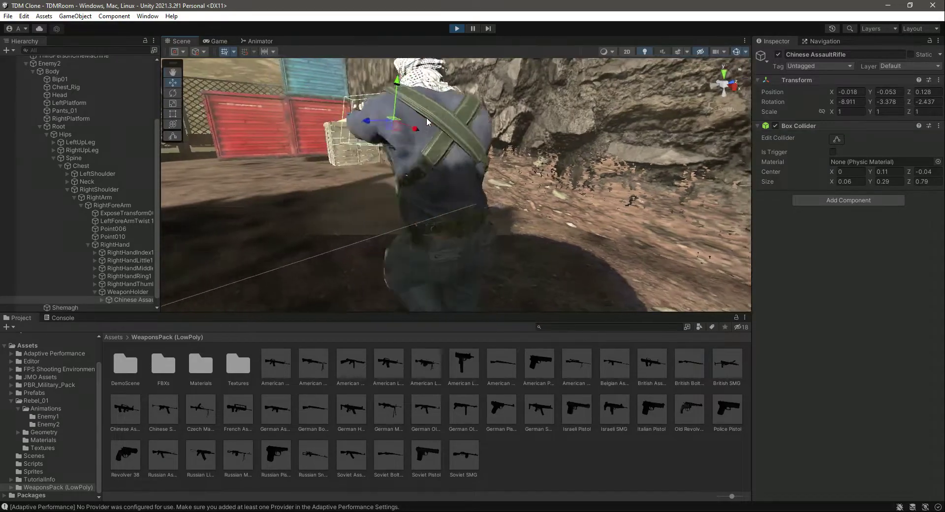
alt+drag(427, 122, 671, 145)
middle_drag(566, 160, 671, 145)
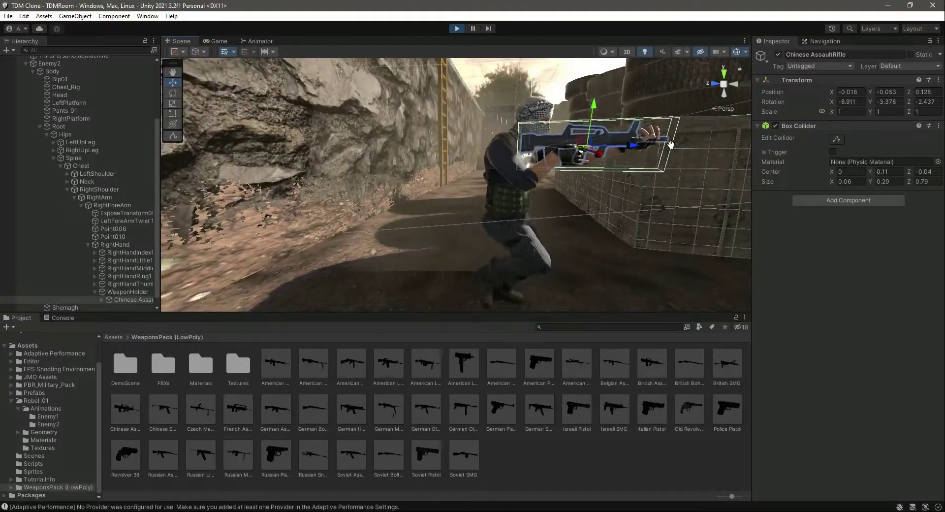
click(458, 30)
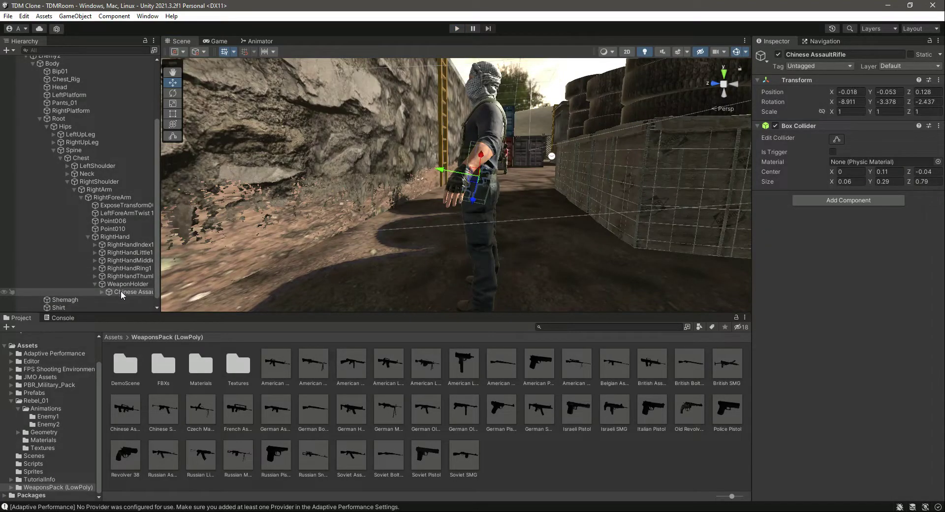
- Collapse Enemy2's object hierarchy and clear the rifle selection
click(33, 65)
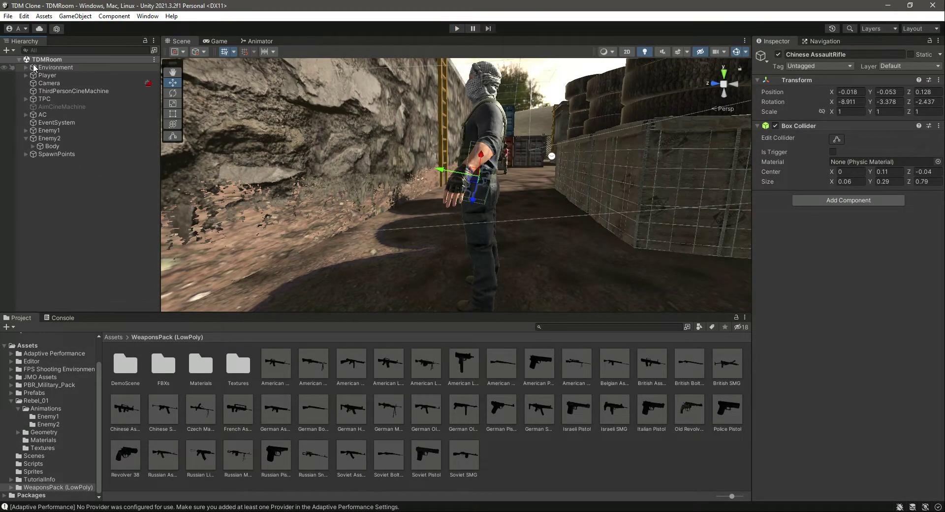
click(25, 139)
click(71, 198)
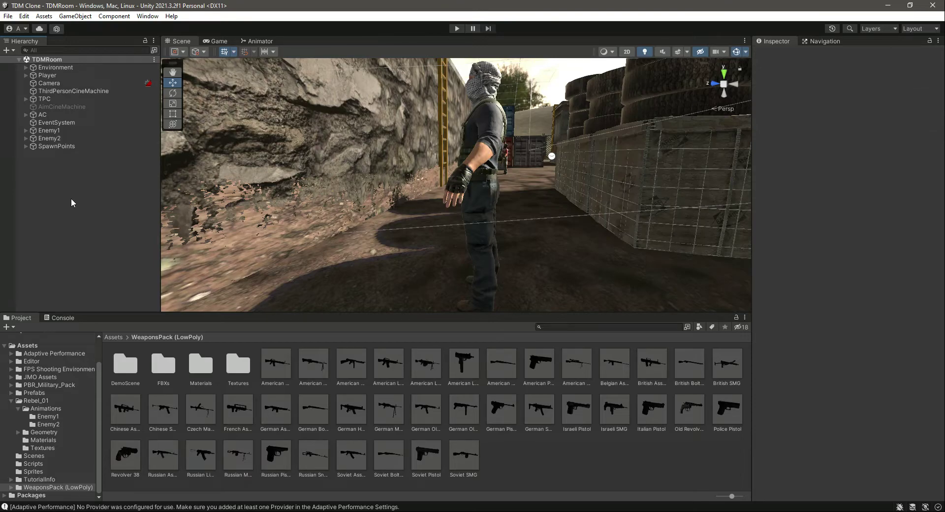
- Check the console for messages and return to the project assets
click(67, 318)
click(14, 326)
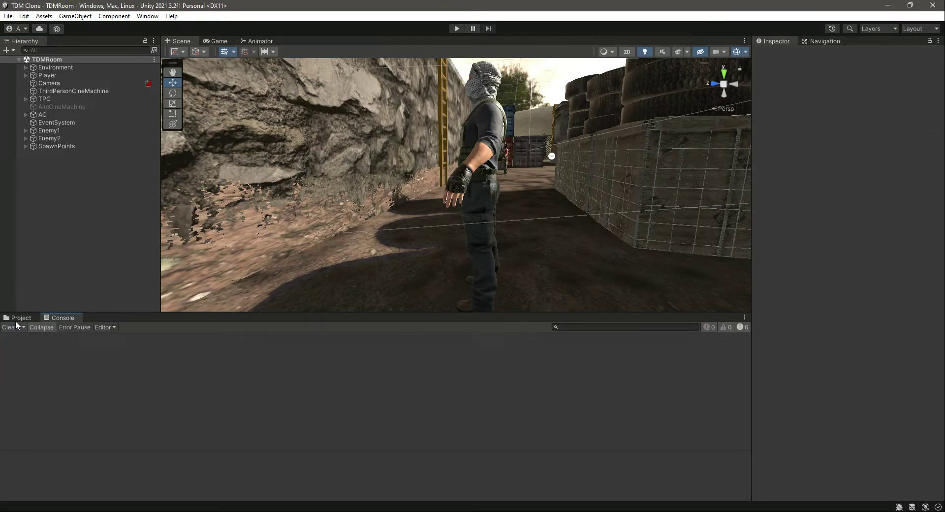
click(17, 319)
right_drag(394, 197, 522, 142)
scroll(469, 195, down, 3)
scroll(493, 179, down, 4)
scroll(522, 142, up, 2)
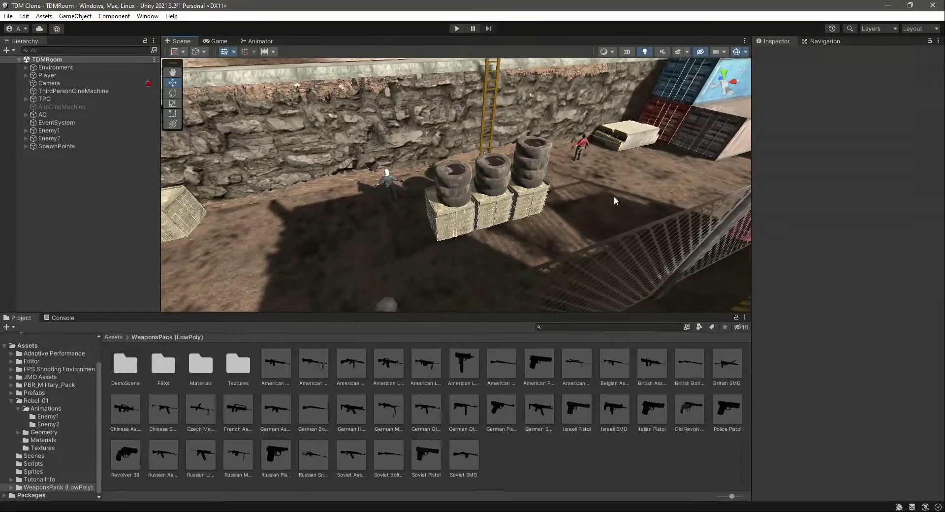
right_drag(613, 196, 428, 236)
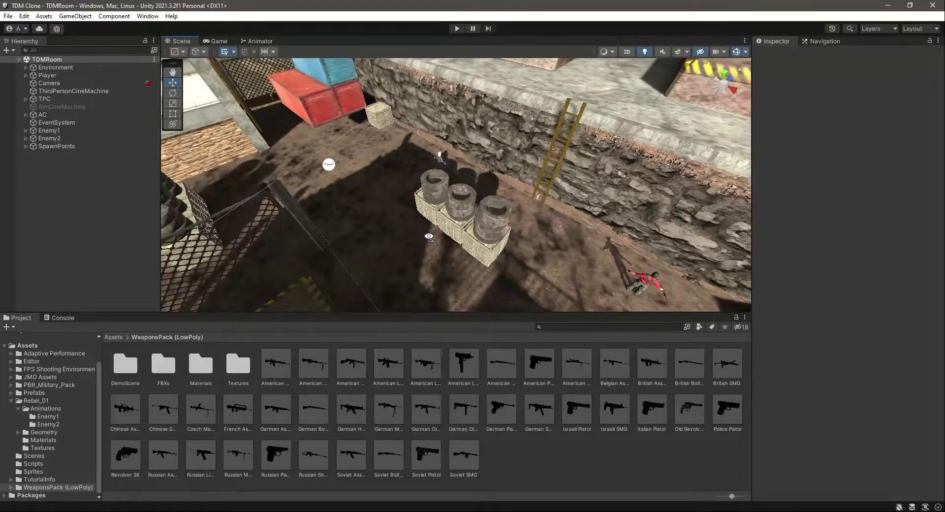